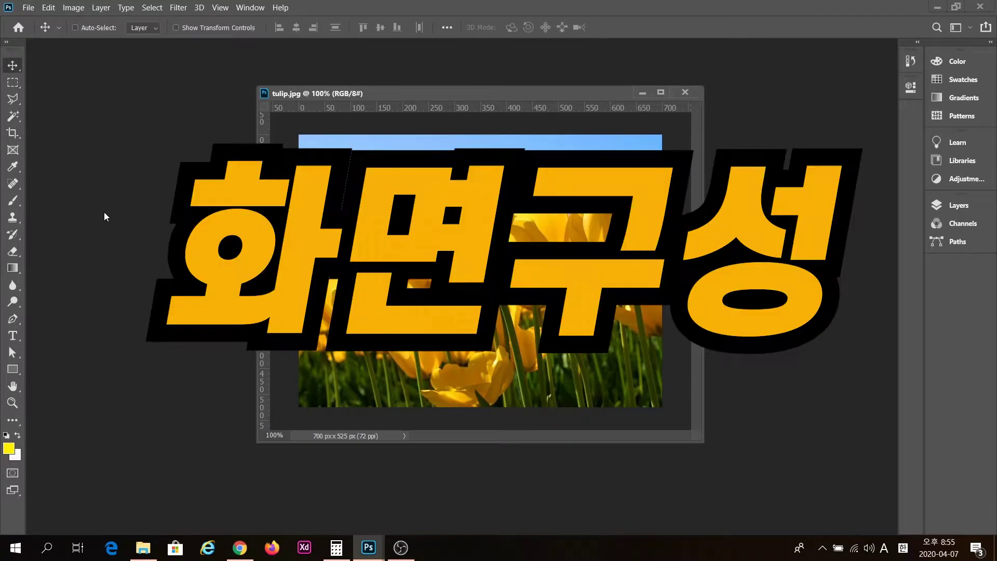
Step: Look through the available File, Select and Image commands
left_click(29, 8)
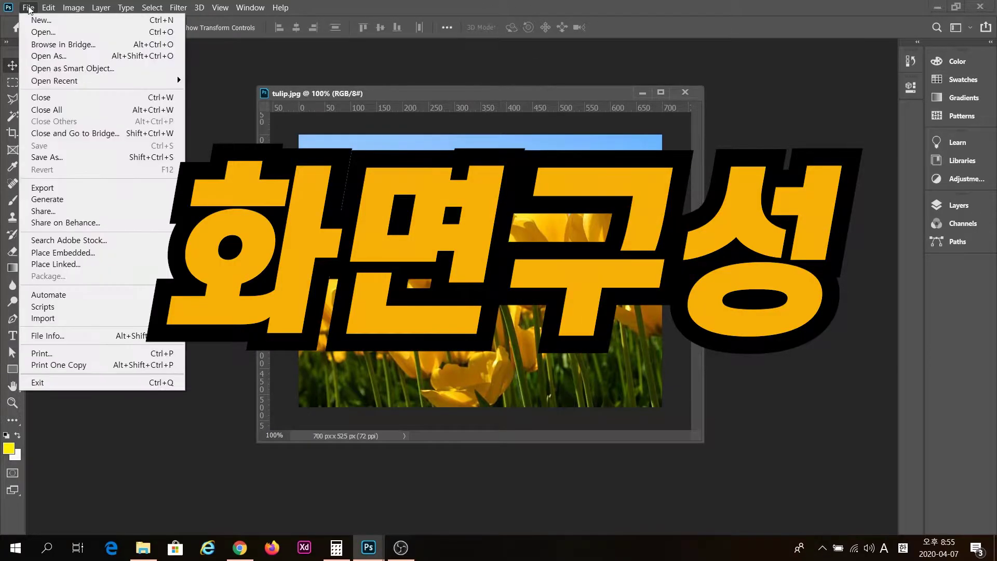
mouse_move(47, 8)
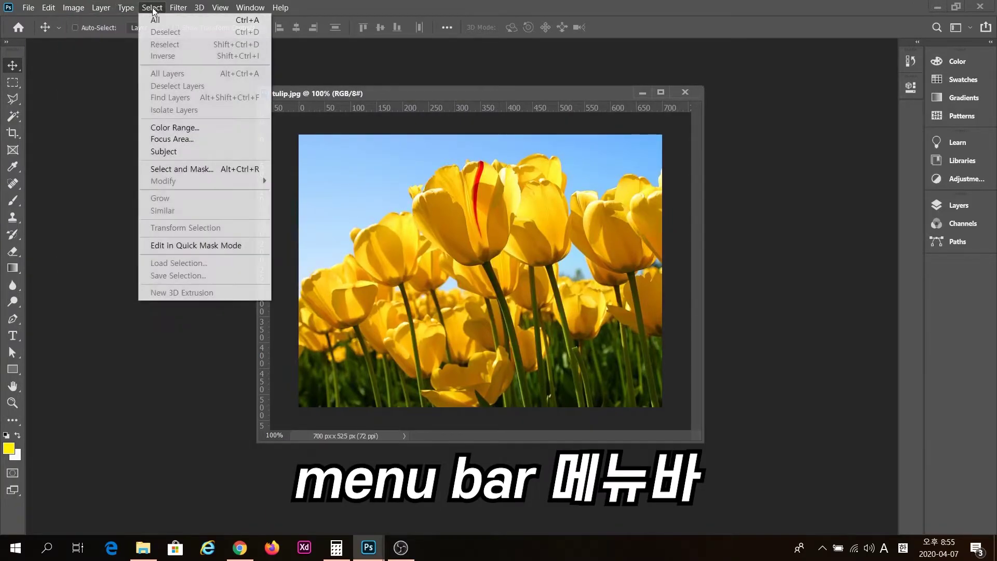
mouse_move(180, 8)
mouse_move(280, 8)
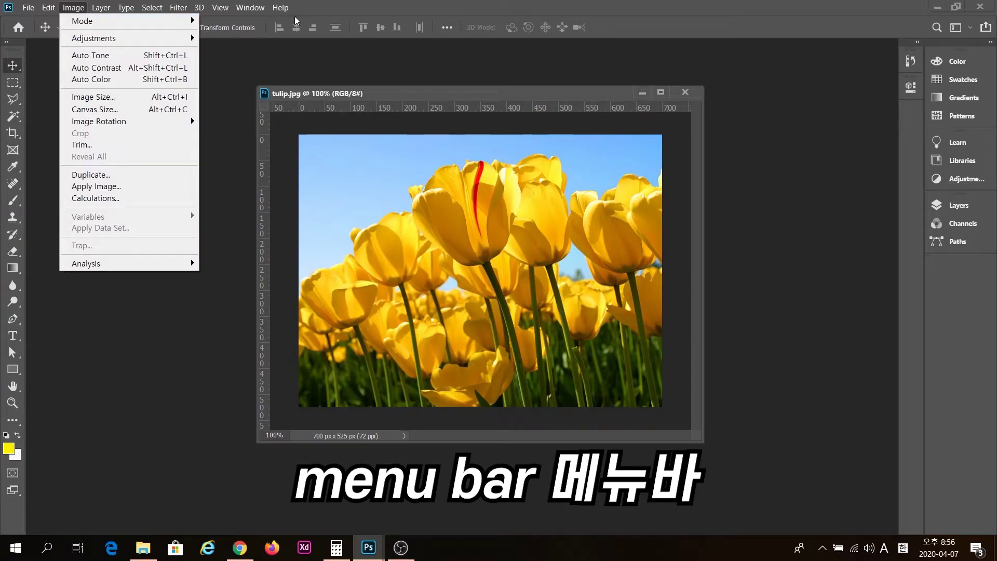
left_click(88, 36)
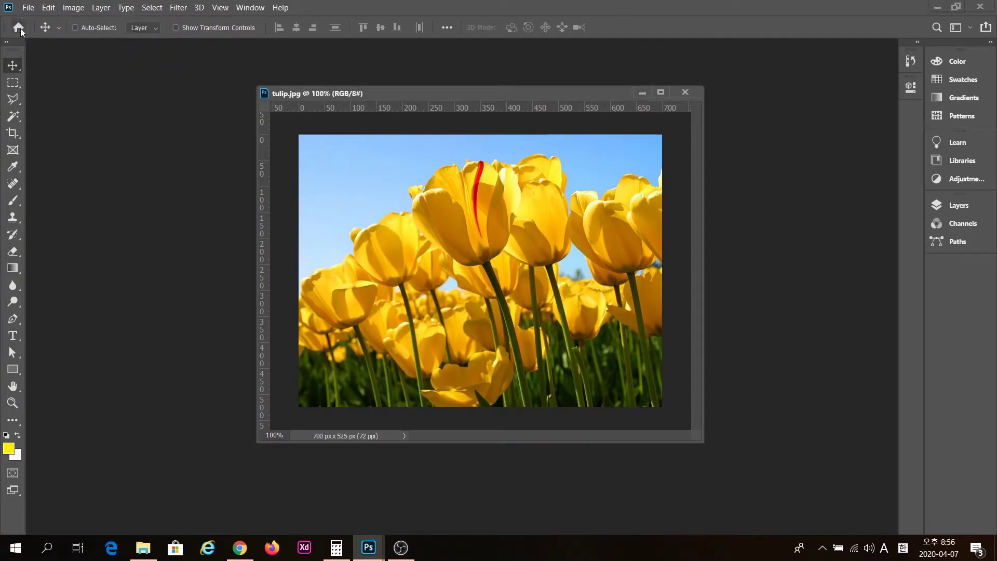
left_click(98, 30)
left_click(97, 30)
left_click(216, 29)
left_click(214, 26)
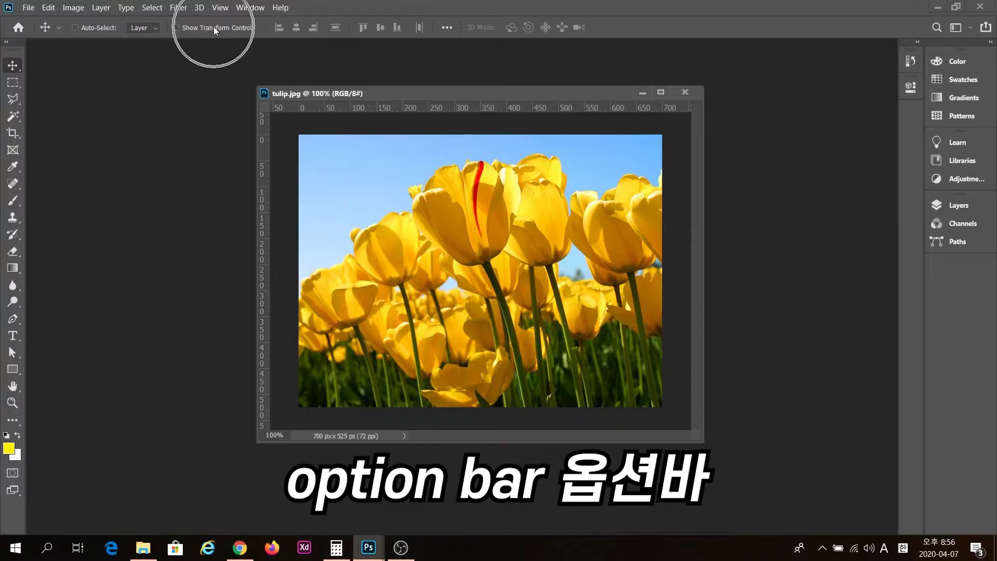
left_click(214, 26)
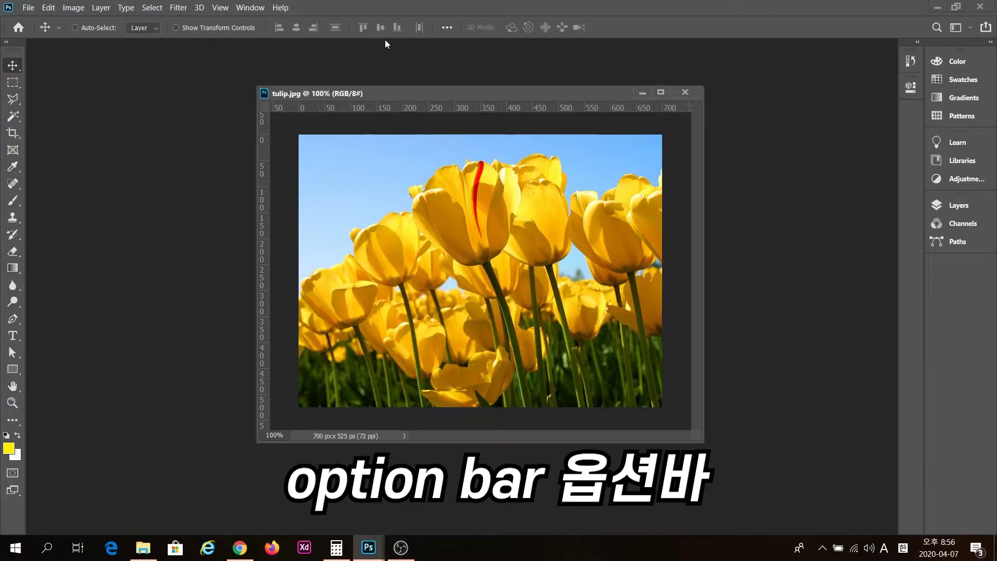
Step: Switch the toolbox between its two-column and single-column layouts, ending with a single column
left_click(6, 44)
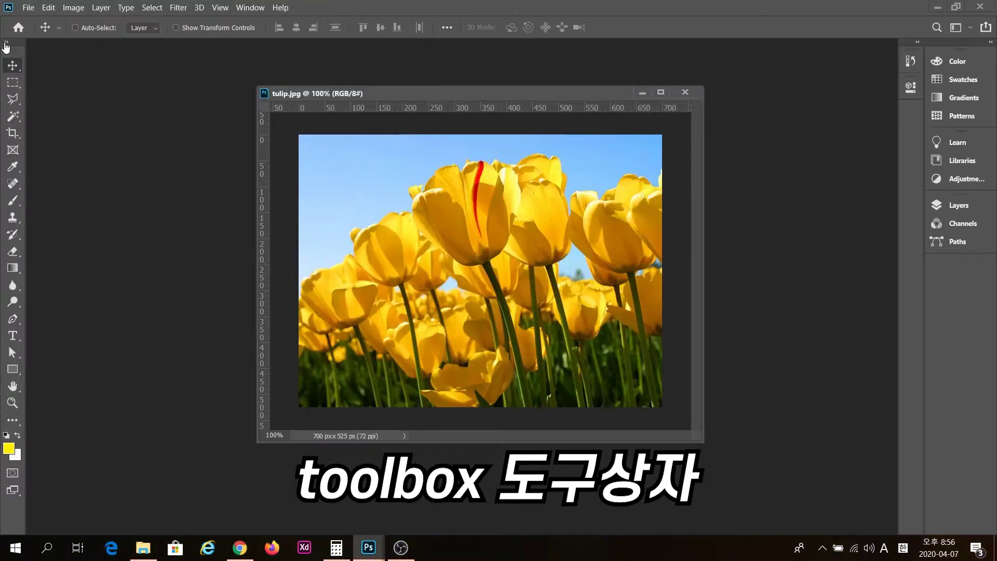
left_click(6, 43)
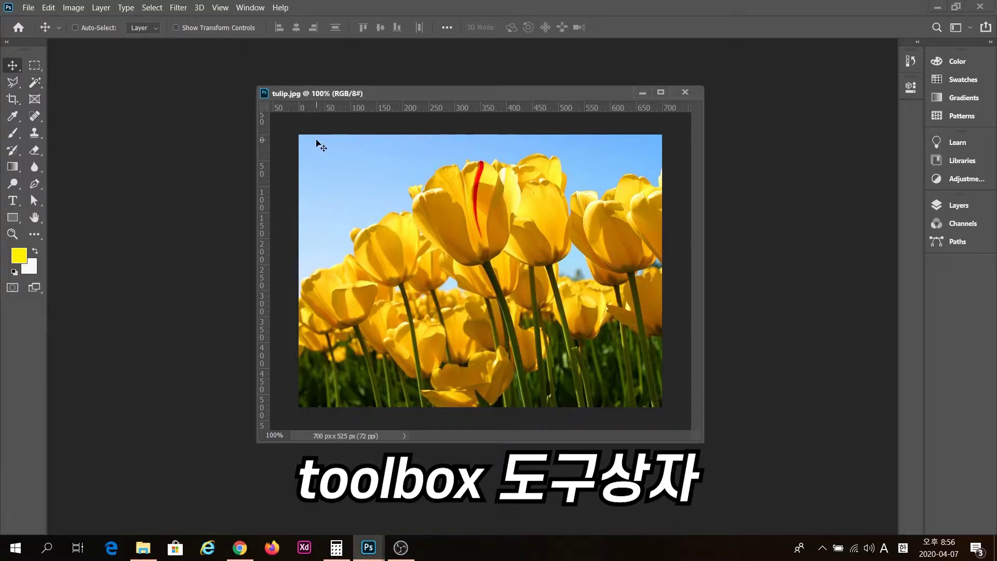
left_click_drag(541, 90, 520, 83)
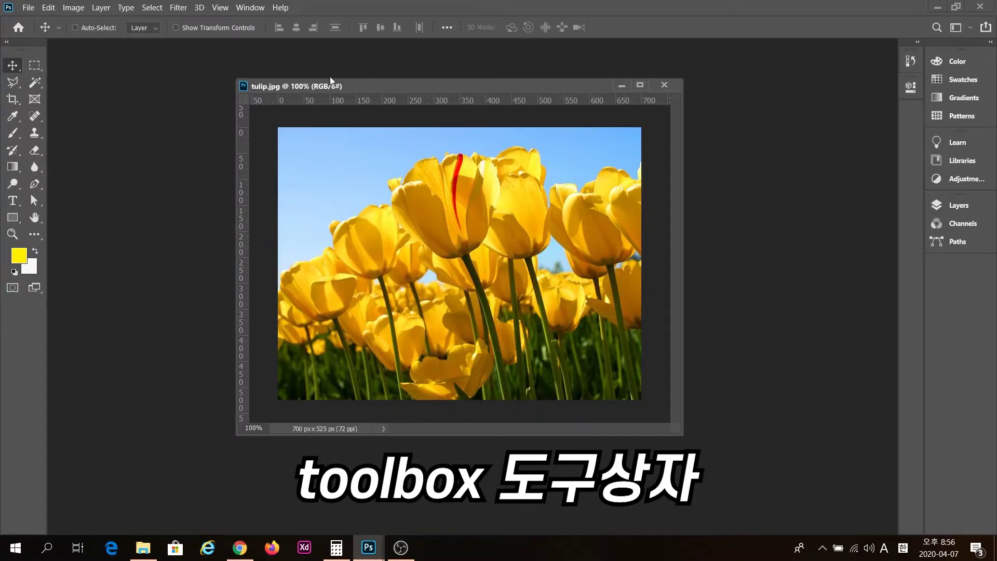
left_click(6, 44)
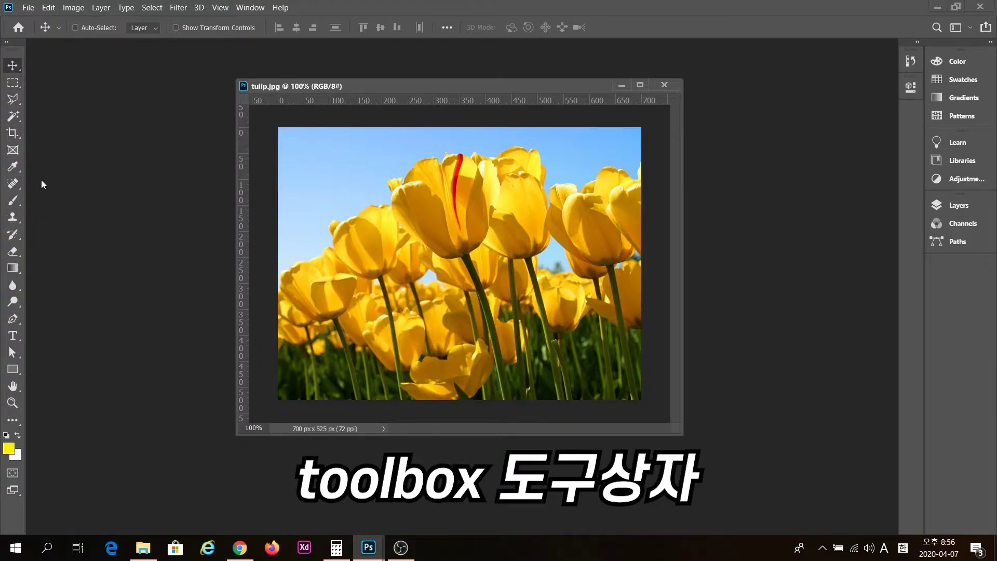
left_click(7, 42)
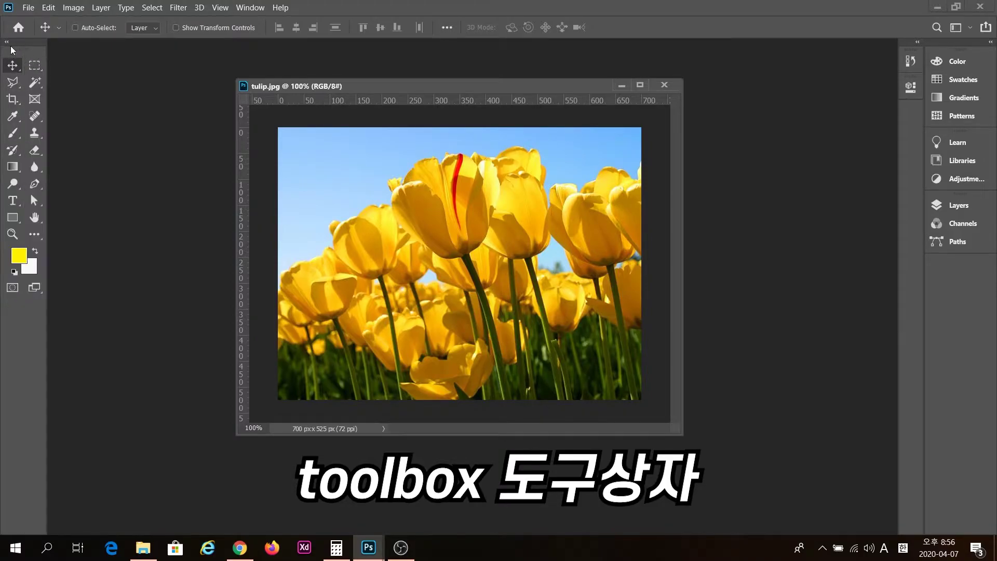
left_click(7, 42)
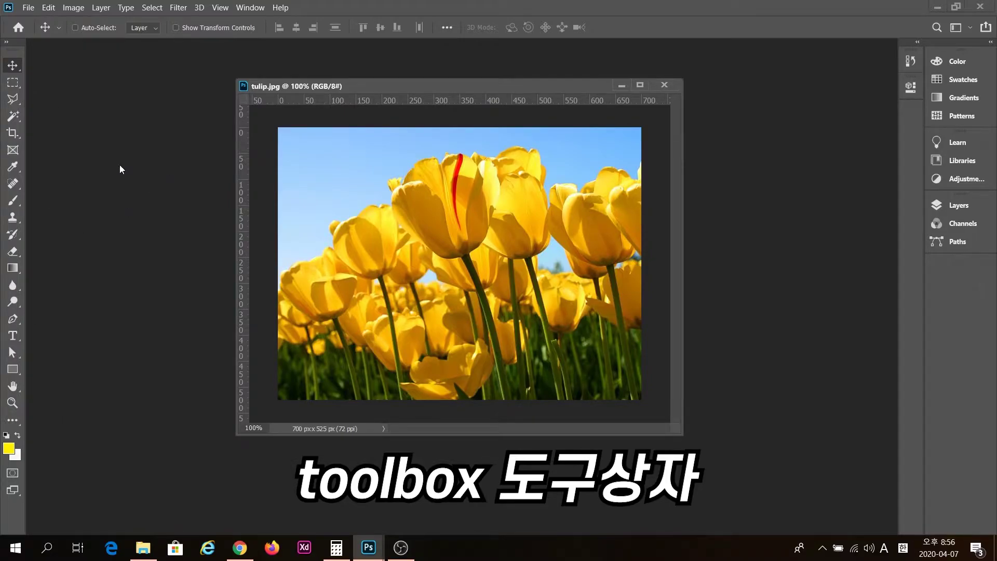
Step: Dock the tulip.jpg document as a tab and return it to a slightly larger floating window
left_click_drag(308, 86, 302, 48)
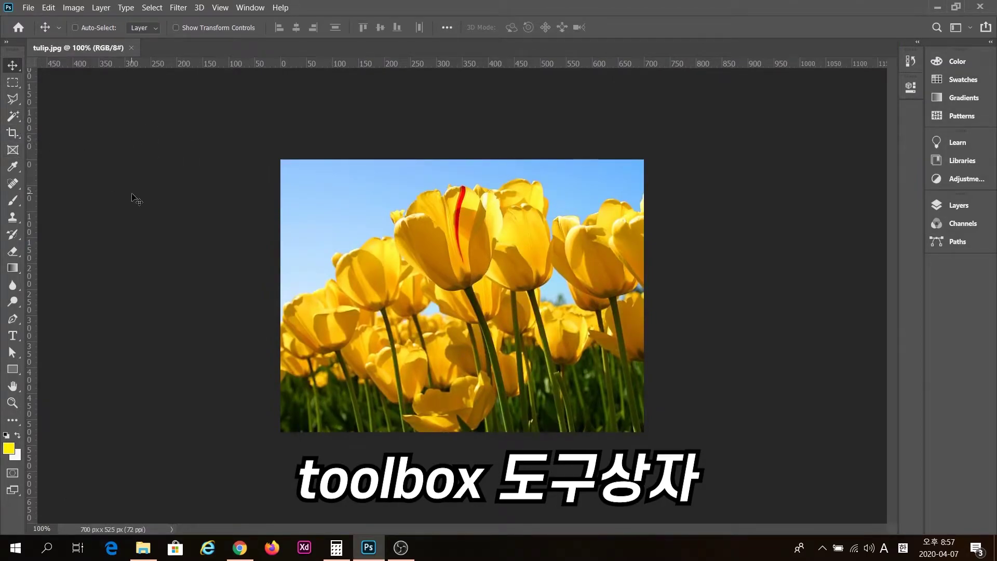
left_click_drag(64, 52, 311, 103)
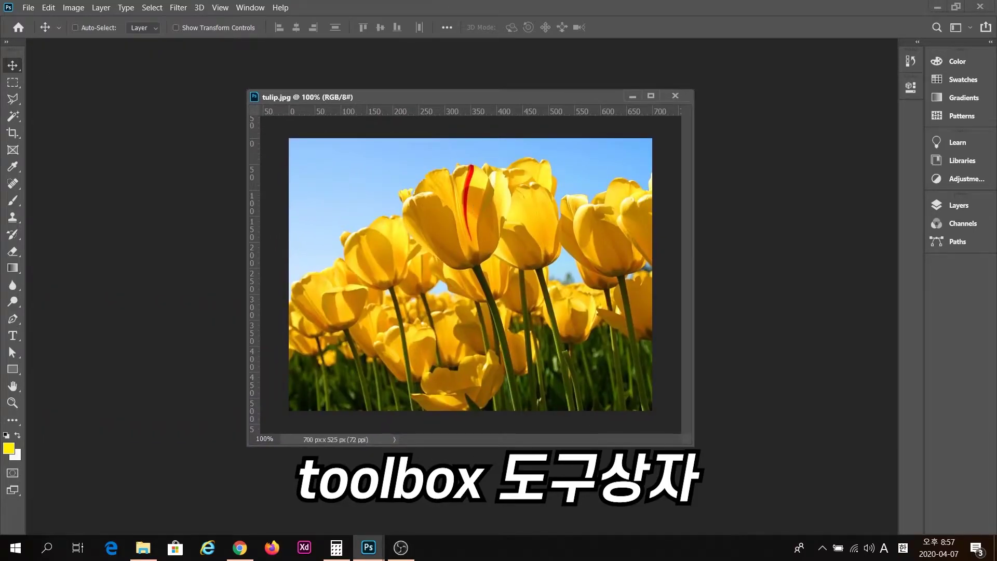
left_click_drag(694, 445, 725, 481)
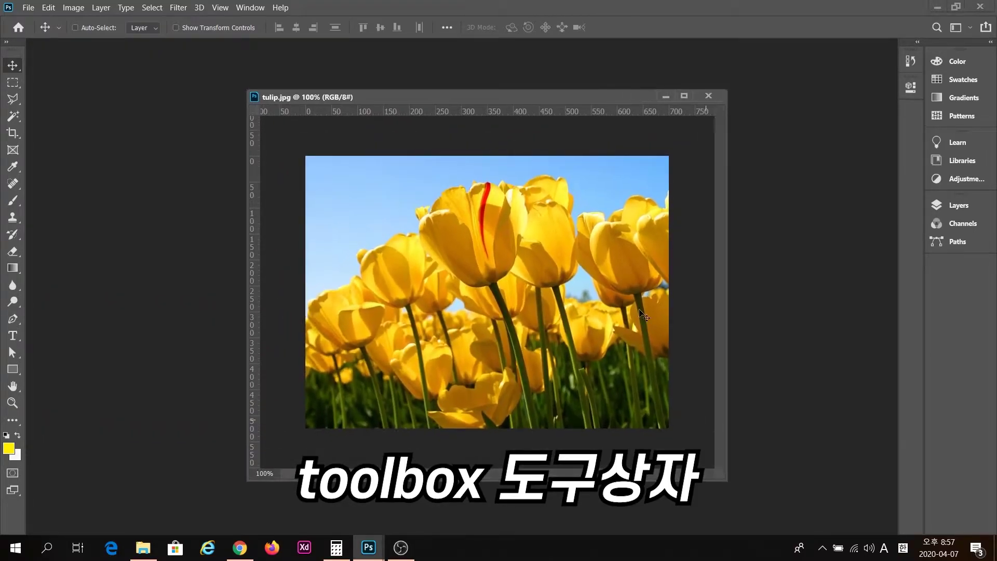
left_click_drag(462, 100, 439, 97)
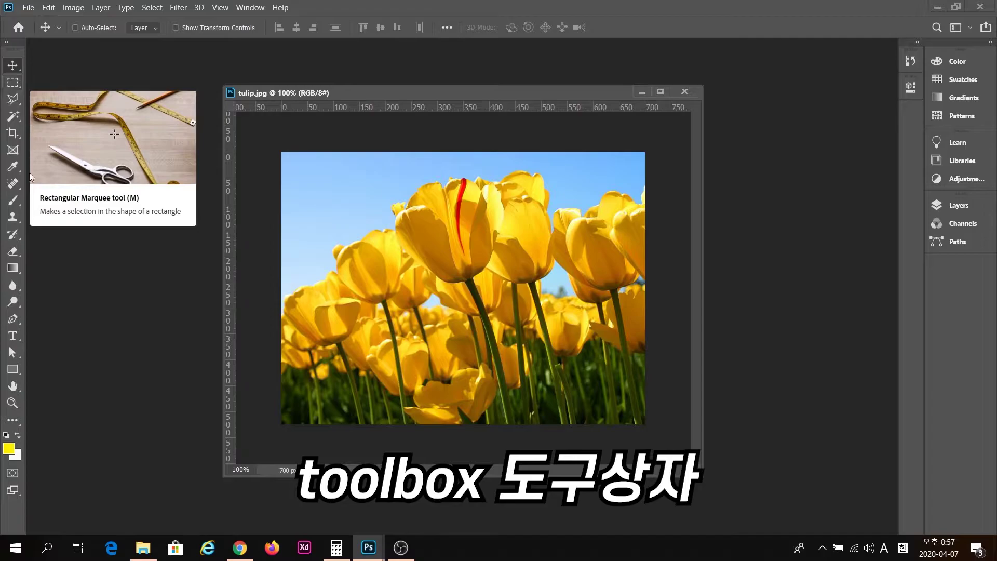
Step: Activate the Zoom tool and set the toolbox to two columns, keeping the tulip.jpg window clear of it
left_click(12, 404)
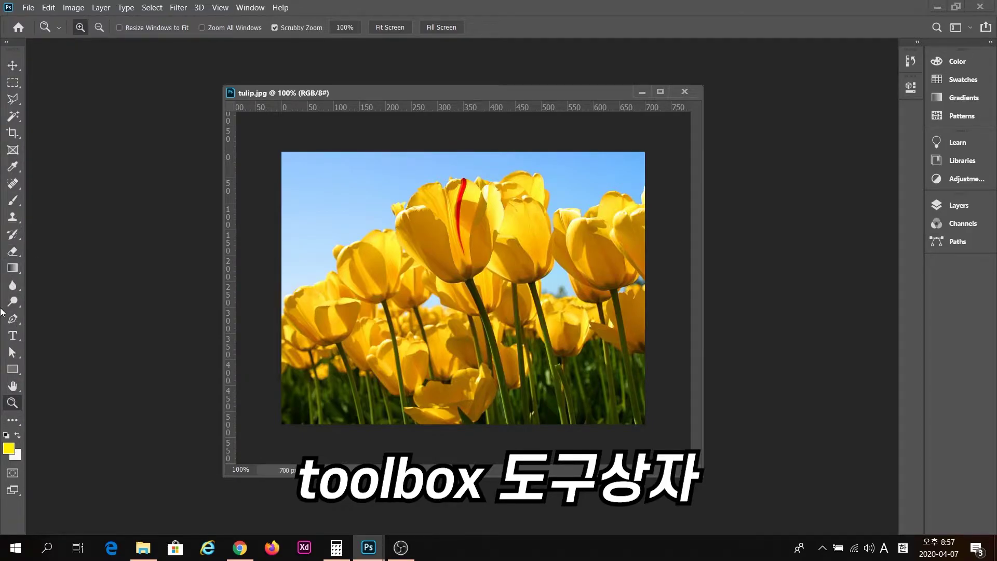
left_click(7, 43)
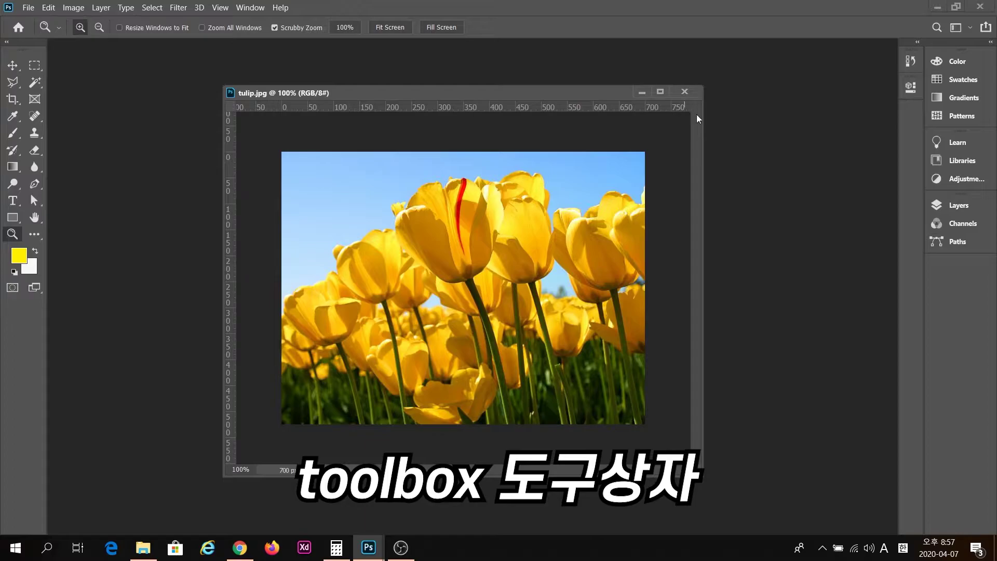
mouse_move(541, 94)
left_mouse_down()
mouse_move(564, 95)
mouse_move(487, 82)
mouse_move(557, 74)
mouse_move(538, 91)
left_mouse_up()
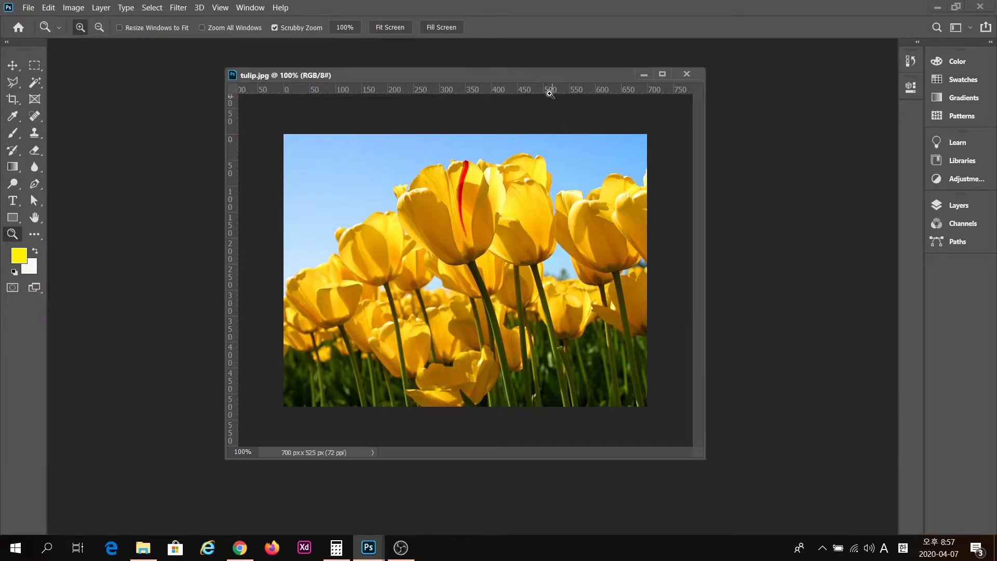
left_click_drag(563, 78, 541, 80)
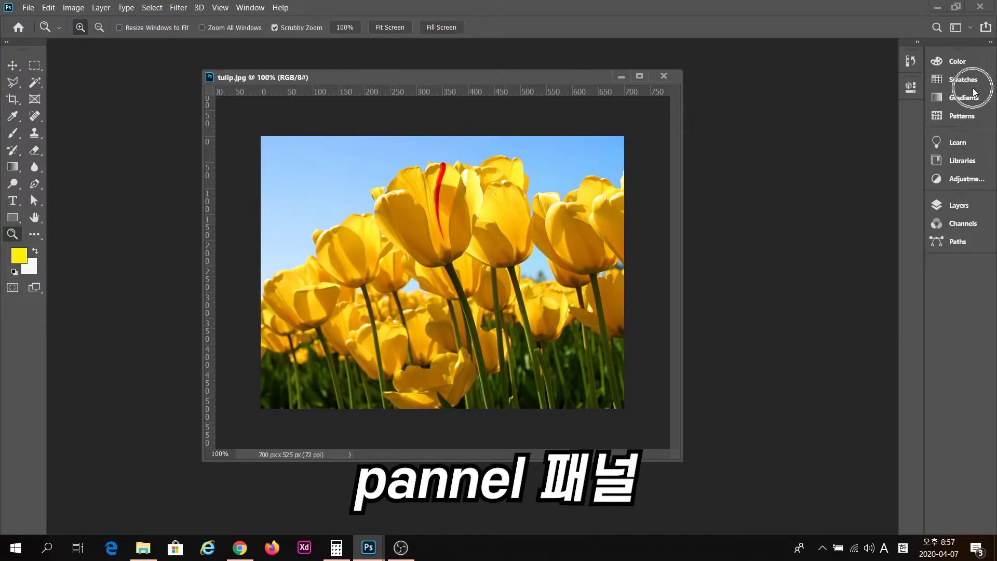
Step: Examine the Color, Gradients, Patterns, Learn, Libraries, Adjustments and Layers panels and the list of all available panels
left_click(950, 62)
left_click(952, 61)
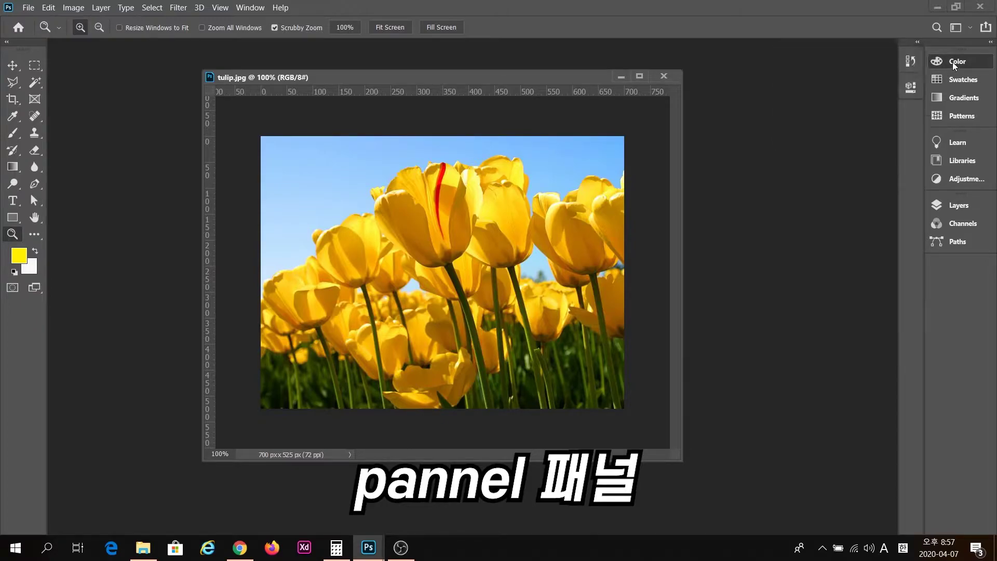
left_click(961, 97)
left_click(961, 116)
left_click(959, 142)
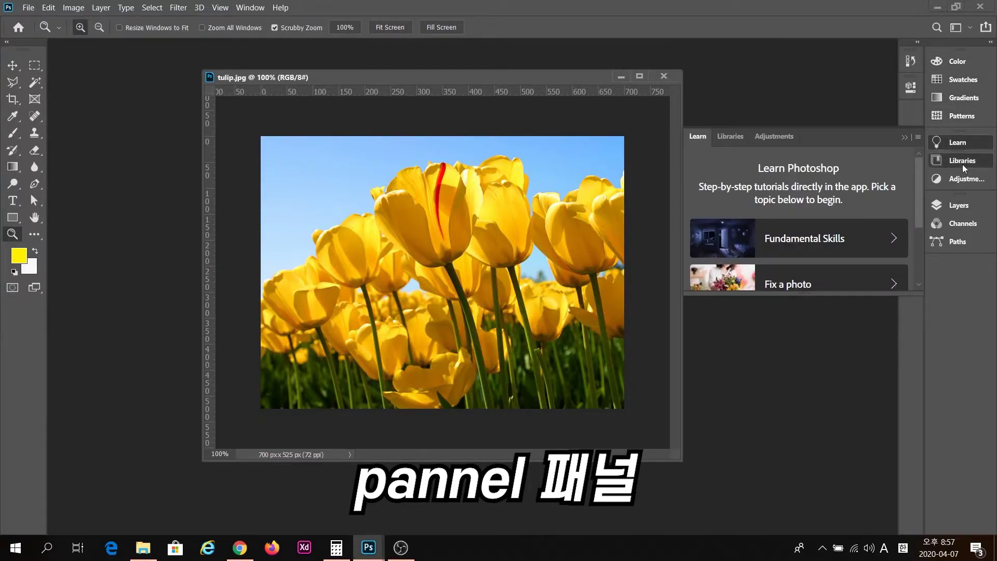
left_click(962, 162)
left_click(961, 178)
left_click(959, 208)
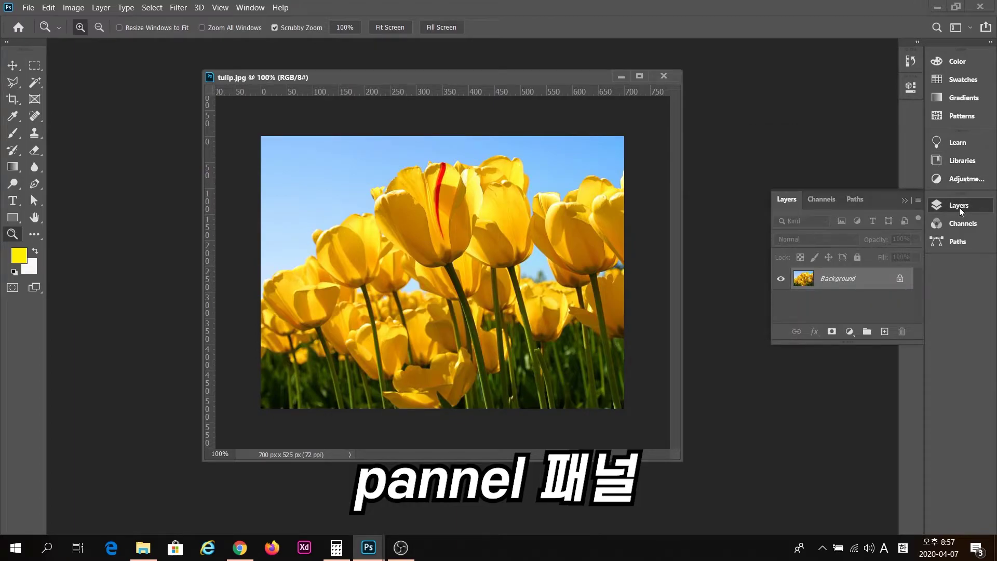
left_click(959, 208)
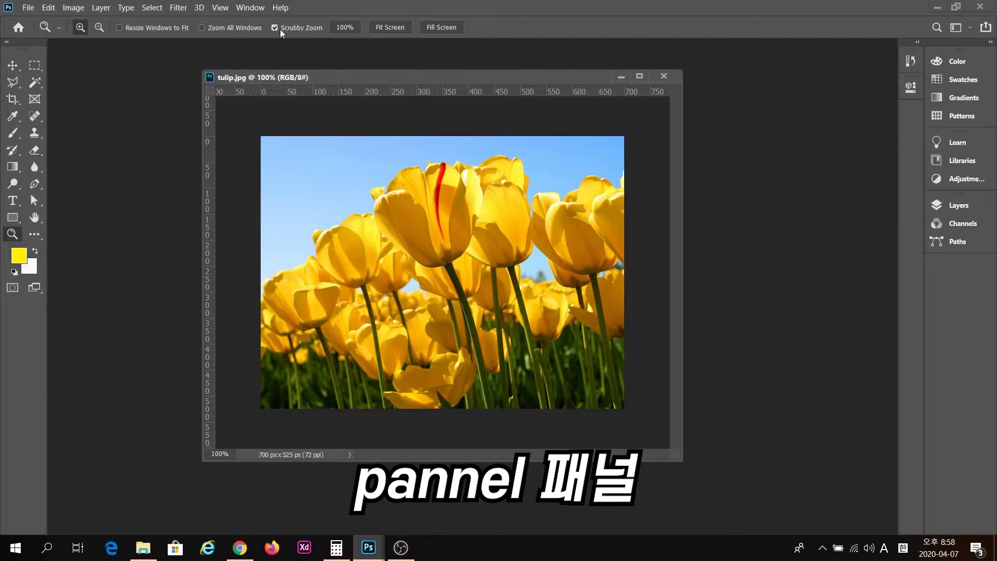
left_click(246, 11)
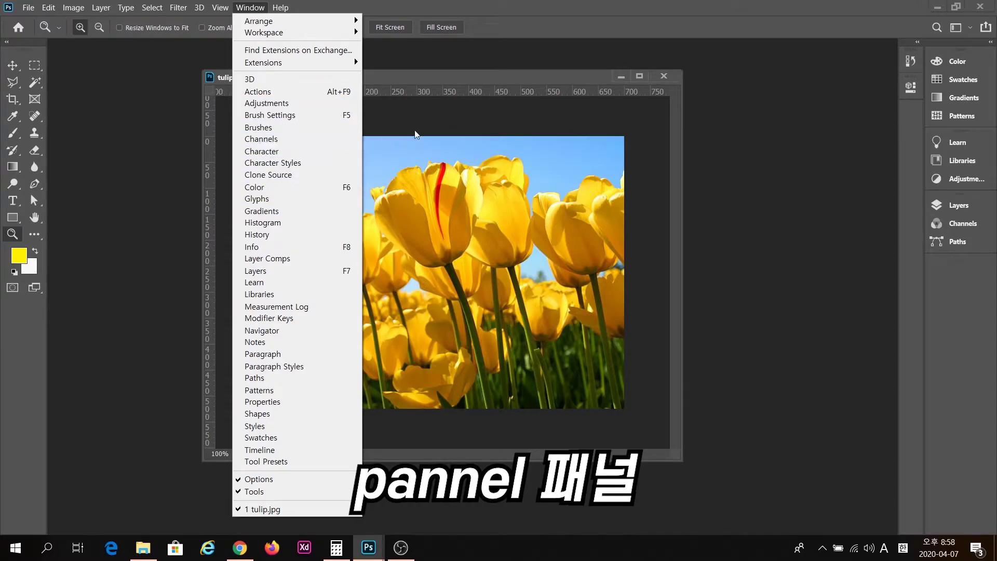
left_click(504, 83)
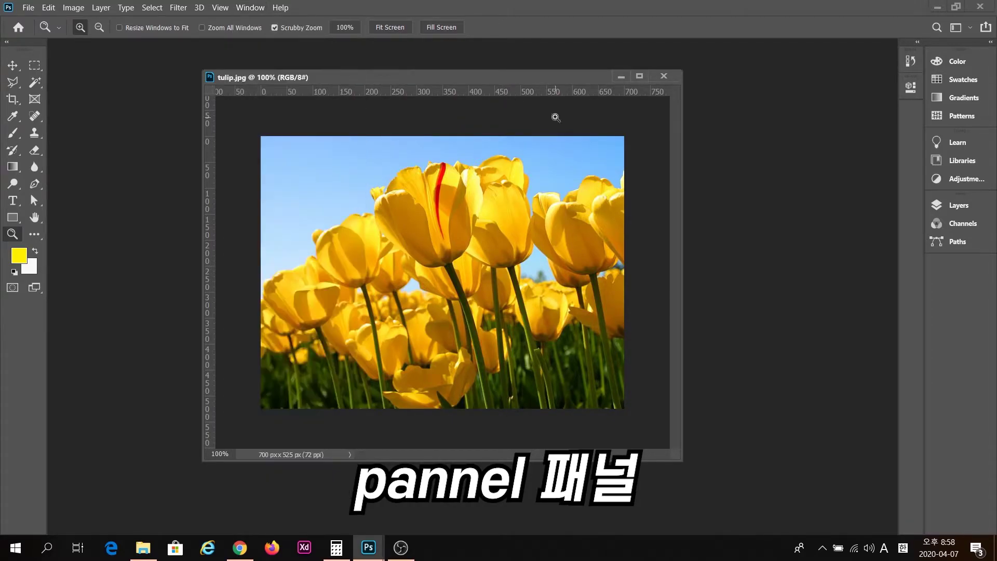
Step: Reposition the floating tulip.jpg window and shrink it to fit more closely around the image
left_click_drag(544, 76, 581, 71)
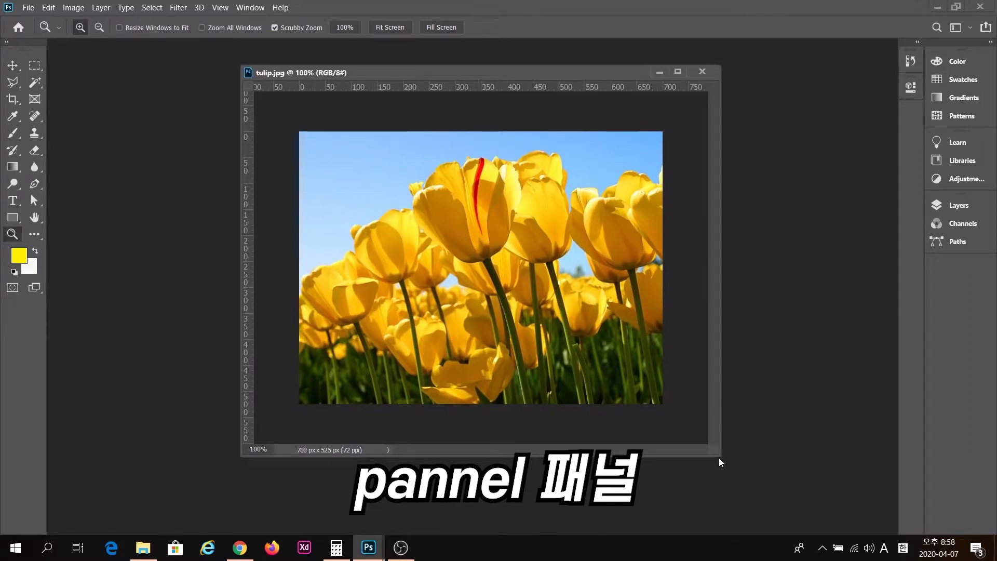
left_click_drag(719, 457, 670, 424)
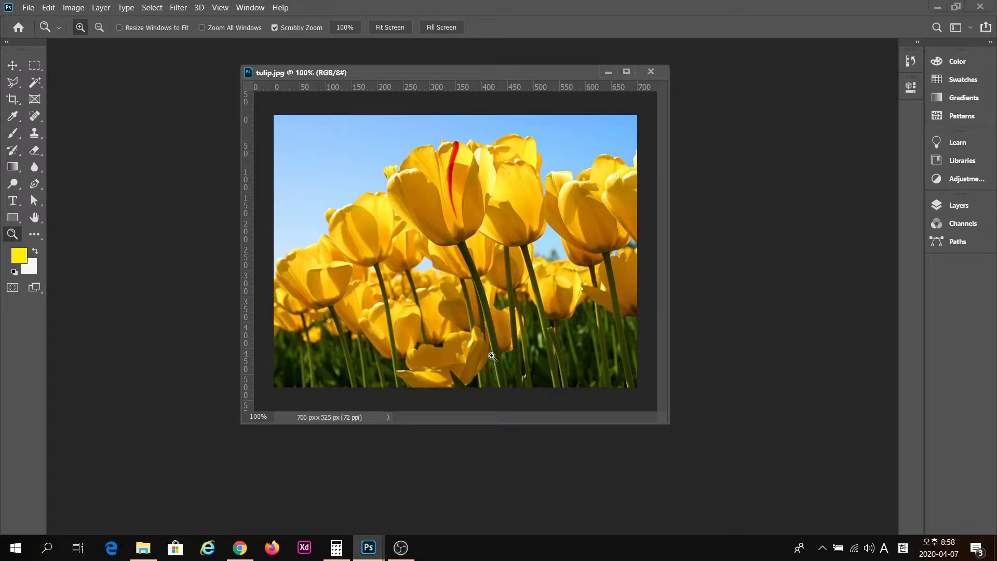
Step: Close tulip.jpg and reopen it from the 사진 folder, placing its floating window nearer the middle of the workspace
left_click(651, 72)
key("ctrl+o")
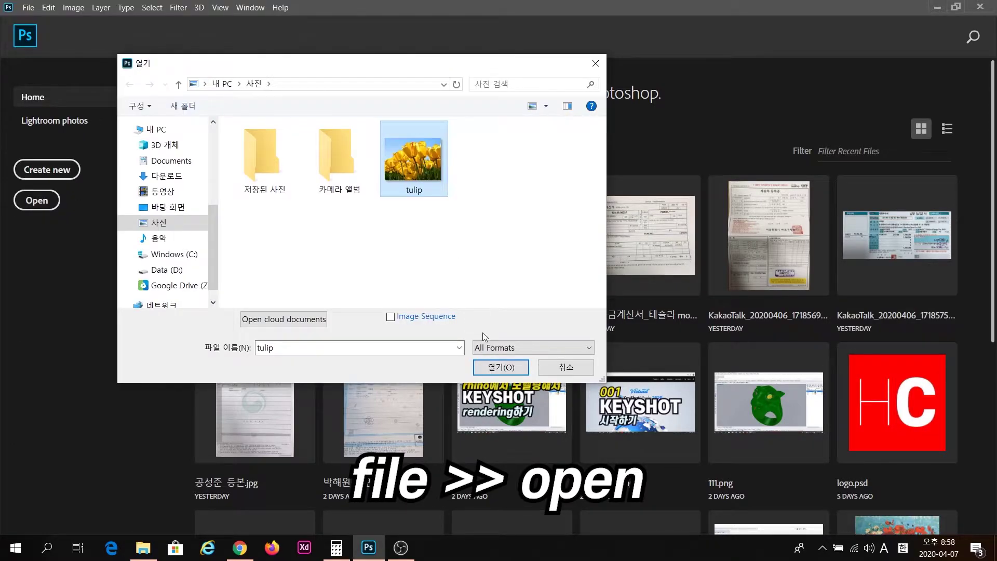
left_click(498, 365)
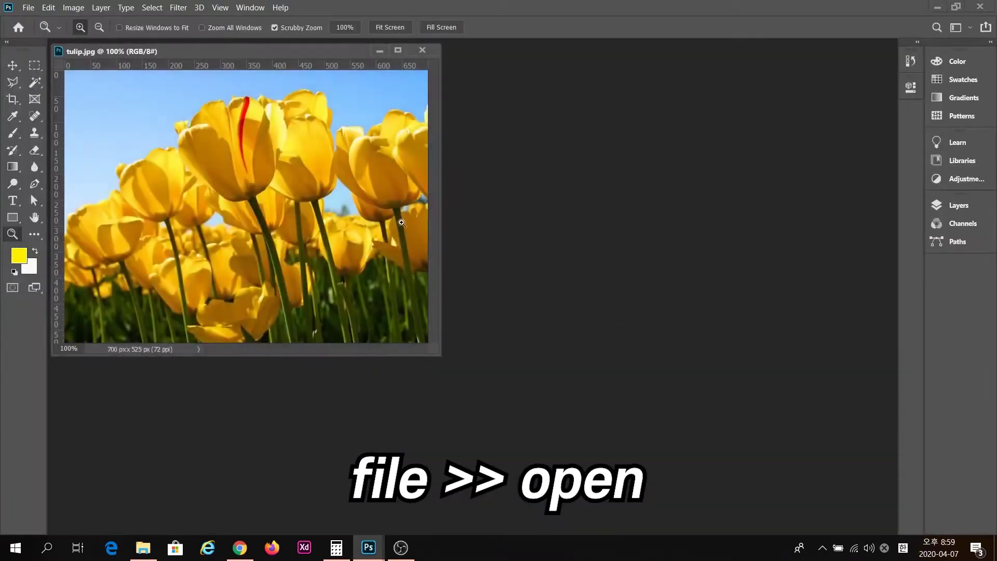
left_click_drag(191, 51, 309, 106)
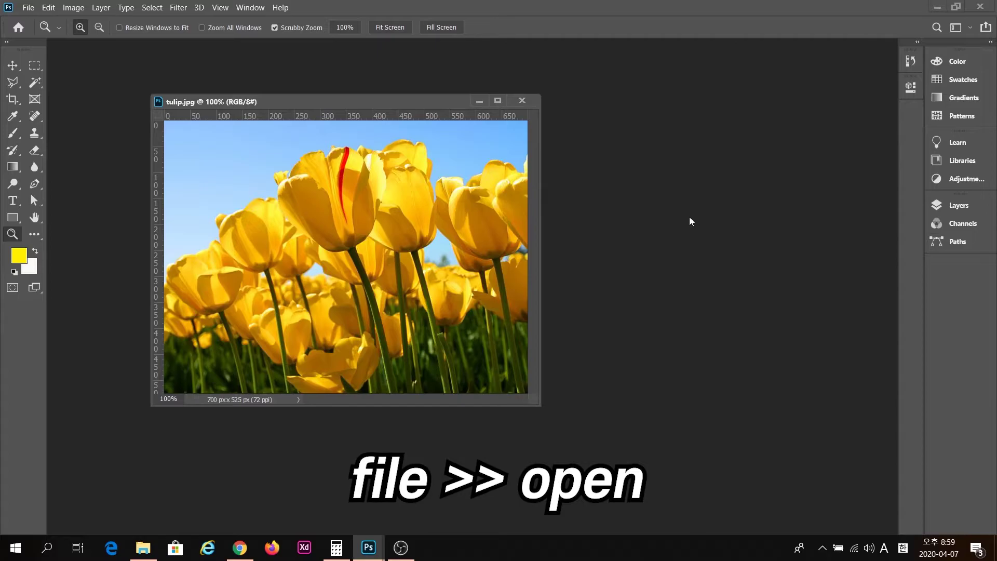
left_click_drag(365, 100, 414, 115)
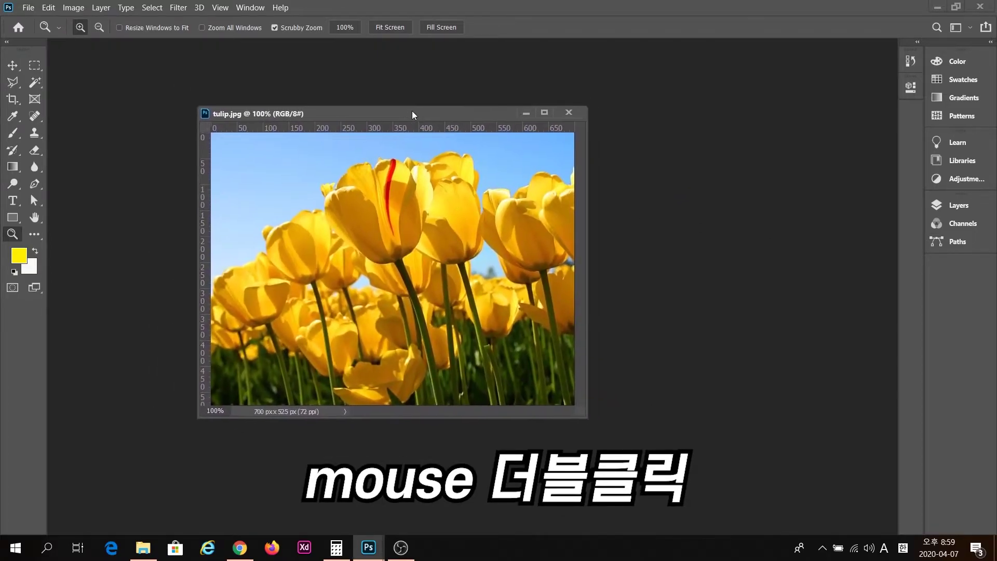
Step: Bring up the file-opening dialog from the empty workspace area and cancel it
double_click(689, 225)
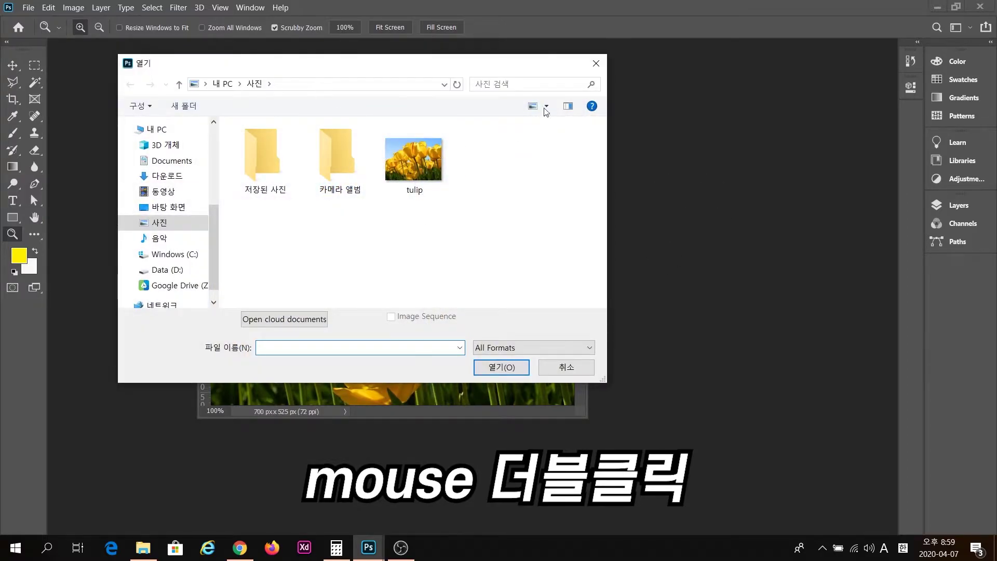
key("Escape")
Step: Reposition the tulip.jpg window and hide its rulers
left_click_drag(393, 106, 434, 107)
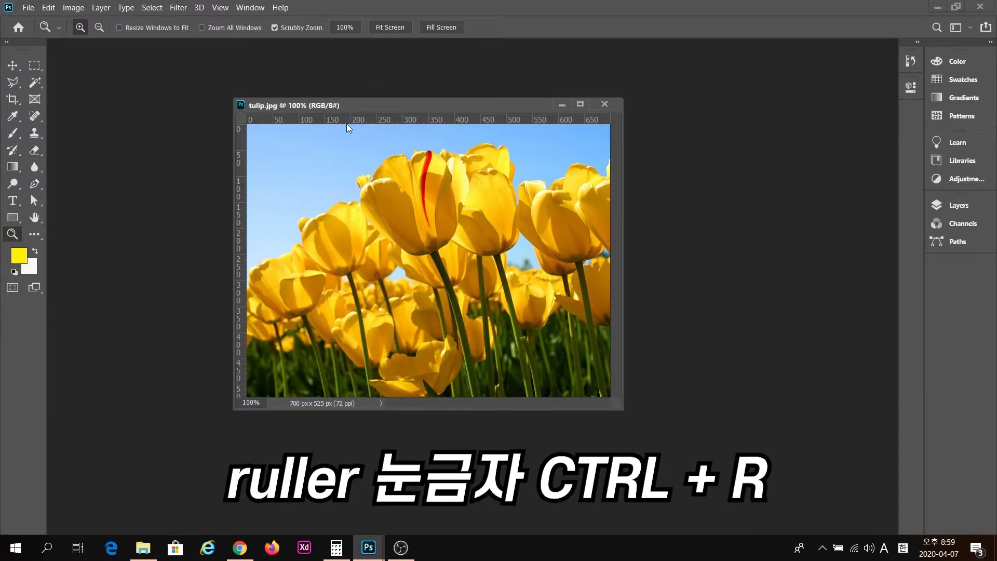
key("ctrl+r")
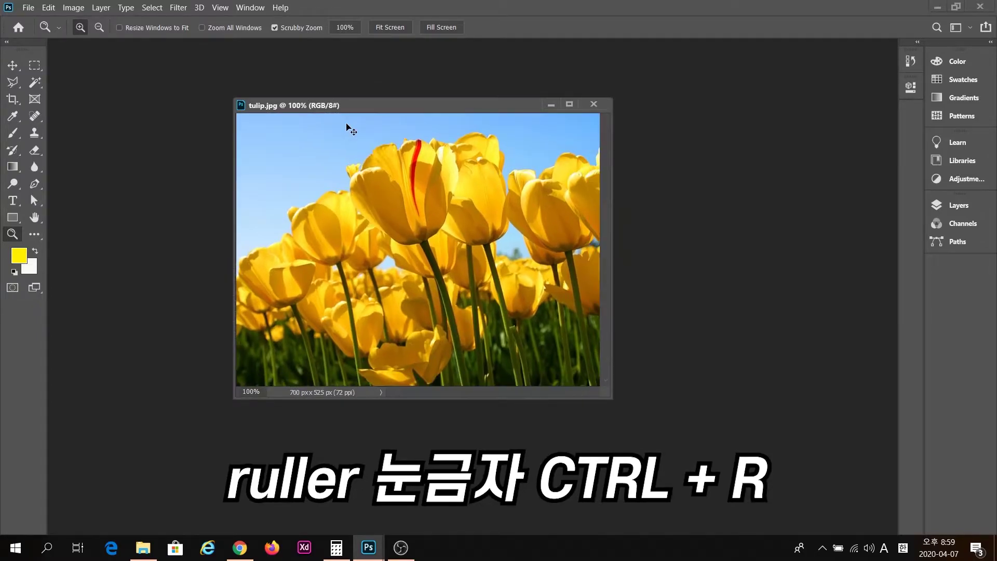
Step: Toggle the ruler display of tulip.jpg repeatedly, leaving the rulers shown
key("ctrl+r")
key("ctrl+r")
key("ctrl+r")
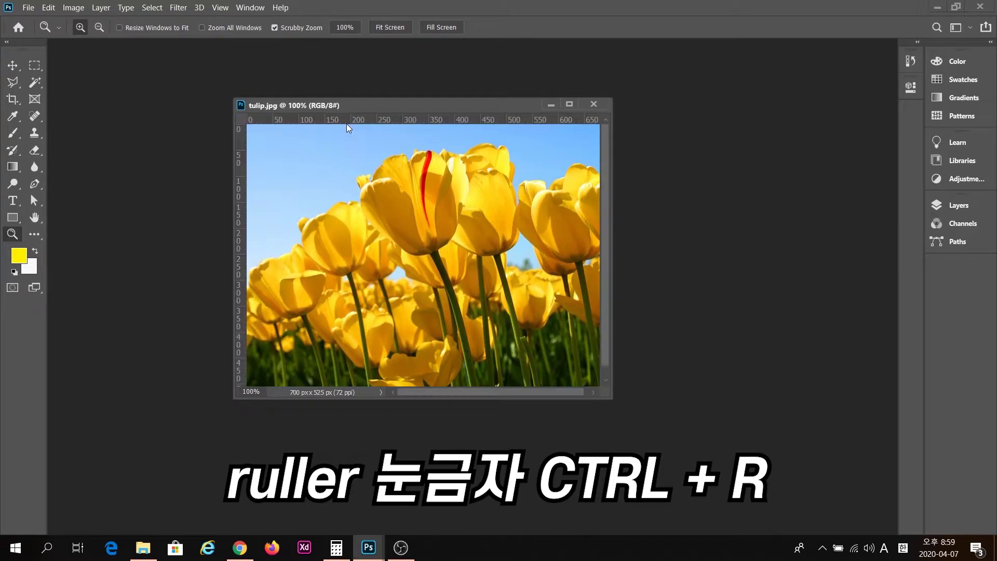
key("ctrl+r")
key("ctrl+r")
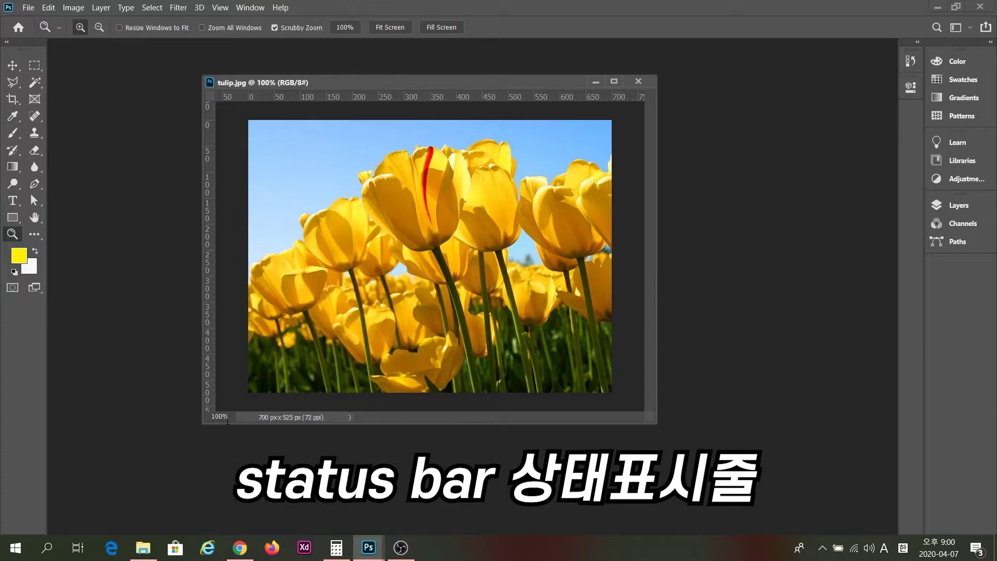
Step: Zoom tulip.jpg in to 300% around the middle stems and check the magnification in its status bar
left_click(440, 285)
left_click(440, 285)
left_click(440, 285)
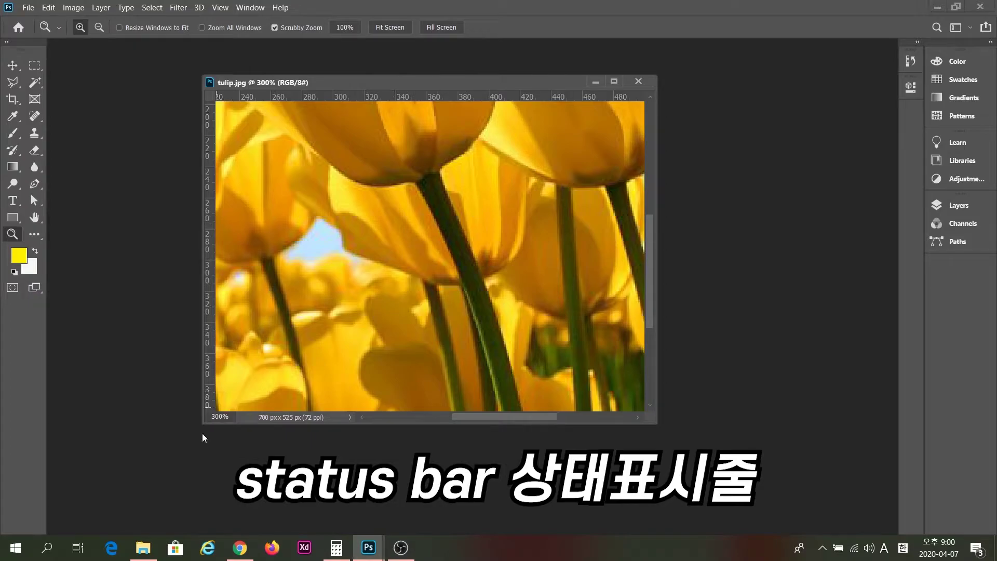
left_click(219, 420)
Step: Examine the zoom level in tulip.jpg's title bar and the image dimensions and resolution in its status bar
left_click_drag(231, 81, 275, 91)
left_click(311, 114)
left_click(254, 92)
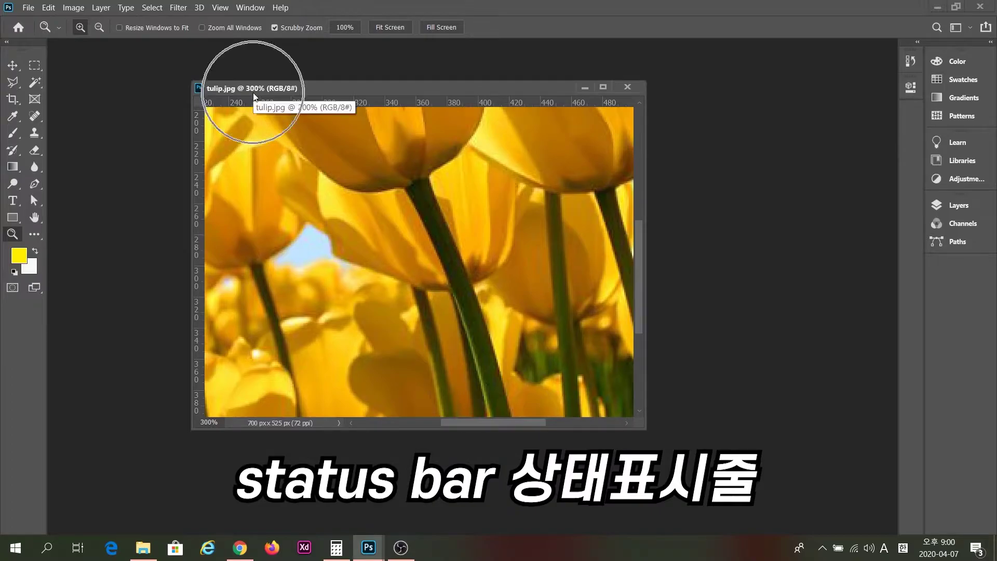
left_click(257, 89)
left_click(258, 89)
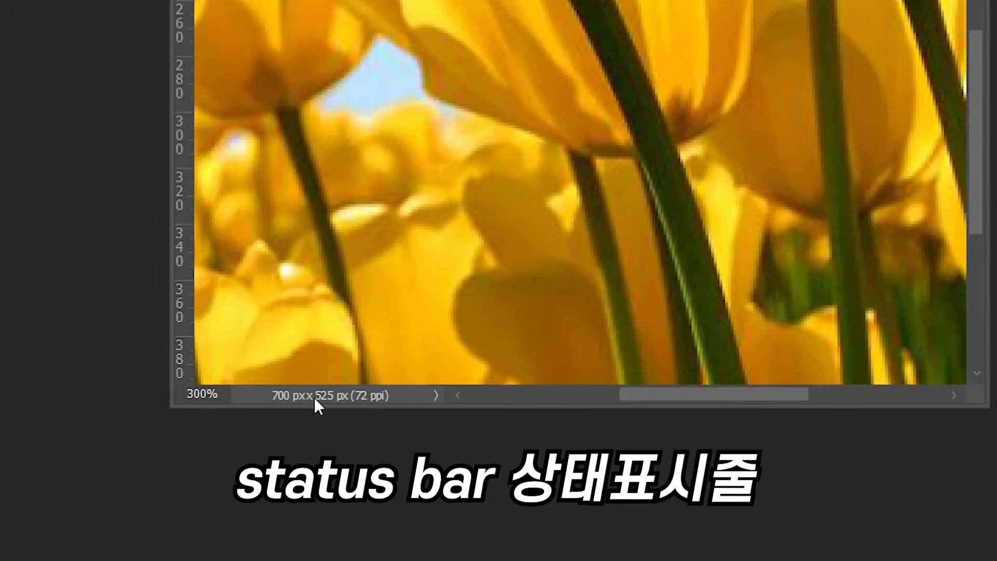
left_click(323, 398)
left_click(378, 401)
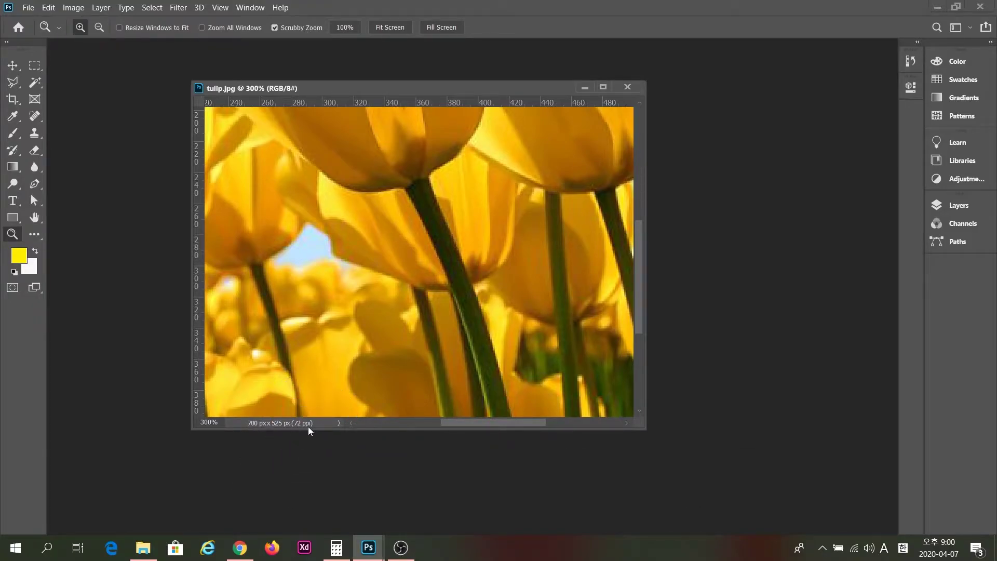
Step: Return tulip.jpg to 100% zoom and reposition its window, enlarging it to leave a margin around the image
key("ctrl+0")
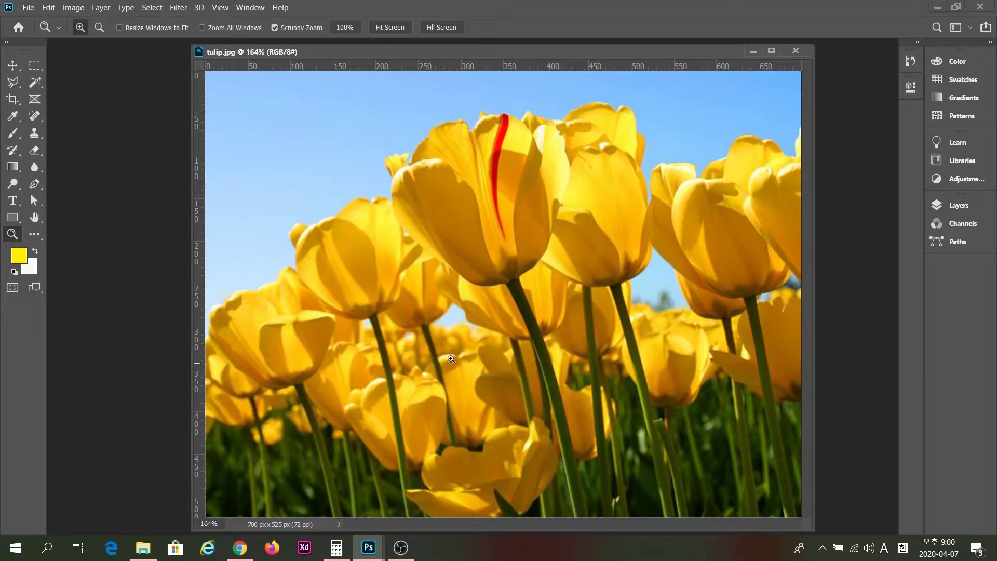
key("v")
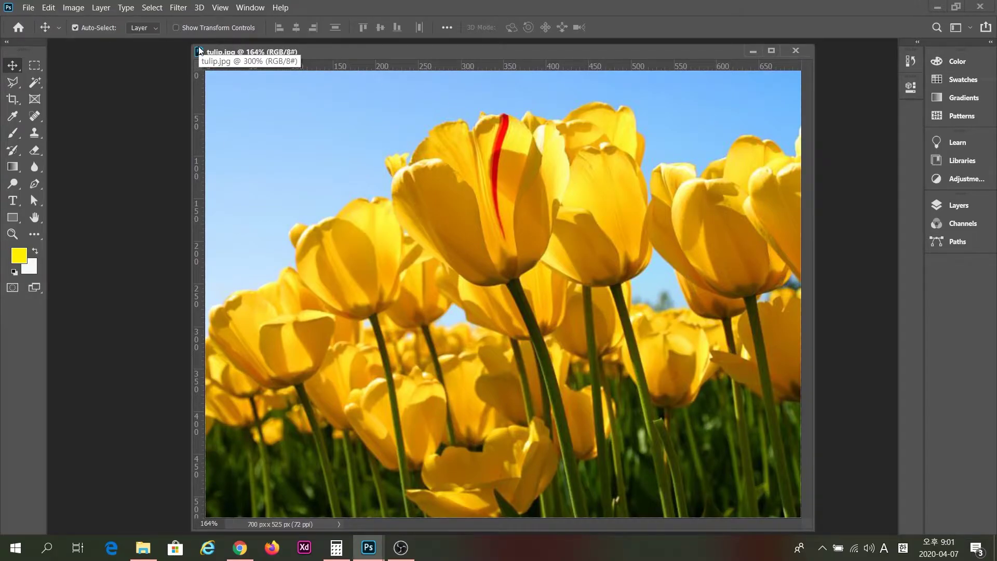
key("ctrl+1")
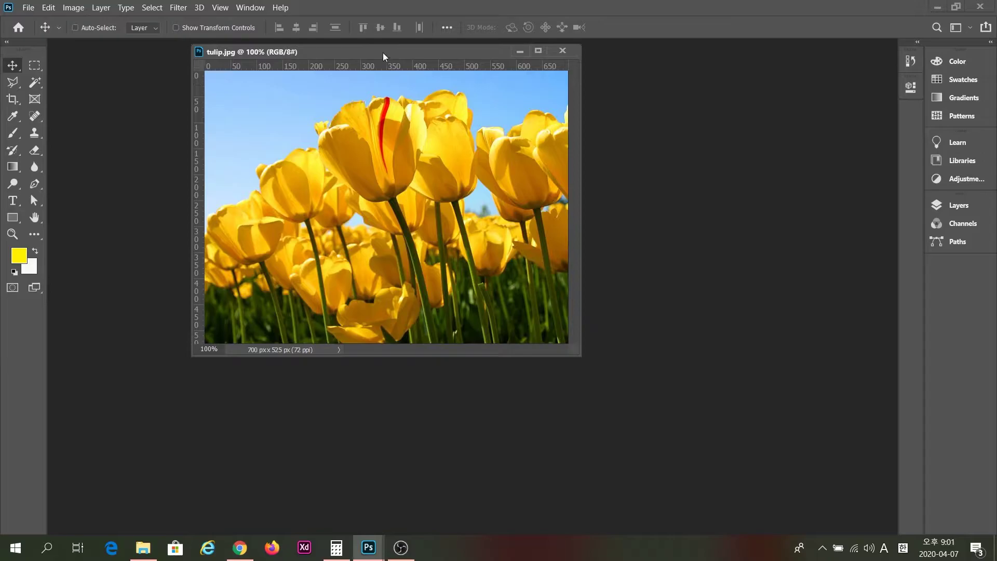
left_click_drag(383, 53, 393, 109)
left_click_drag(589, 409, 633, 443)
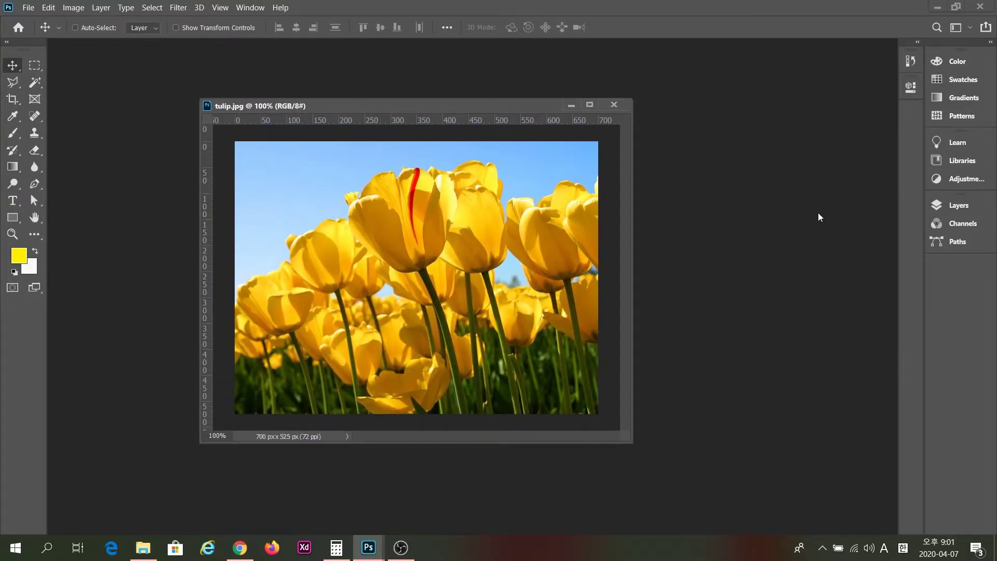
Step: Look over the available workspaces and close the list without choosing another one
left_click(970, 28)
left_click(969, 29)
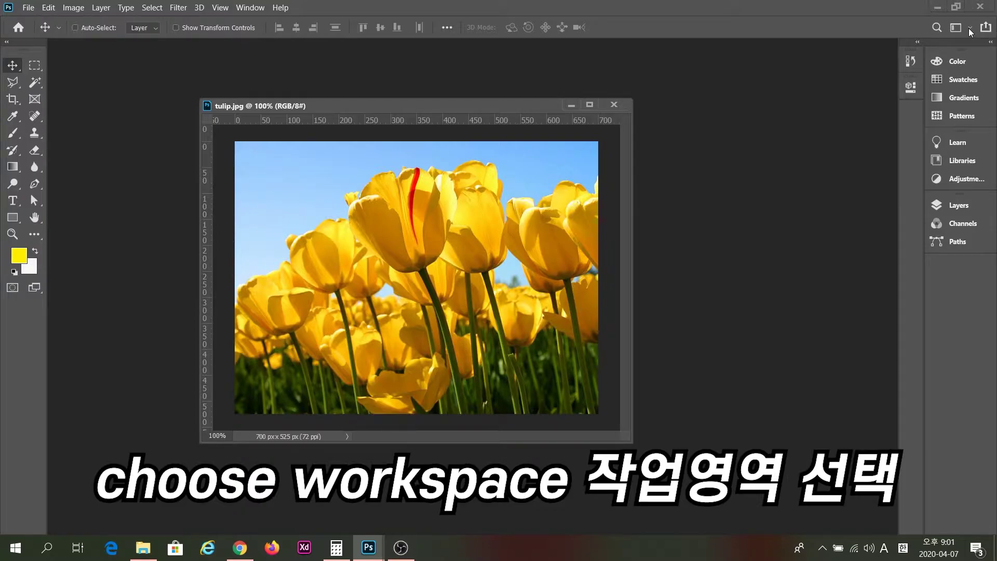
left_click(968, 28)
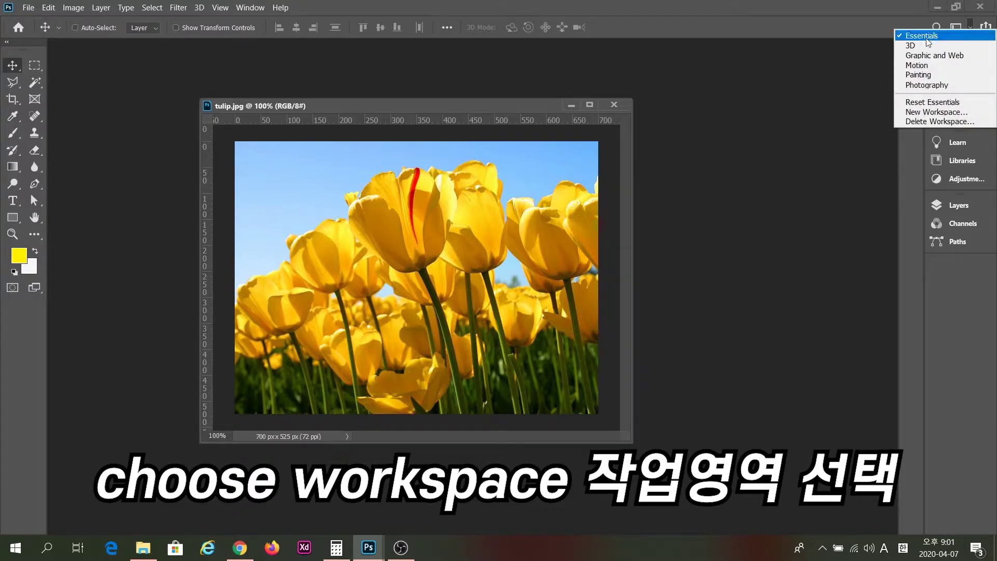
left_click(841, 60)
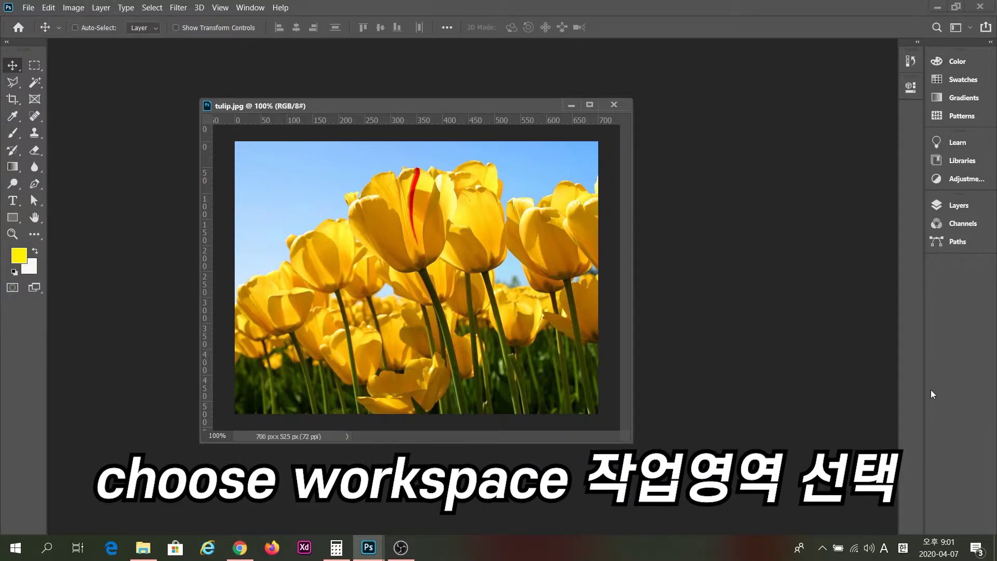
Step: Preview the 3D workspace and the Graphic and Web workspace to compare their panel layouts
left_click(969, 28)
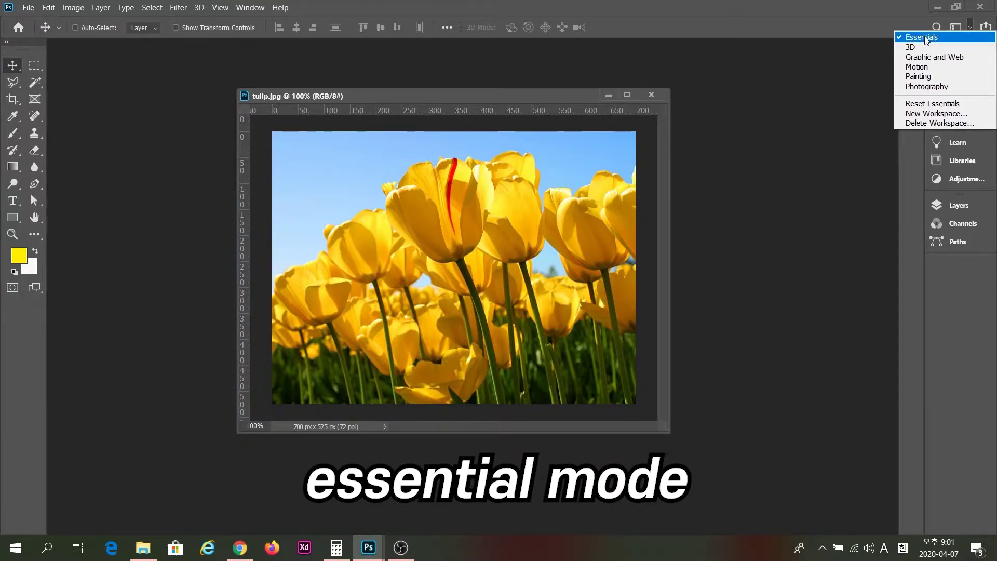
left_click(912, 47)
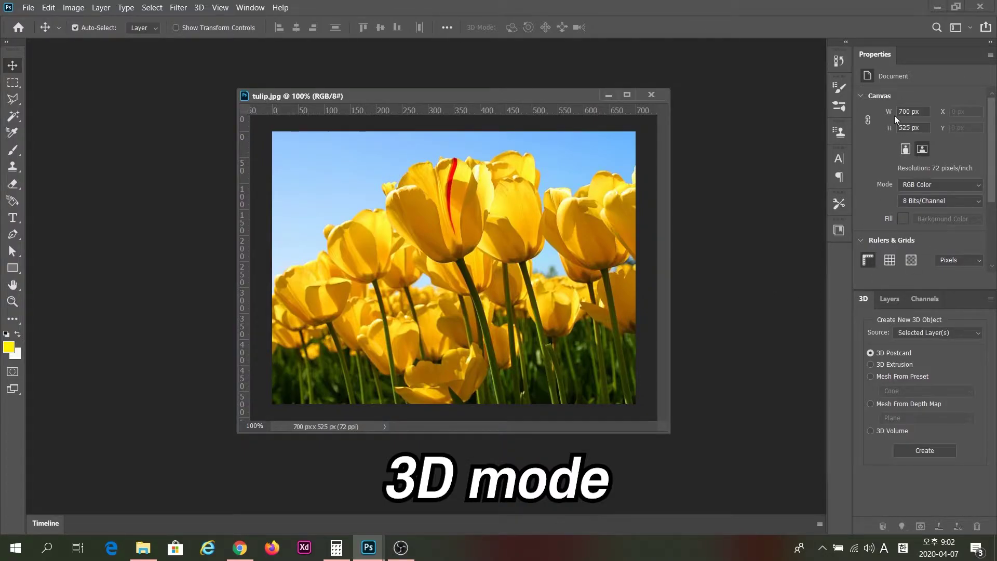
left_click(971, 29)
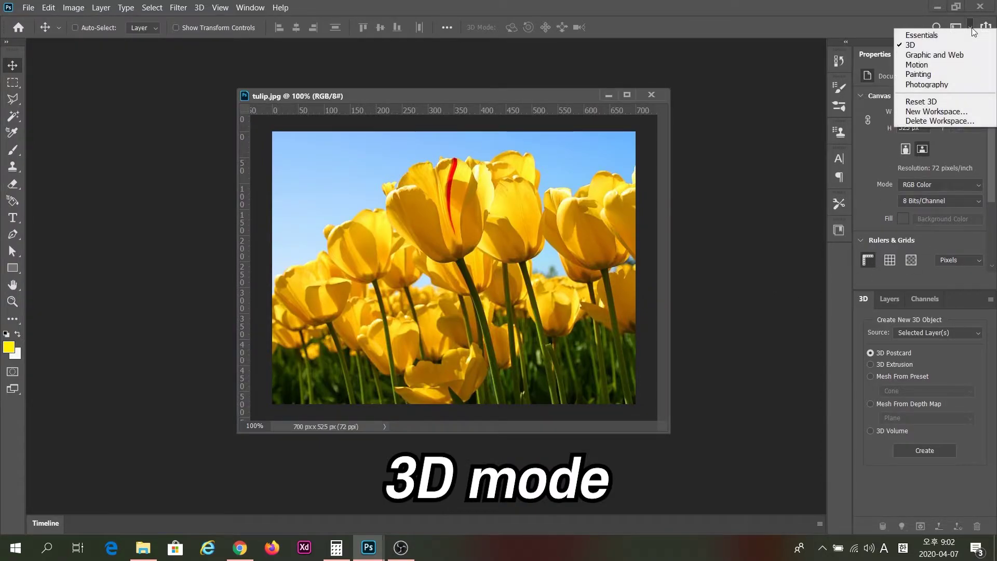
left_click(954, 59)
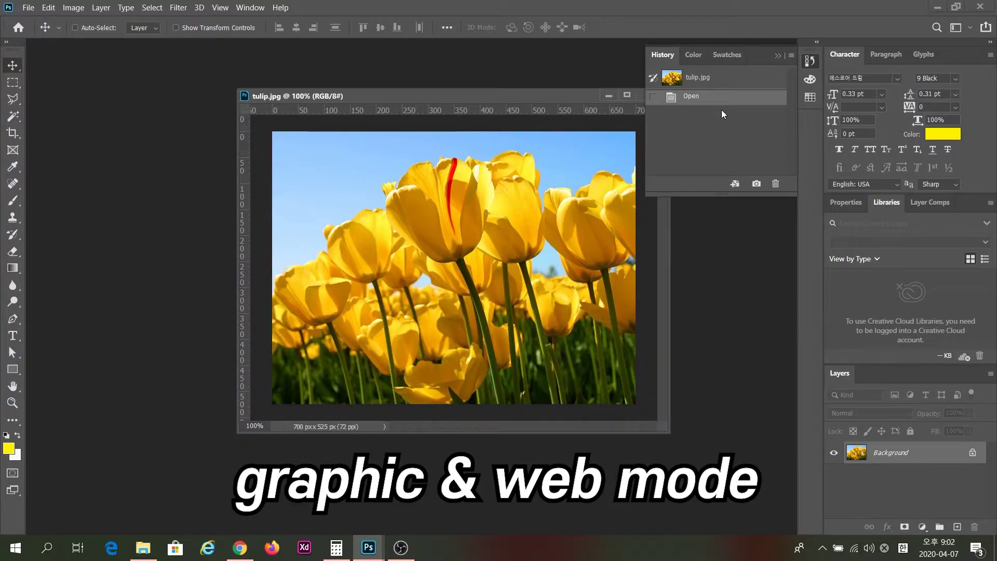
left_click(970, 27)
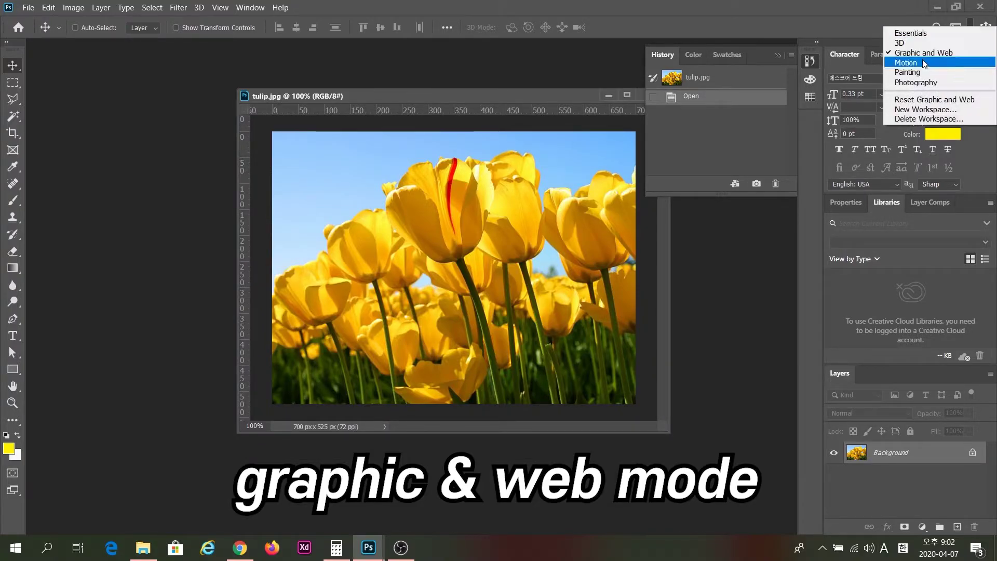
left_click(909, 52)
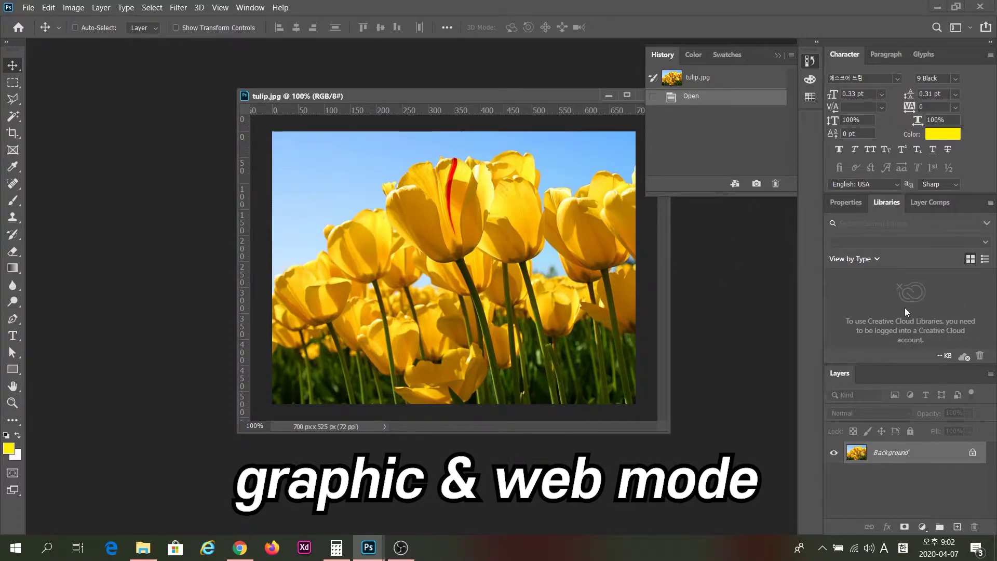
Step: Preview the Motion, Painting and Photography workspaces one after another
left_click(969, 27)
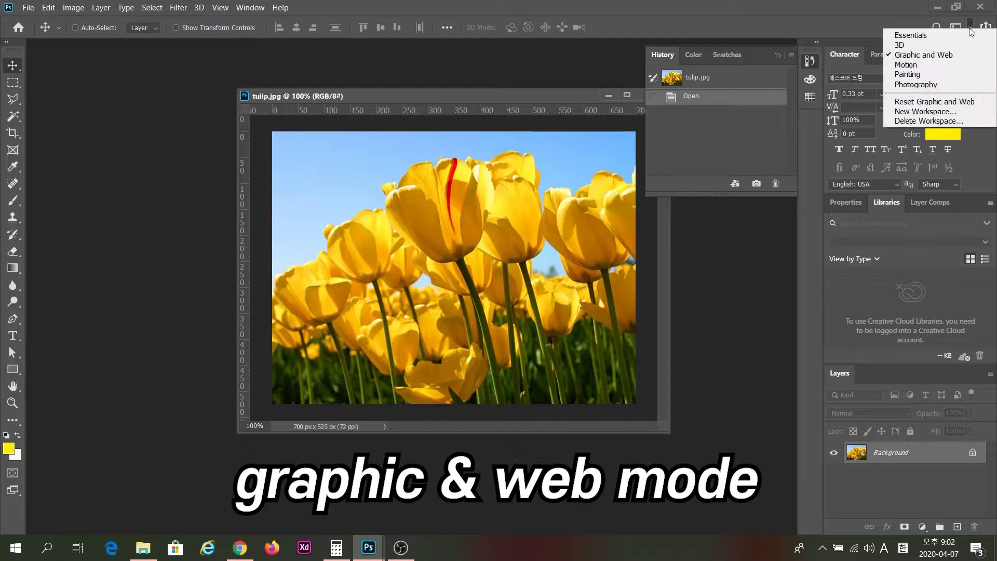
left_click(906, 65)
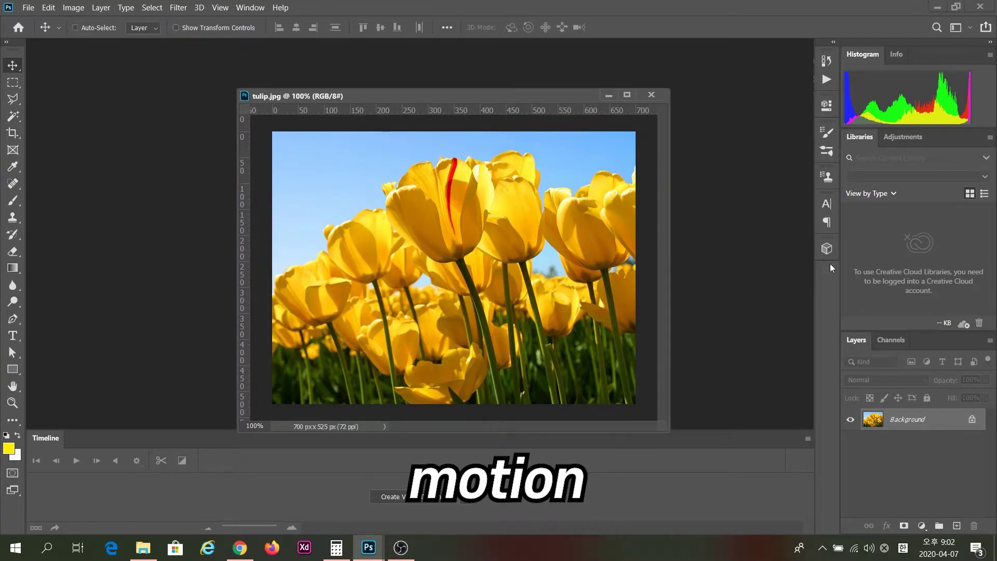
left_click(970, 28)
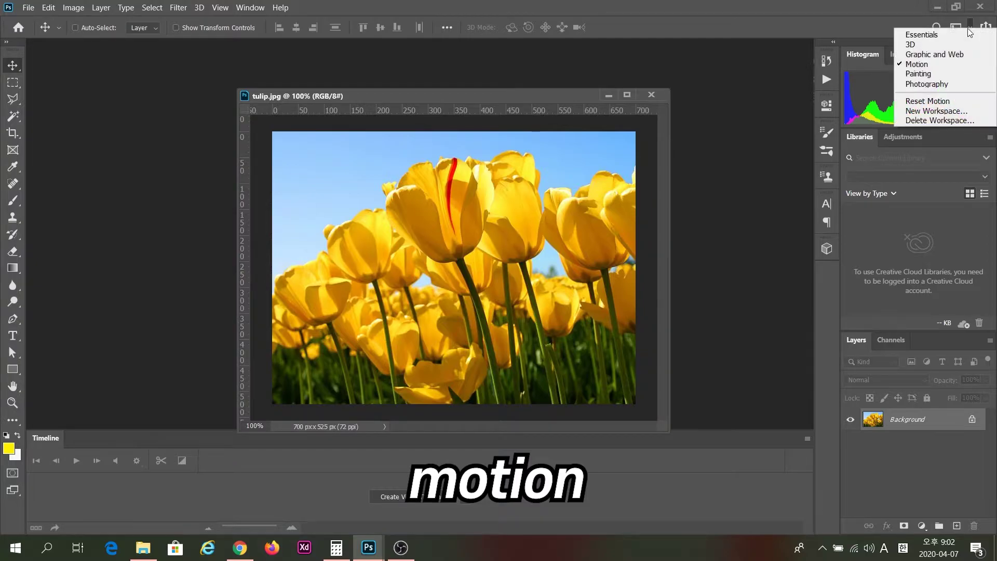
left_click(919, 74)
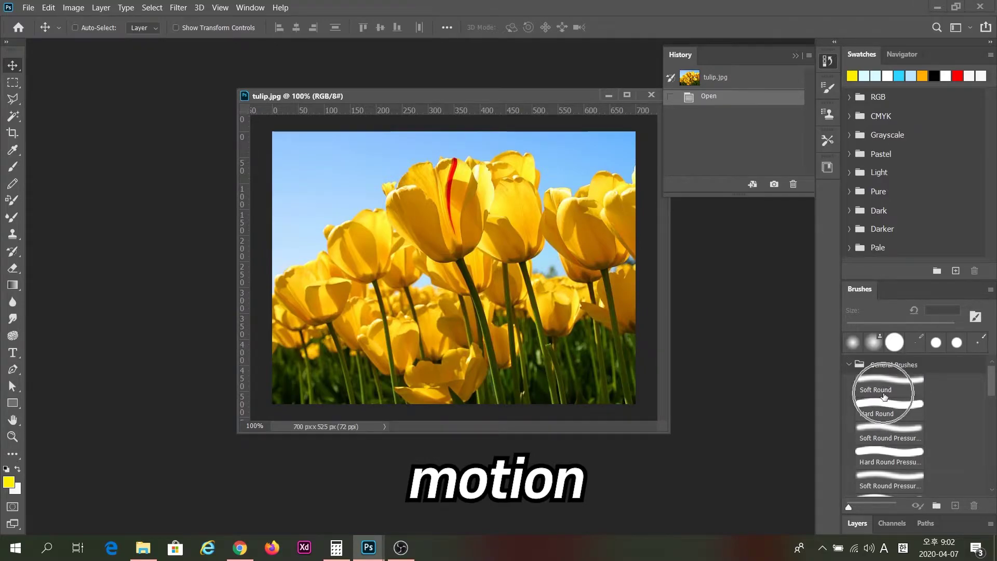
left_click(970, 29)
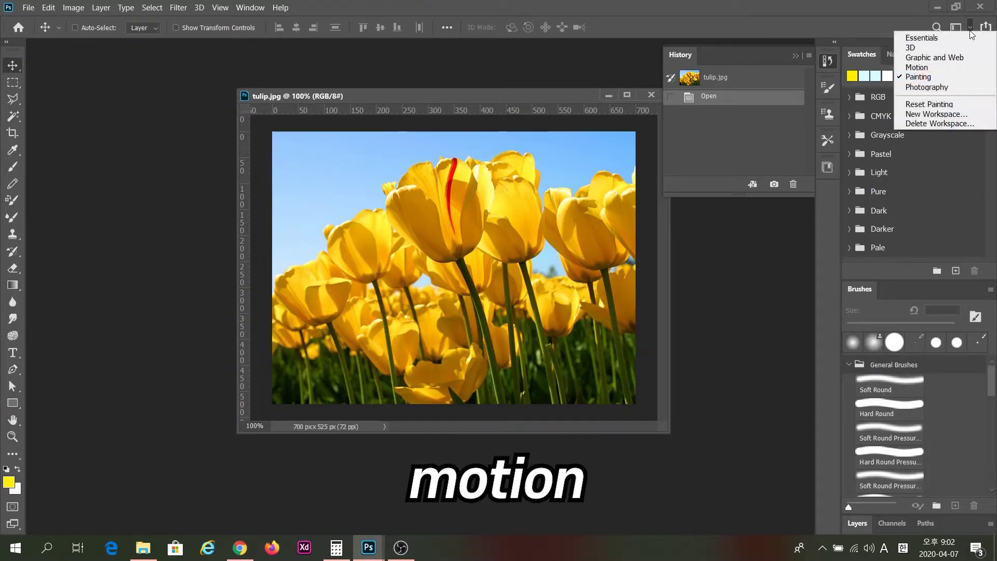
left_click(932, 88)
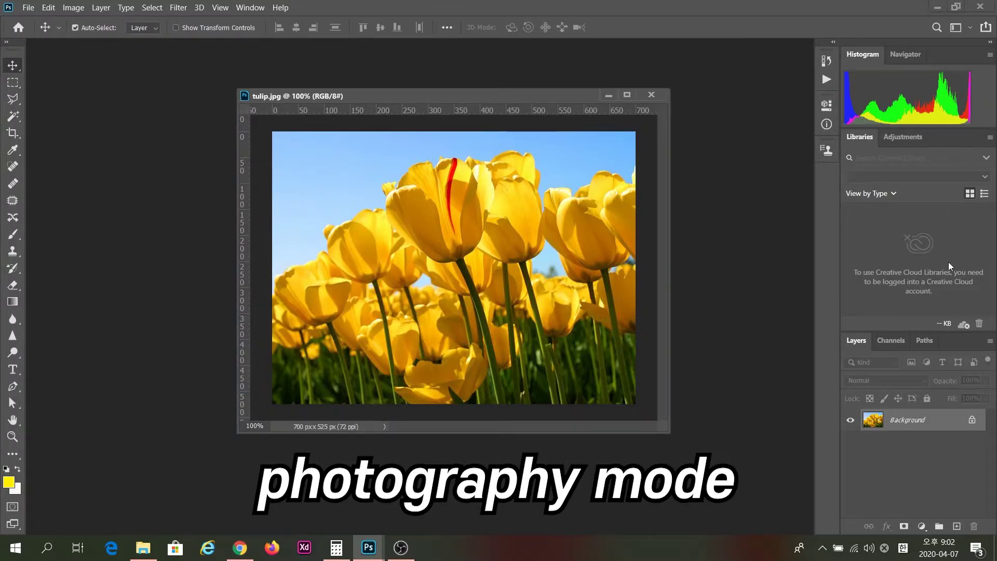
Step: Switch back to the Essentials workspace and return to the tulip.jpg image
left_click(971, 28)
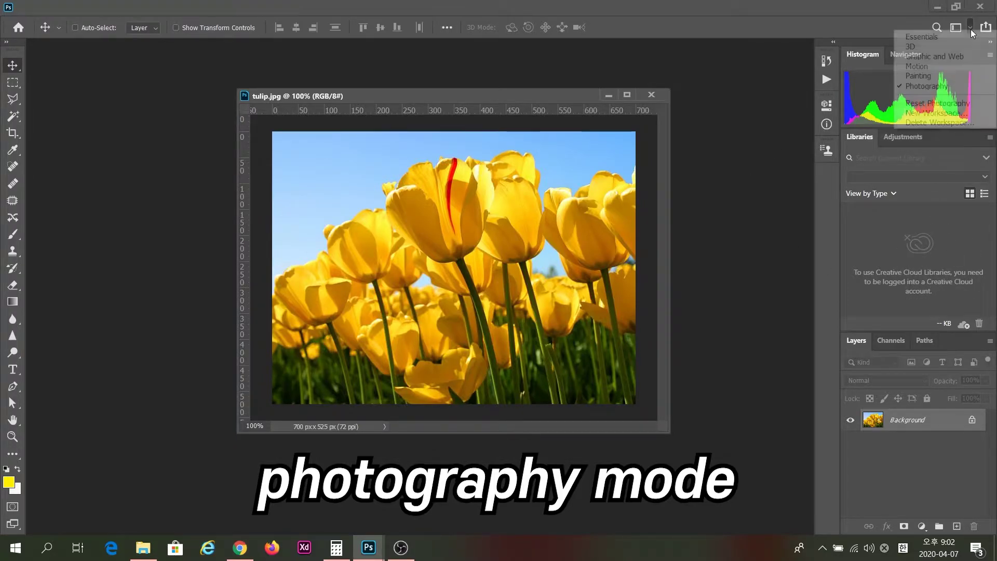
left_click(928, 36)
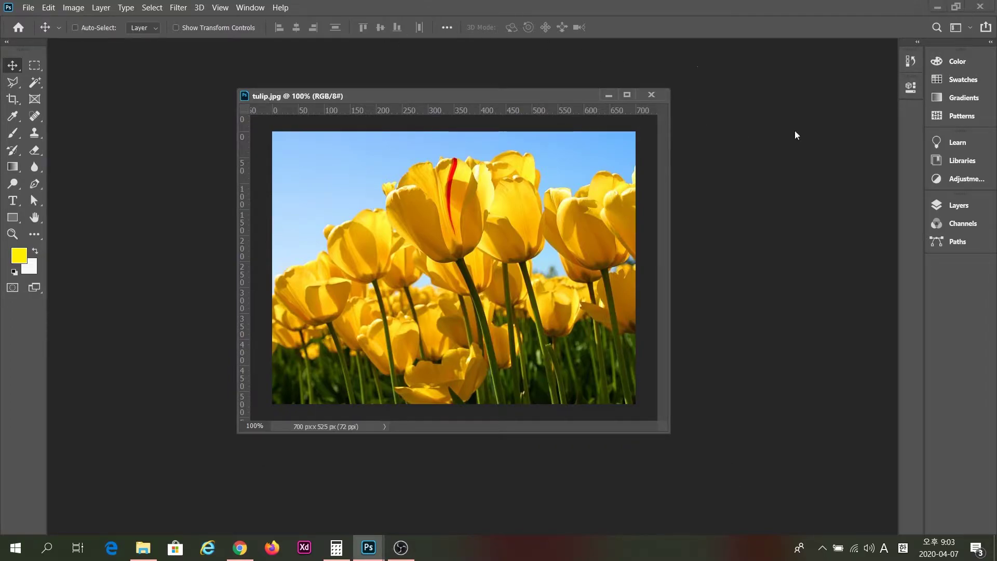
left_click(547, 155)
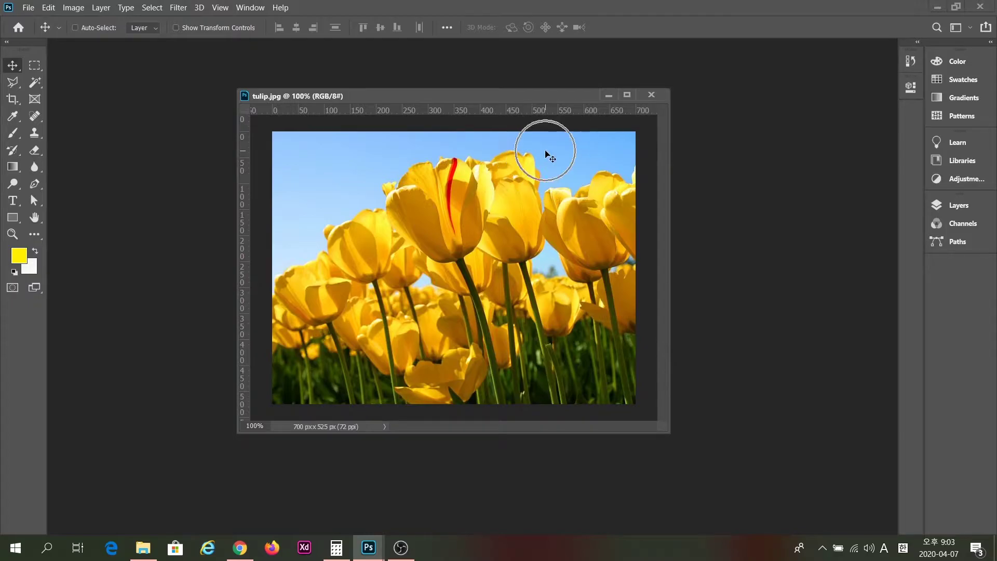
Step: Add the Character panel to the Essentials workspace and expand it from its collapsed icon
left_click(250, 9)
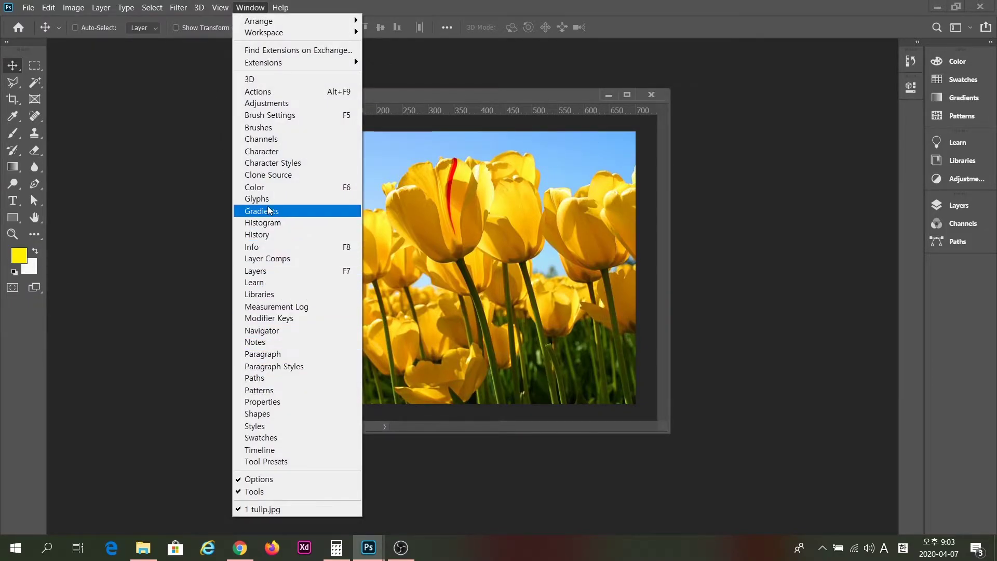
left_click(263, 155)
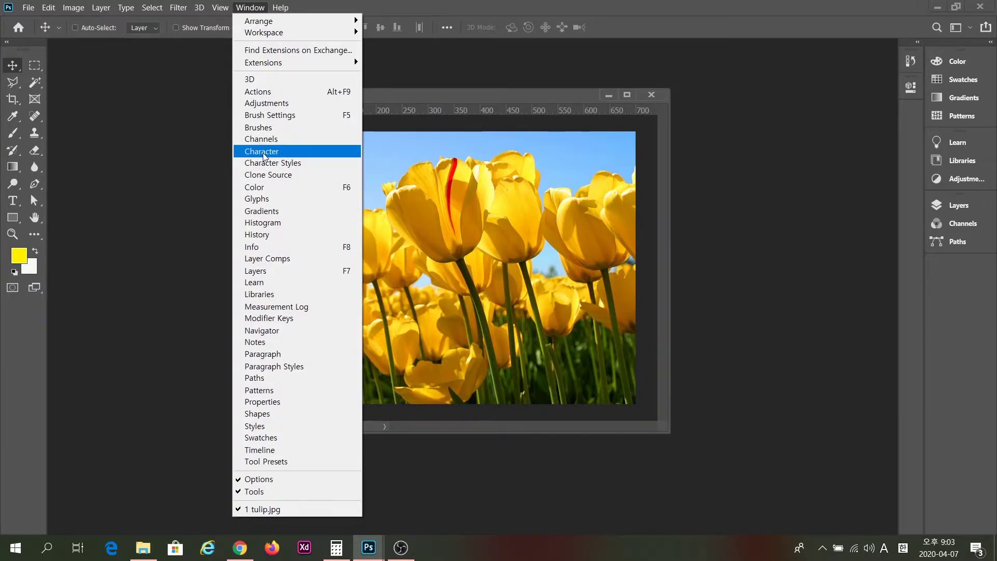
left_click(877, 108)
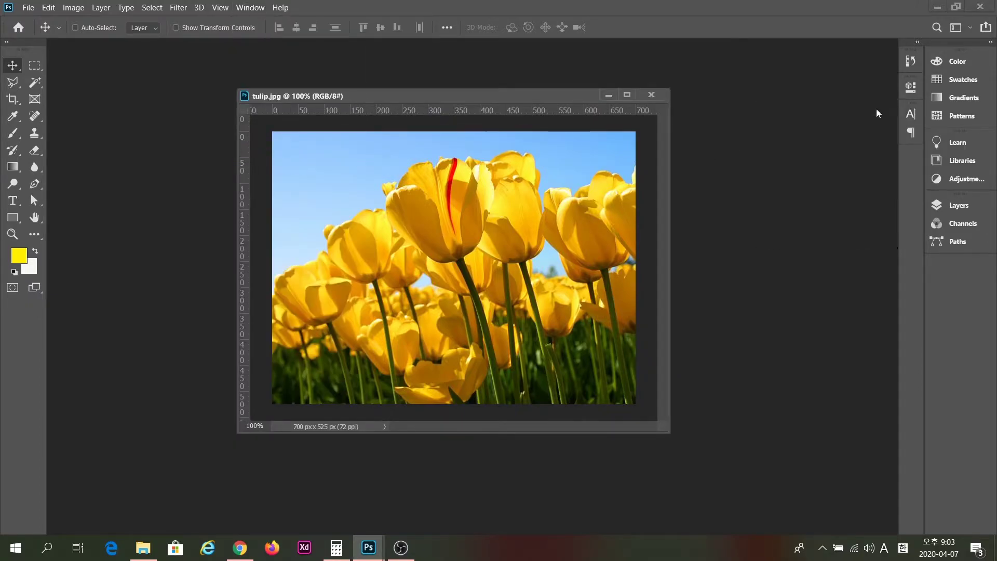
left_click(912, 118)
left_click(912, 117)
left_click(912, 118)
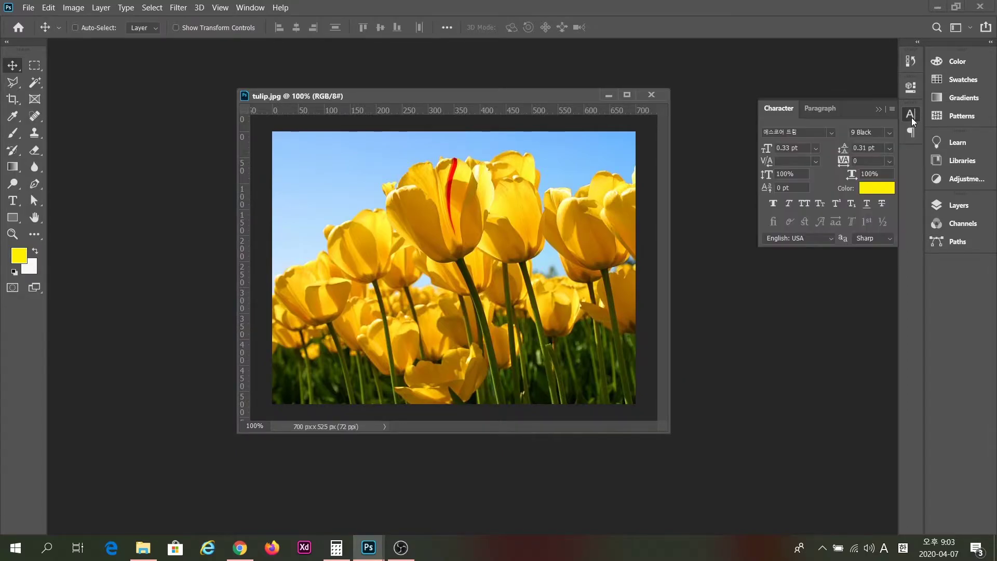
Step: Add a text layer of random filler letters over the central tulip and finish by selecting the Move tool
left_click(14, 201)
left_click(415, 234)
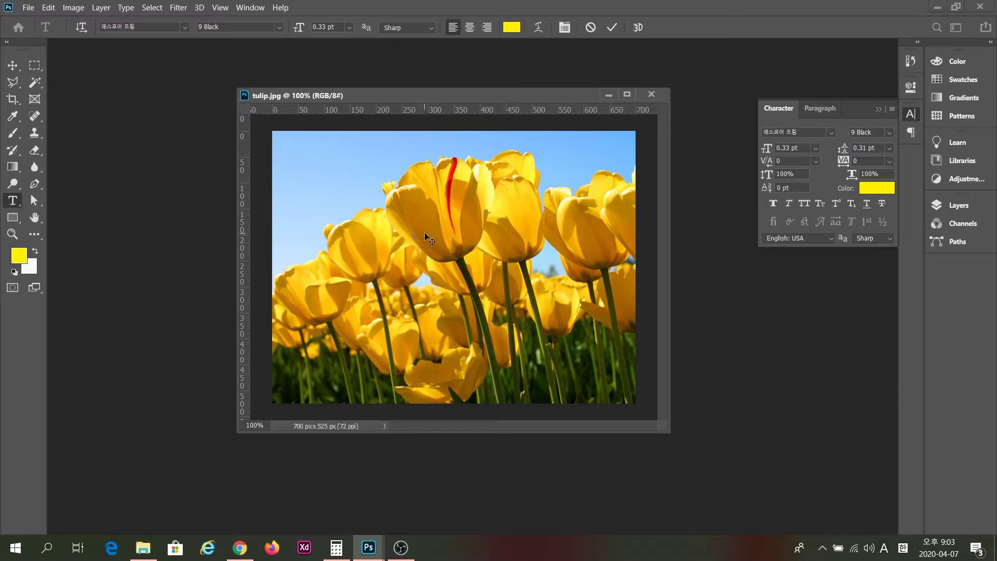
left_click(13, 65)
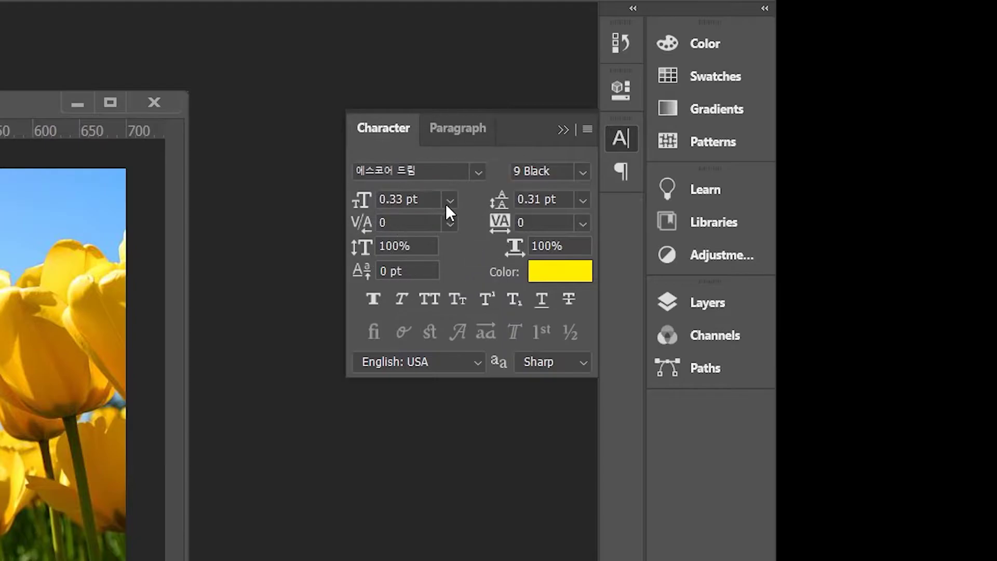
Step: Collapse the Character panel and expand the Layers panel
left_click(573, 132)
left_click(698, 315)
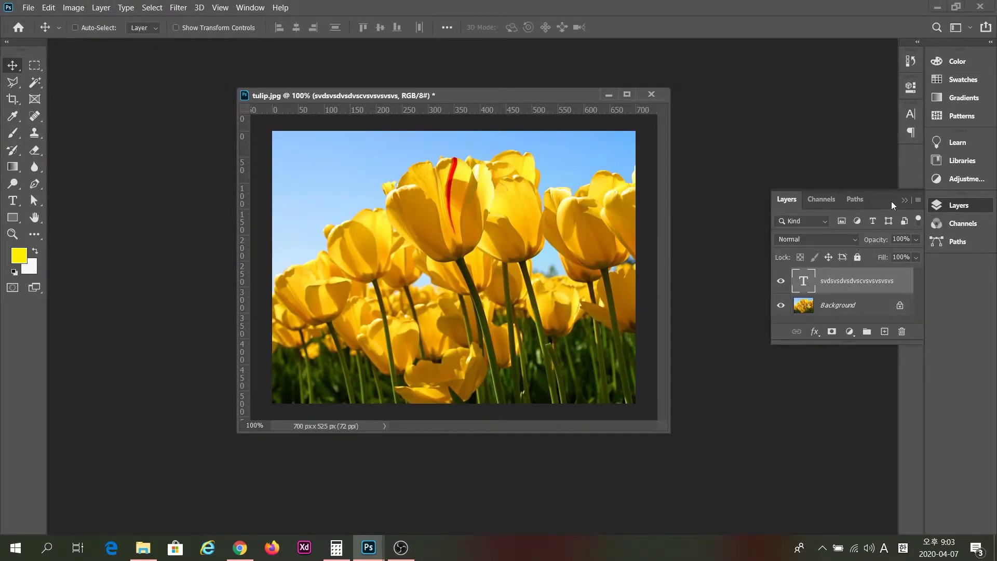
Step: Collapse the Layers panel and enlarge the filler text layer with Free Transform, positioning it across the tulips
left_click(675, 224)
key("ctrl")
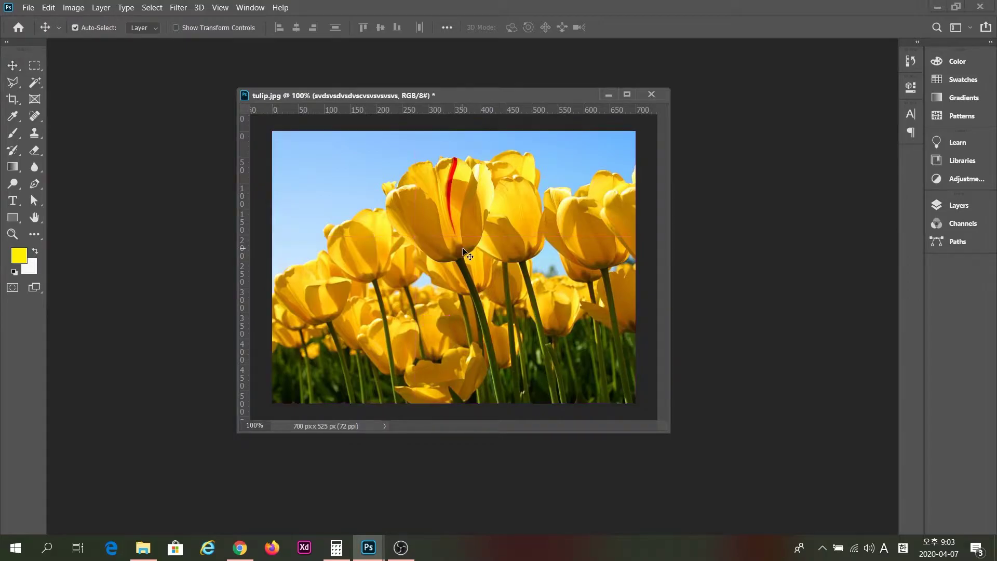
key("ctrl+t")
left_click_drag(426, 237, 607, 238)
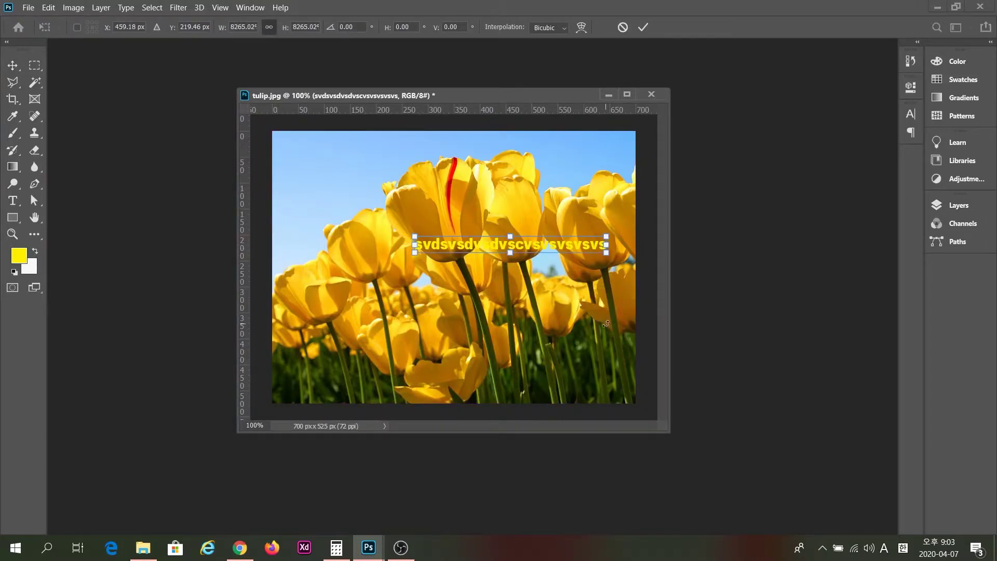
key("Return")
left_click_drag(440, 195, 432, 220)
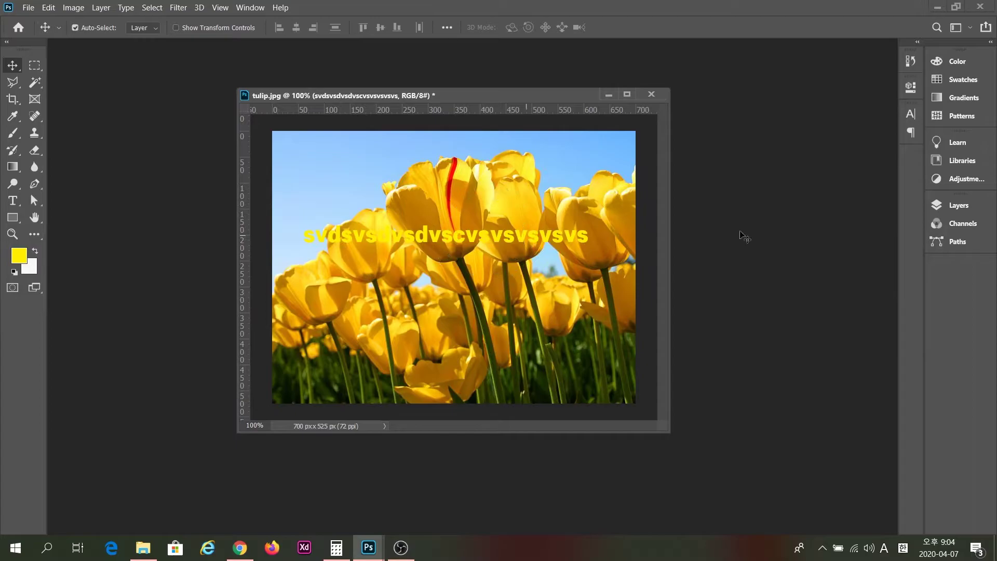
Step: Expand the Layers panel and shift the floating tulip.jpg window slightly toward the toolbox
left_click(966, 205)
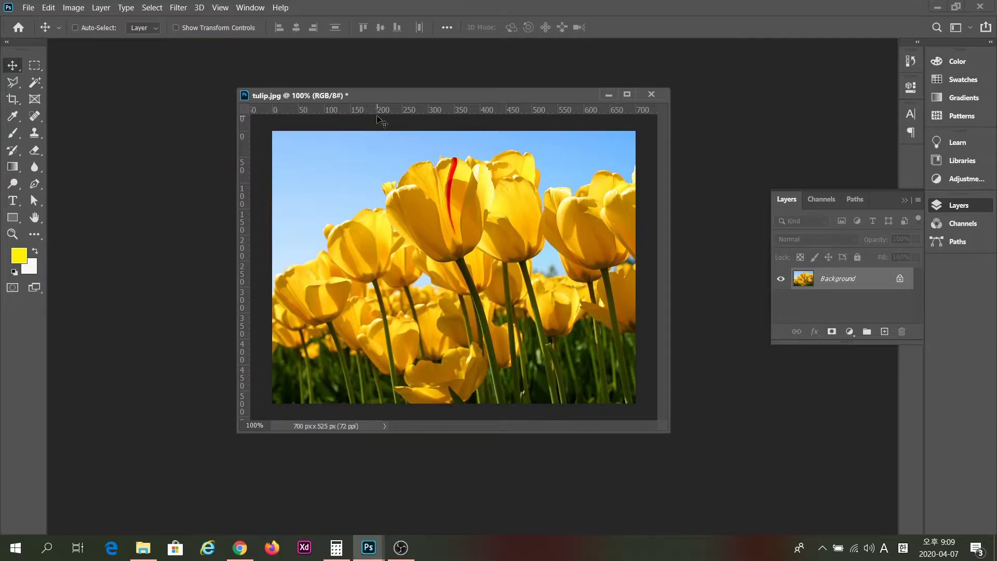
left_click_drag(374, 99, 354, 94)
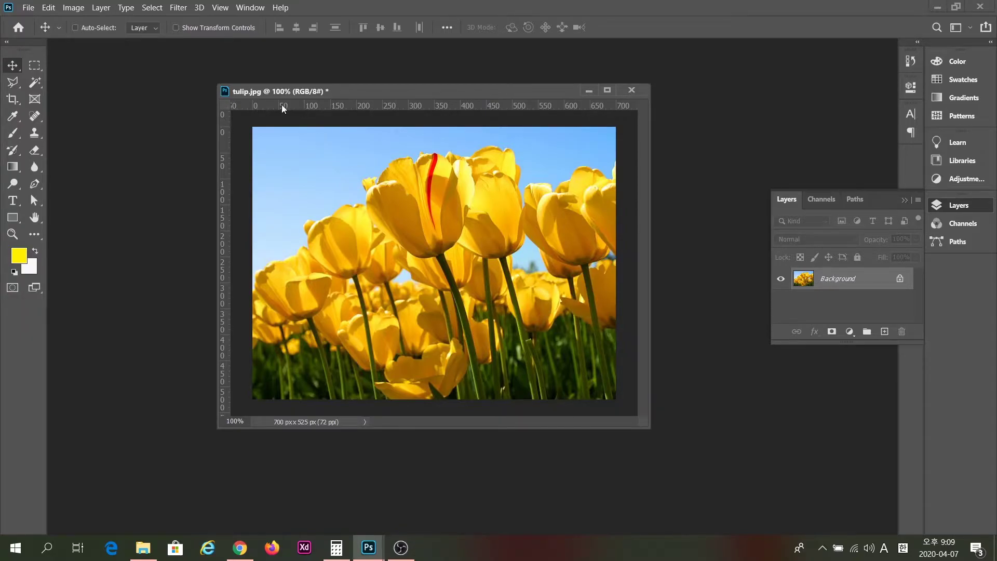
Step: Check the Zoom tool's tooltip, toggle Show Tooltips in the Tools preferences leaving it enabled, and return to the Move tool
left_click(12, 234)
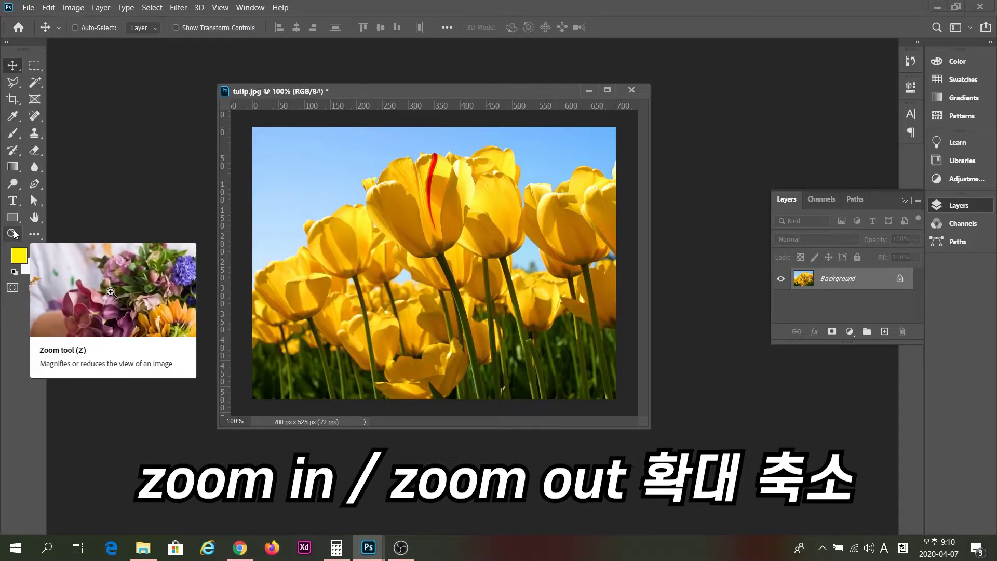
key("ctrl")
key("ctrl+k")
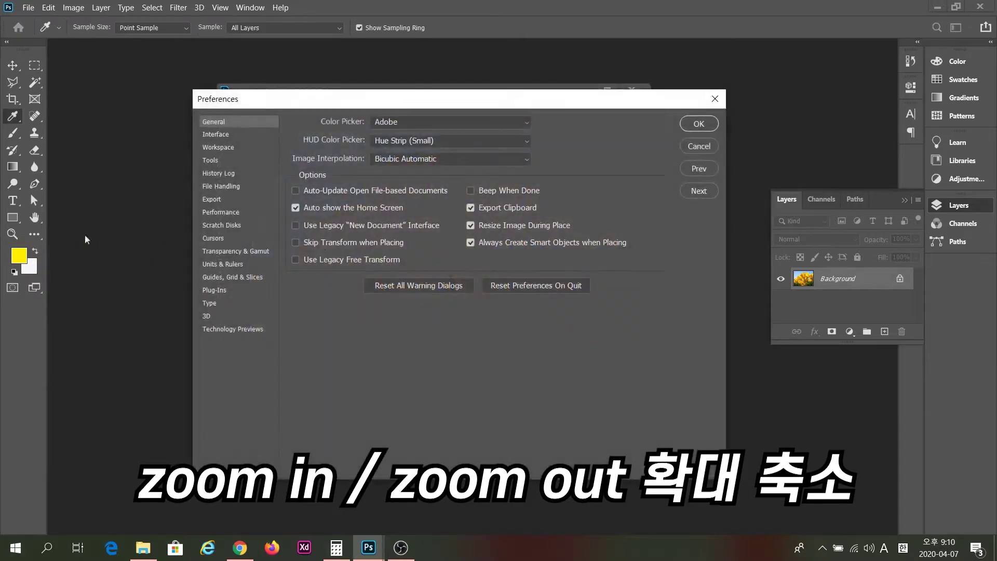
left_click(219, 175)
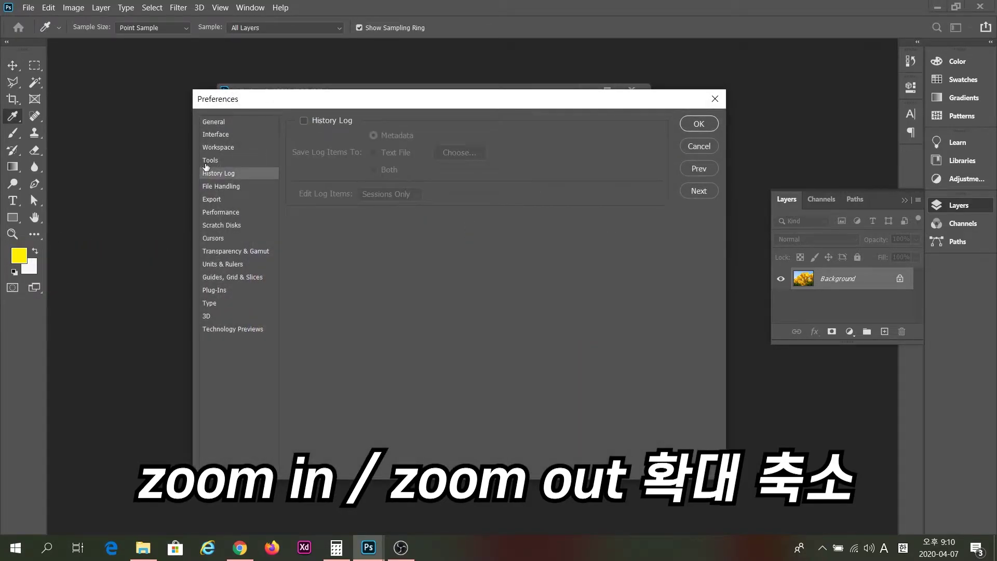
left_click(213, 162)
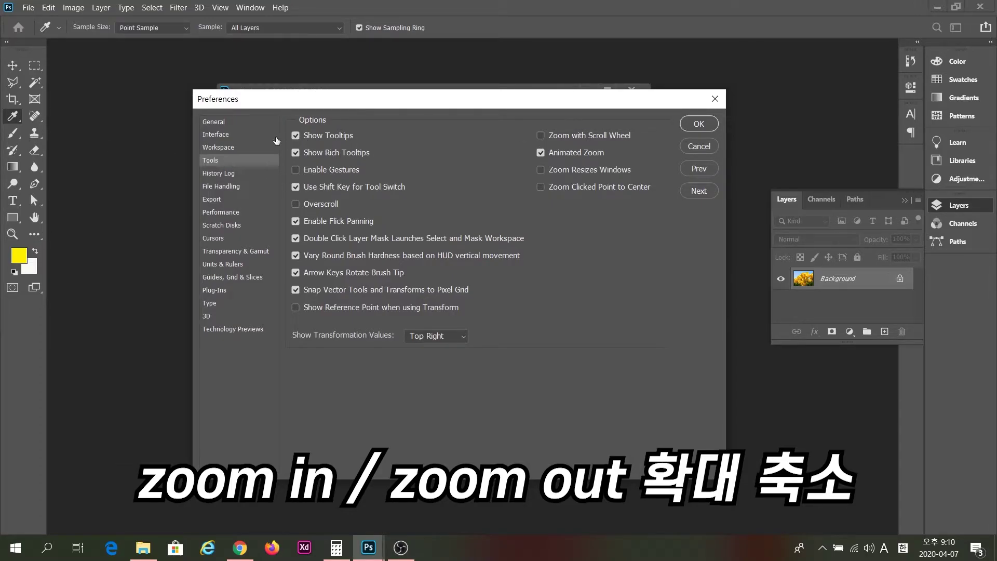
left_click(293, 138)
left_click(292, 138)
left_click(292, 138)
left_click(293, 138)
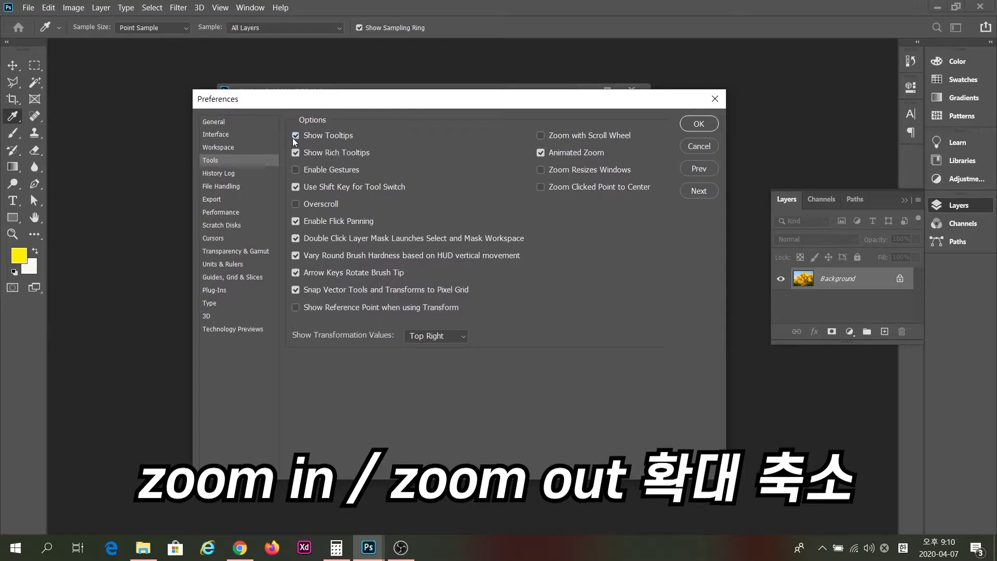
left_click(691, 126)
key("v")
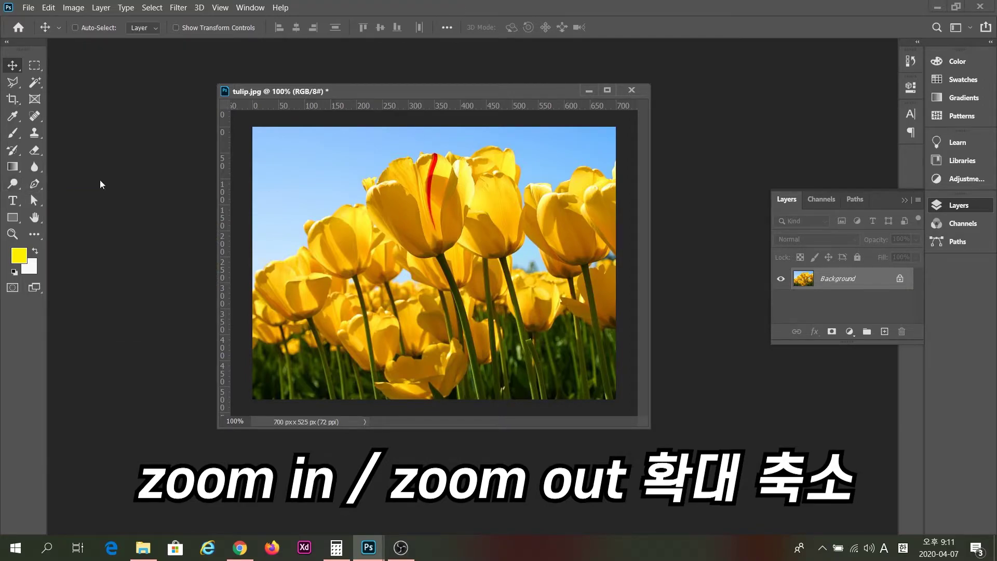
Step: With the Zoom tool, magnify the tulip image to 800% around the base of the flower right of the central tulip
left_click(12, 234)
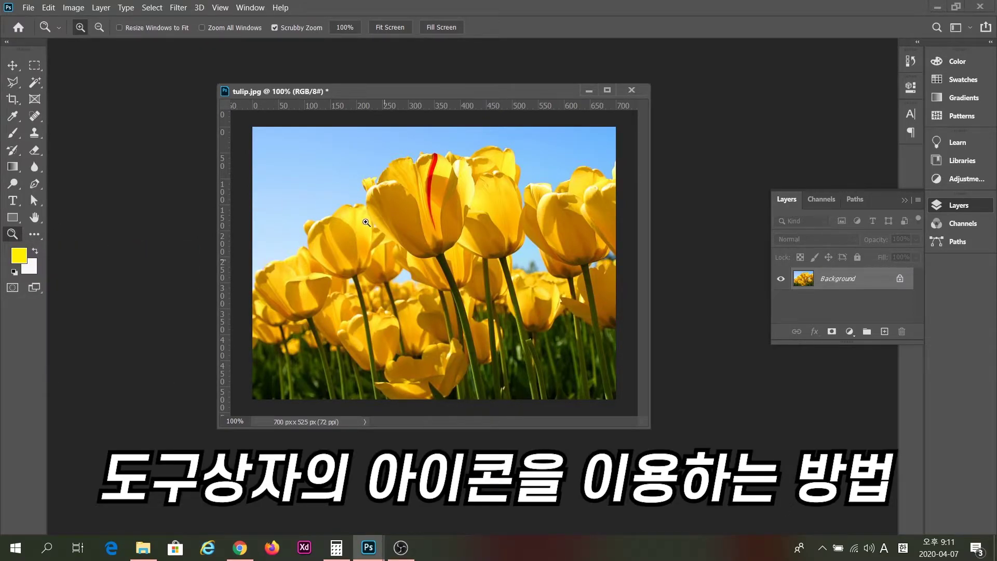
left_click(501, 257)
left_click(500, 257)
left_click(501, 257)
left_click(501, 257)
left_click(500, 257)
left_click(498, 257)
left_click(497, 257)
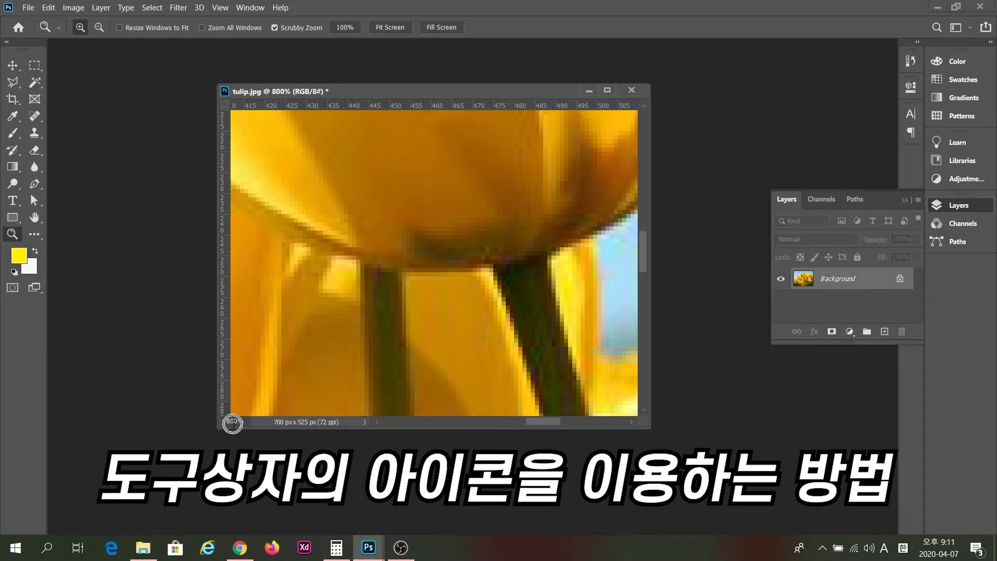
Step: Zoom the tulip image back out to 100% with the Zoom tool
key("alt")
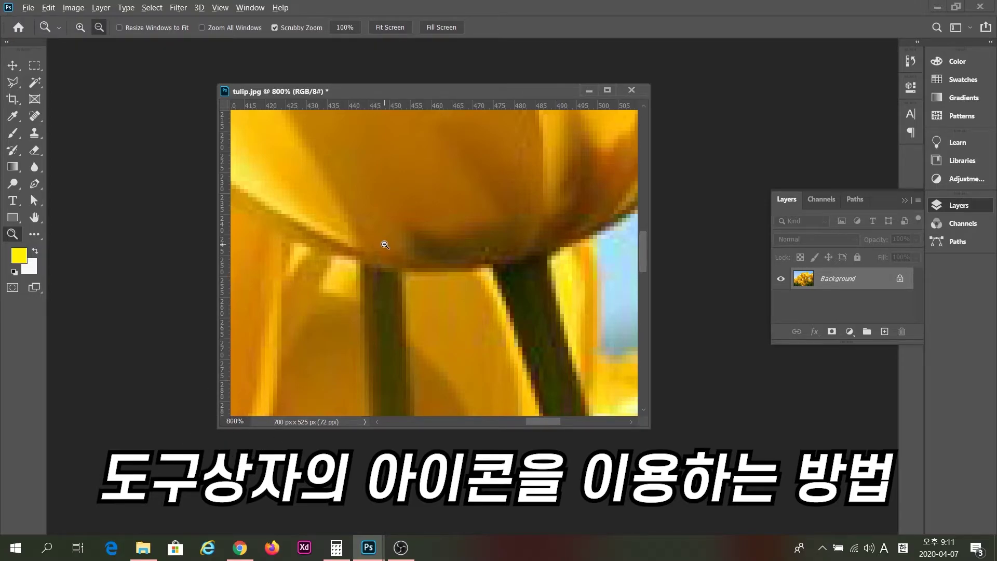
key("alt")
key("alt")
left_click(384, 244, "alt")
left_click(385, 244, "alt")
left_click(384, 244, "alt")
left_click(385, 244, "alt")
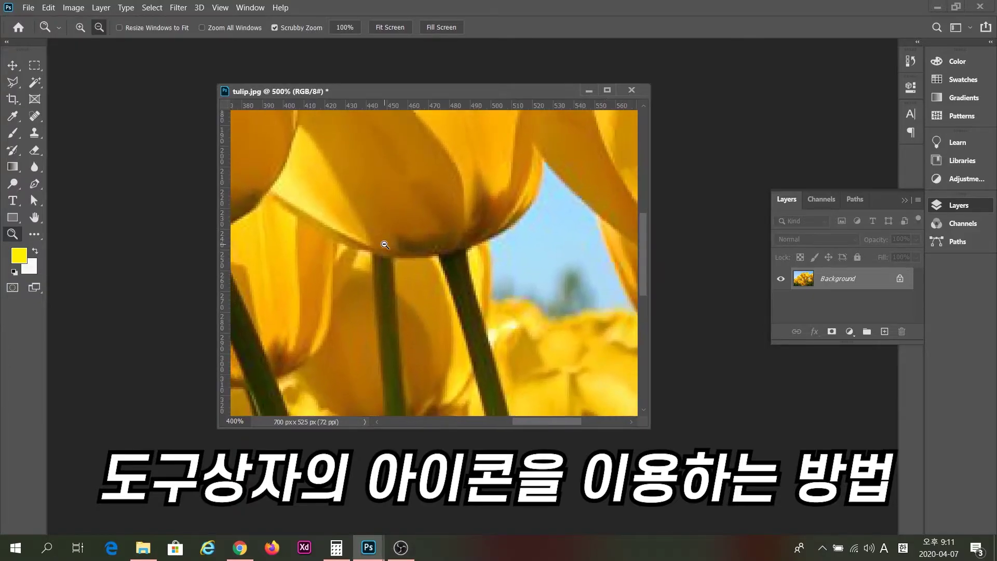
left_click(385, 244, "alt")
left_click(384, 244, "alt")
left_click(385, 245, "alt")
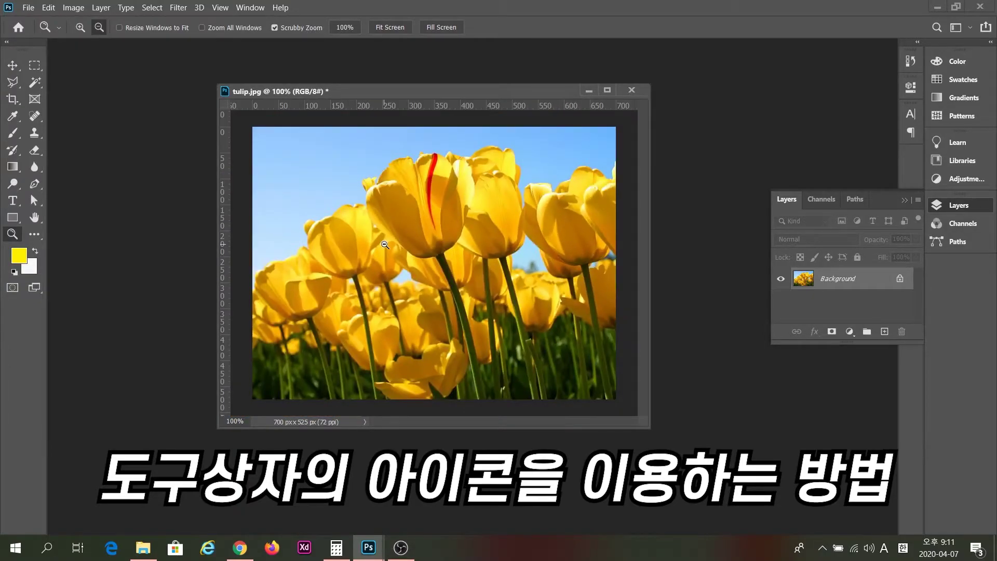
key("alt")
Step: Magnify the tulip image to 500% and pan with the Hand tool to the top of the tulip left of centre
left_click(384, 244)
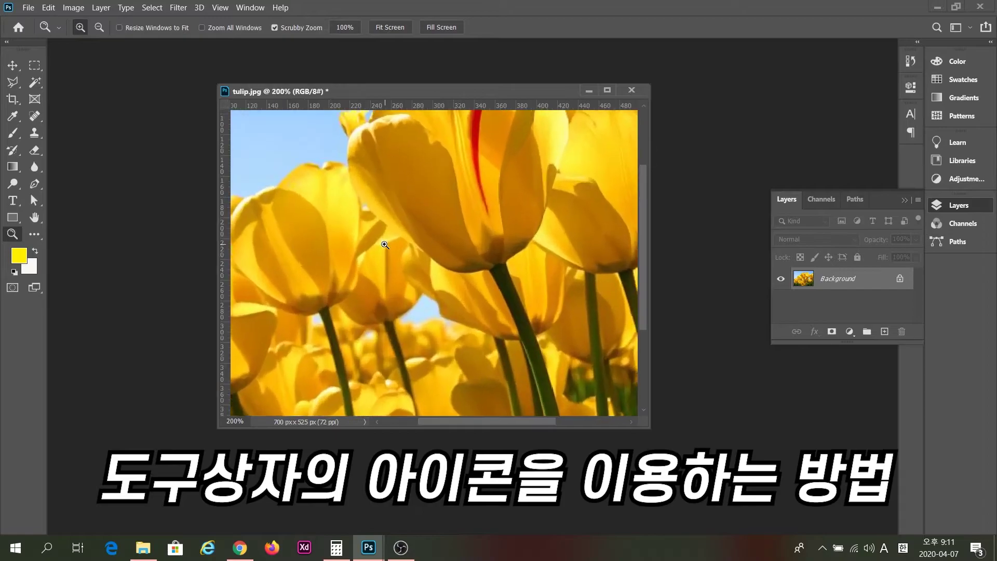
left_click(384, 244)
left_click(385, 245)
left_click(384, 244)
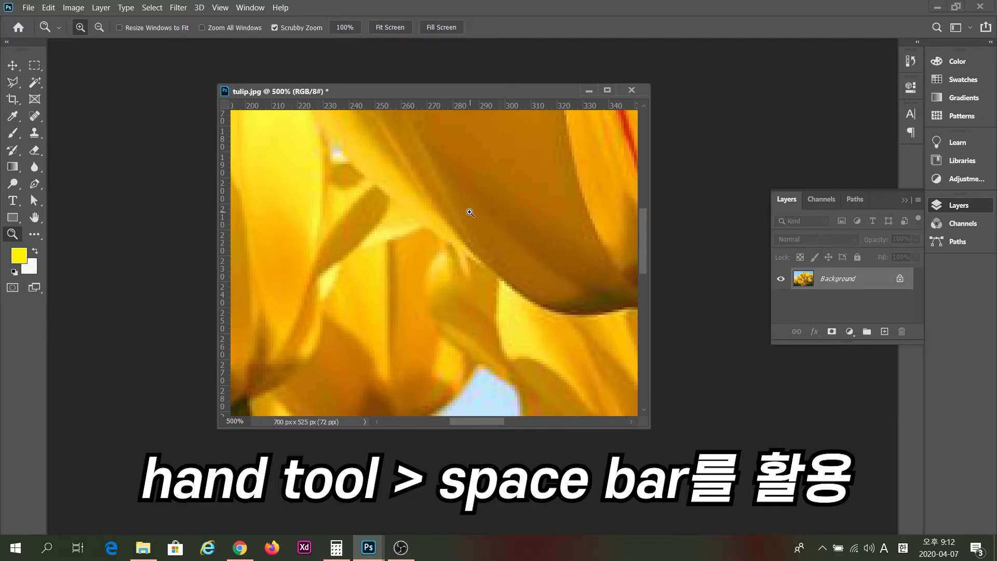
left_click_drag(412, 178, 500, 292)
left_click_drag(275, 142, 484, 267)
left_click_drag(338, 230, 416, 312)
left_click_drag(433, 265, 407, 260)
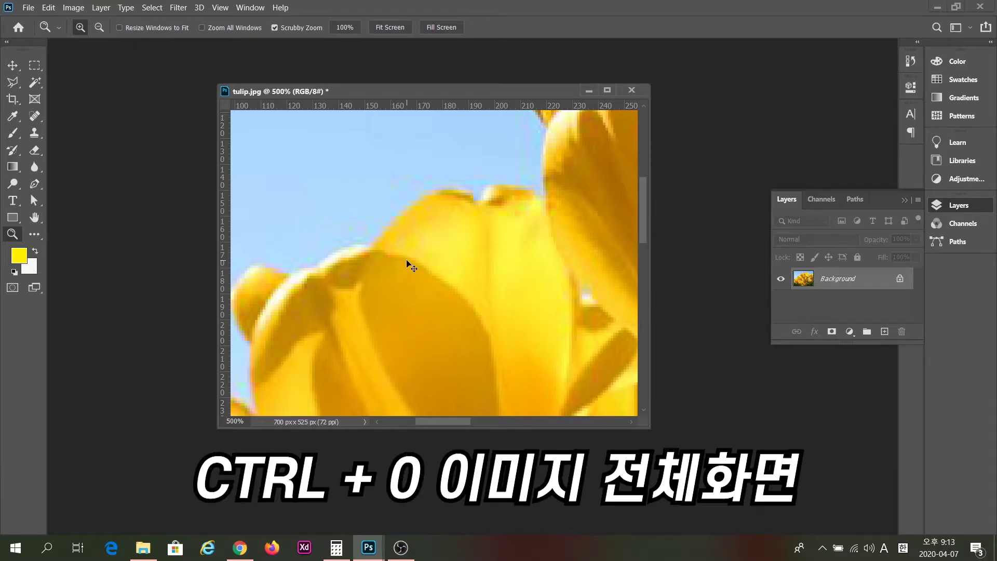
Step: Fit the whole tulip image on screen, then collapse the Layers panel and shift the image window toward the toolbox
key("ctrl+0")
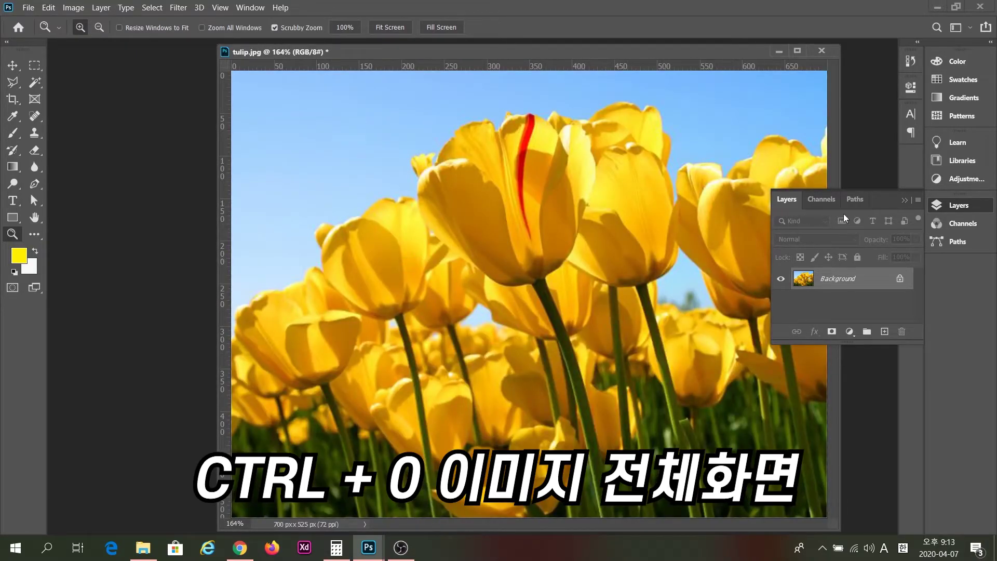
left_click(905, 201)
left_click_drag(492, 60, 433, 61)
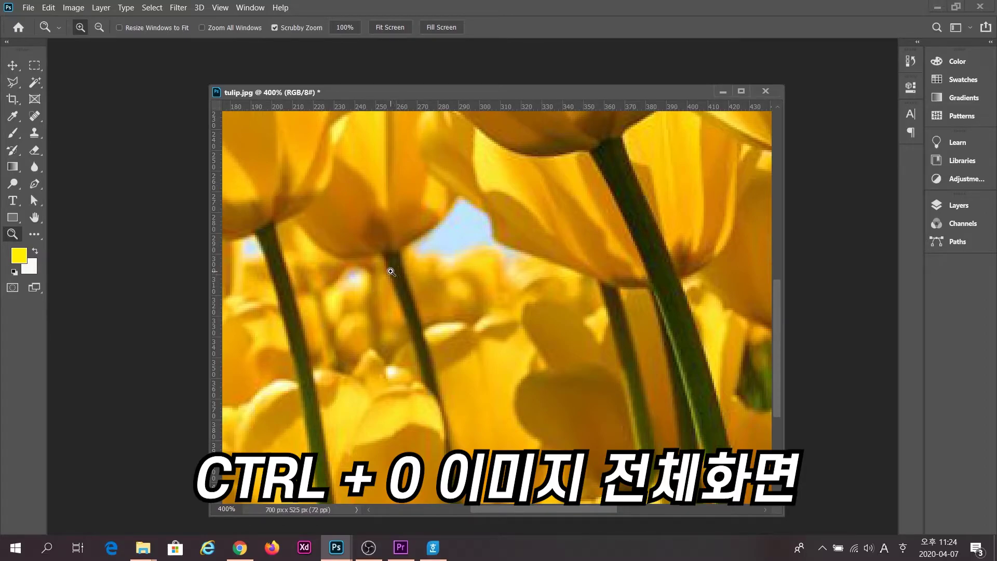
Step: Reset the tulip image to 100% magnification, then zoom in near the central tulip and back out to 100%
double_click(11, 235)
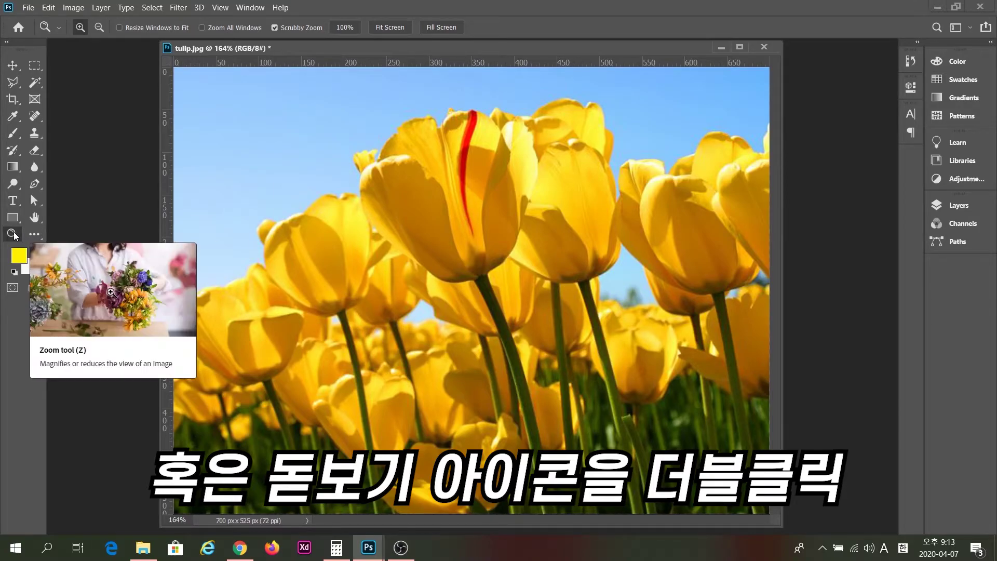
left_click(430, 261)
left_click(429, 262)
left_click(430, 262)
left_click(429, 262, "alt")
left_click(430, 263, "alt")
left_click(429, 262, "alt")
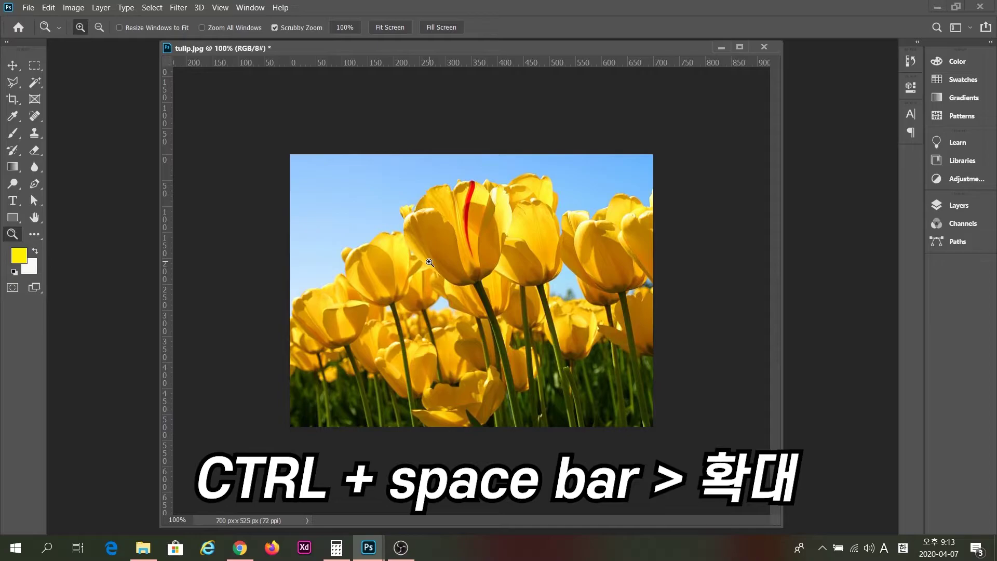
Step: Zoom in on the central tulip's petal to 400%, then zoom out to 66.7%
left_click(429, 262)
left_click(429, 263)
left_click(430, 263)
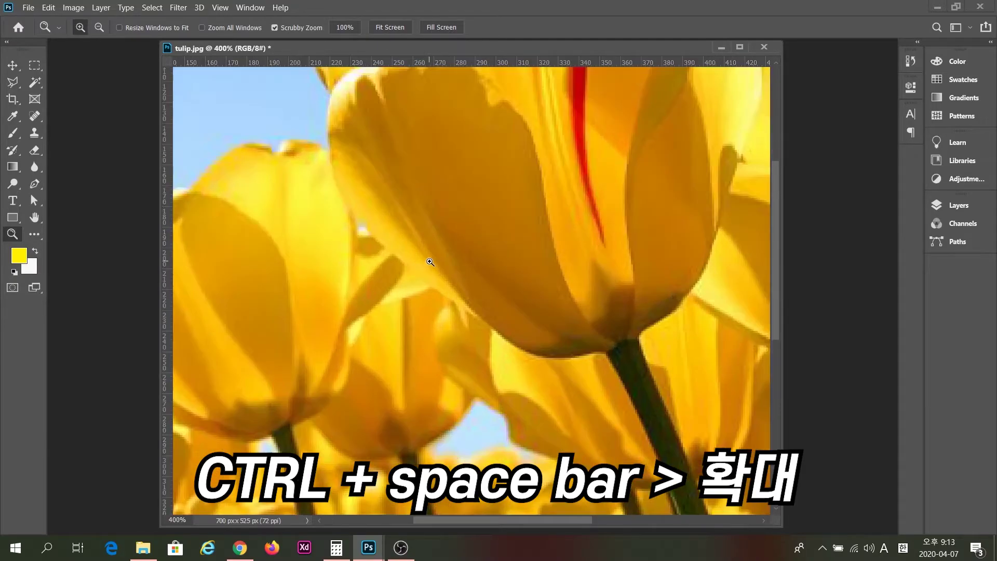
left_click(442, 263, "alt")
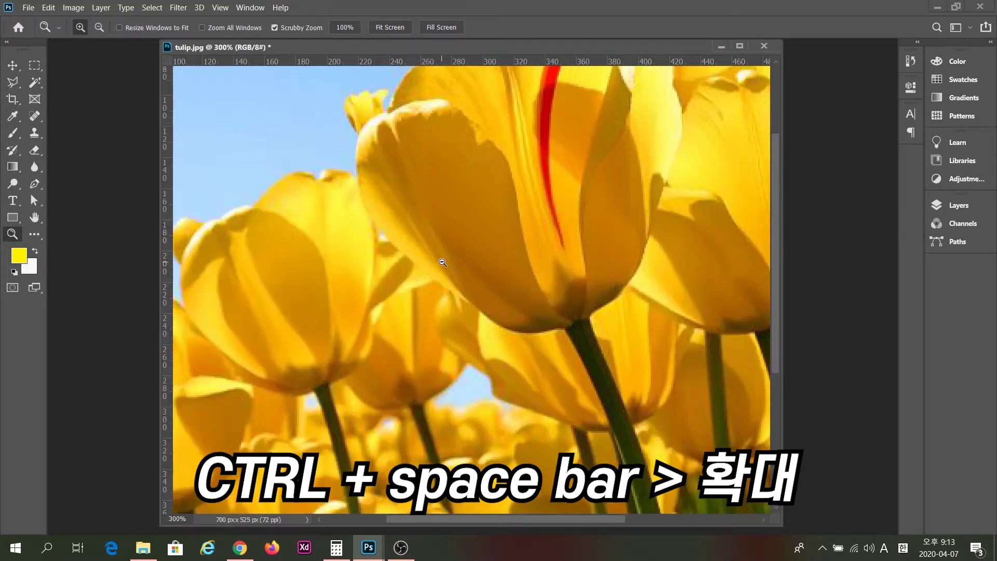
left_click(443, 263, "alt")
left_click(443, 263, "alt")
left_click(443, 263, "alt")
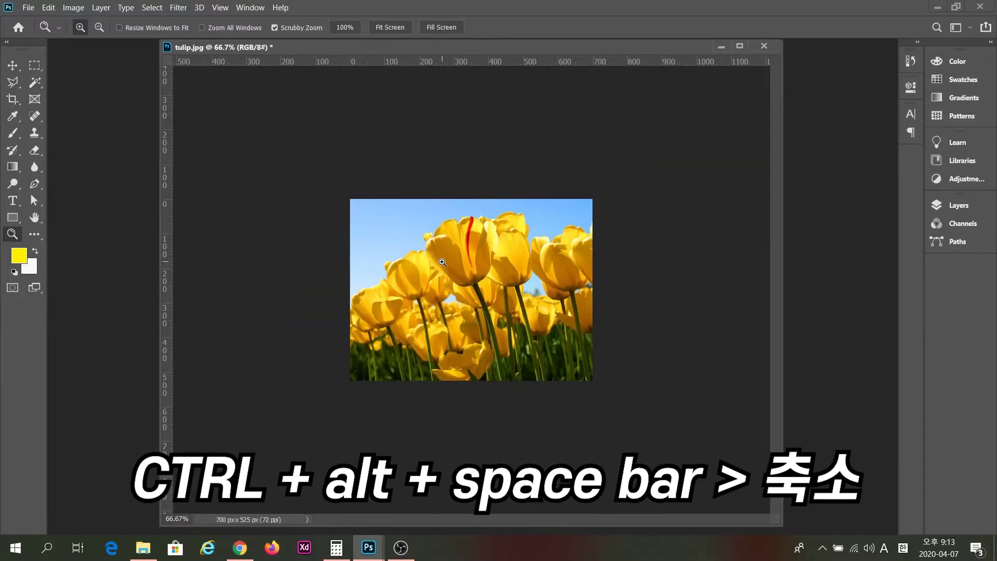
Step: Repeat the zoom on the central tulip, magnifying to 400% and reducing the view again in several increments
left_click(442, 263)
left_click(443, 263)
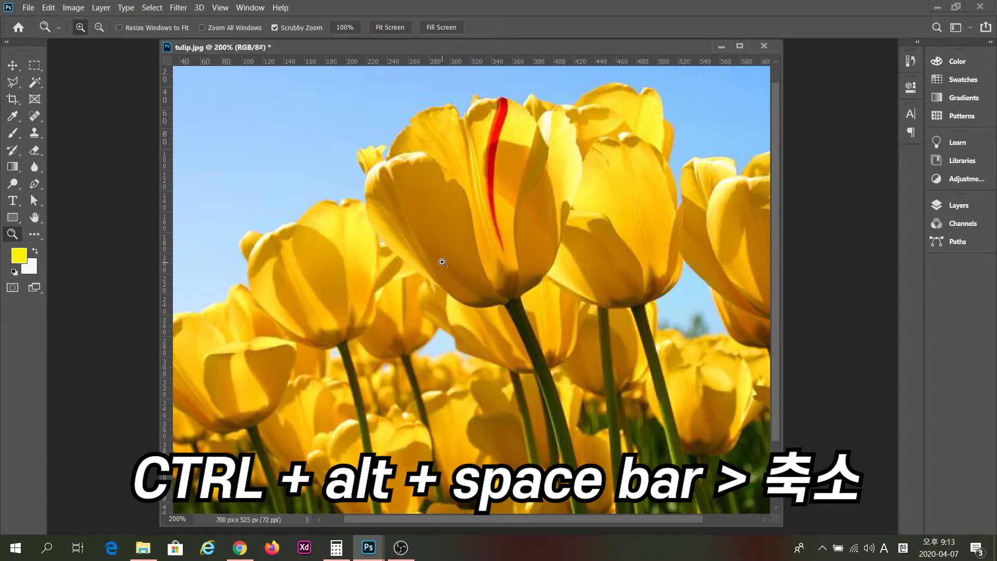
left_click(443, 263)
left_click(443, 263)
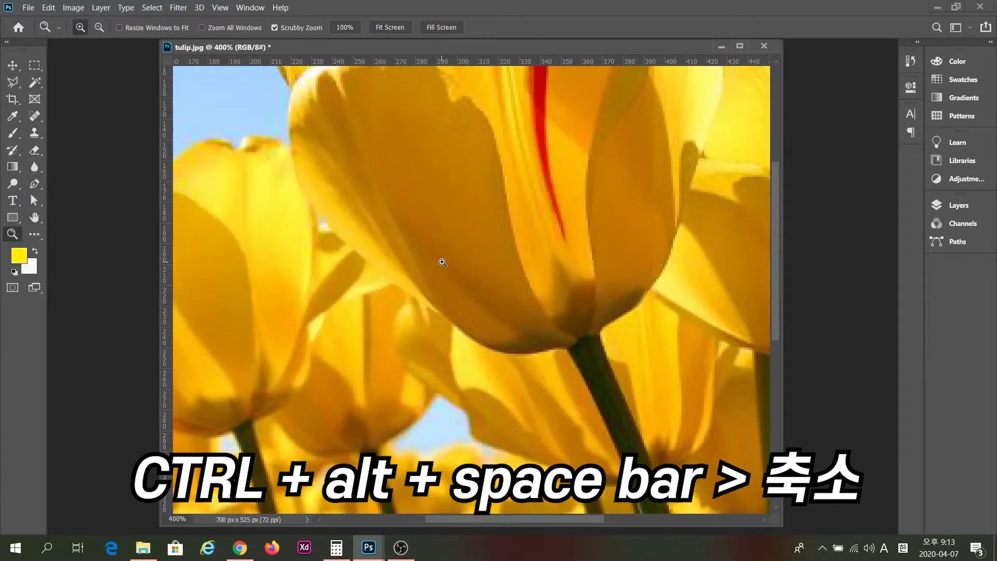
left_click(443, 263, "alt")
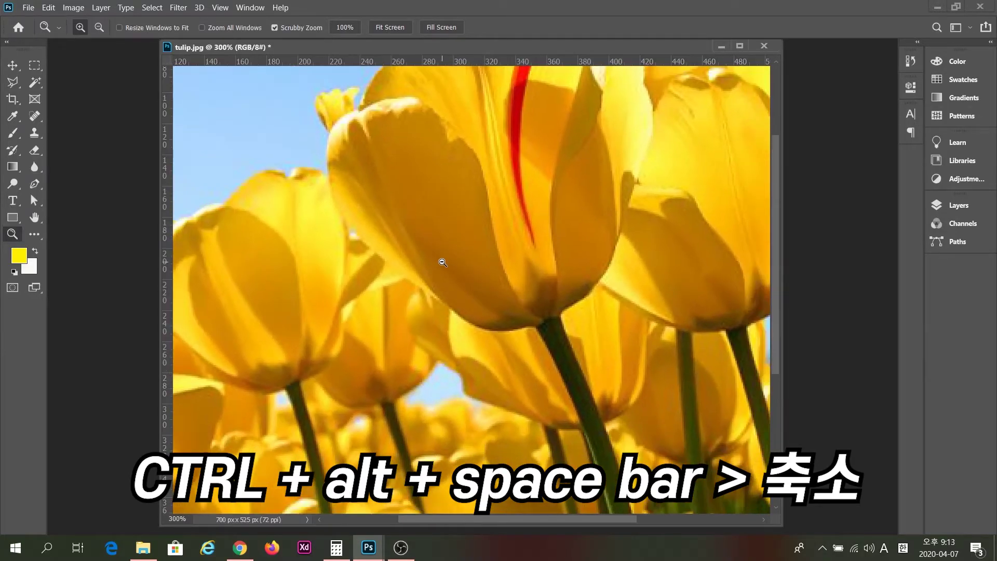
left_click(443, 262, "alt")
left_click(443, 262, "alt")
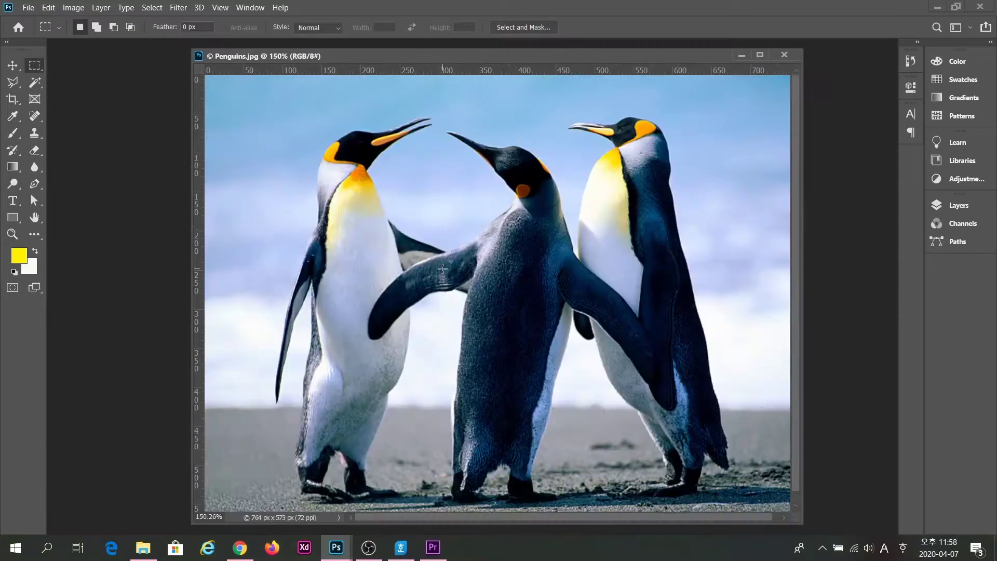
Step: In Penguins.jpg, magnify the middle penguin's outstretched wing to 1600%, then fit the whole image on screen
left_click_drag(445, 265, 445, 265)
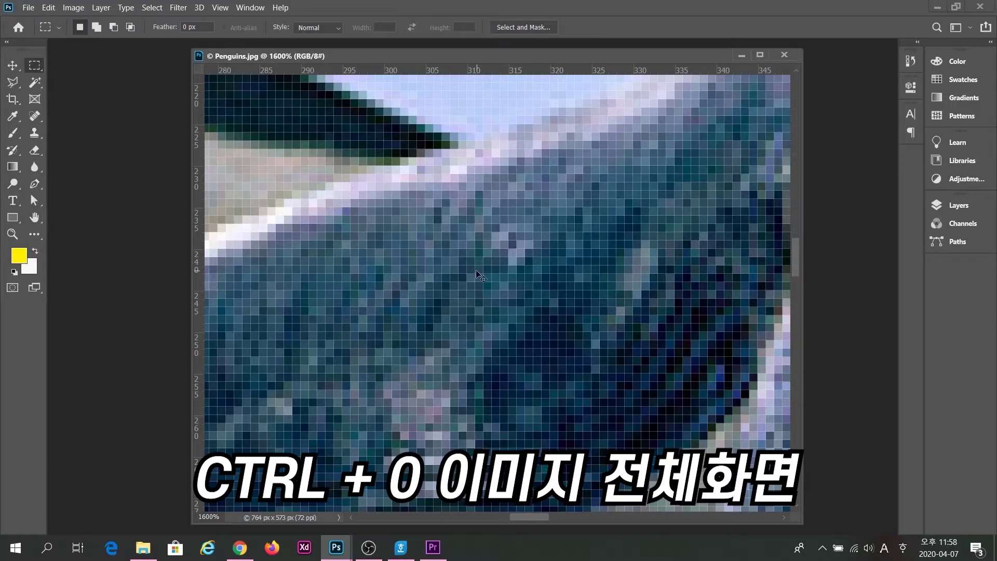
key("ctrl+0")
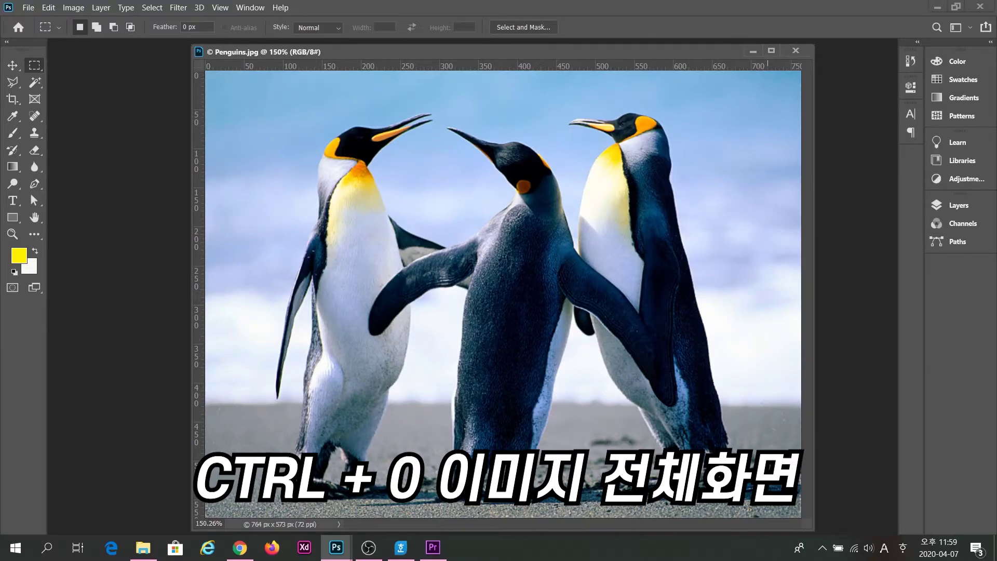
Step: Show Penguins.jpg at 100%, shrink its floating window around the image and move it toward the middle of the workspace
key("ctrl+1")
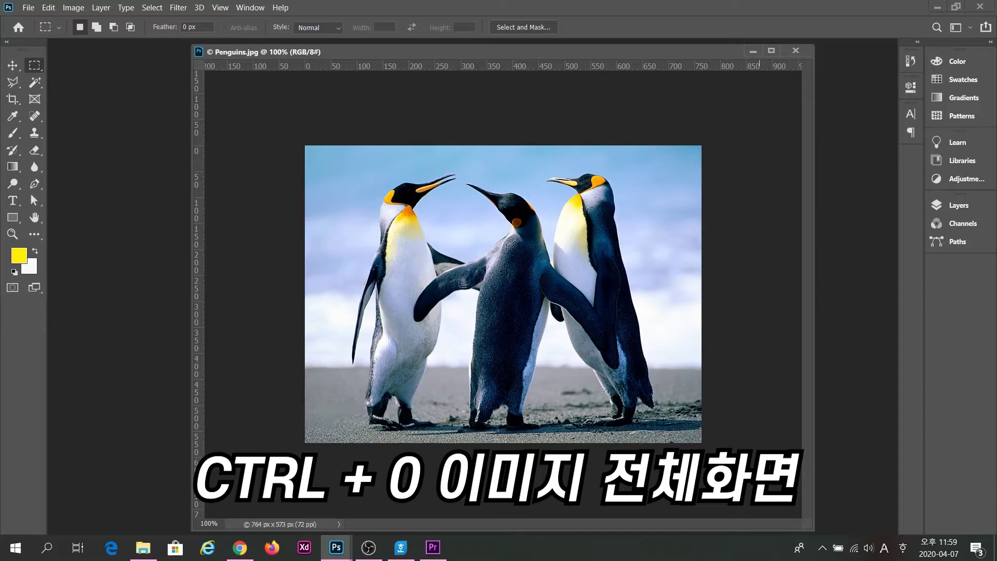
left_click_drag(814, 530, 646, 406)
left_click_drag(355, 52, 407, 98)
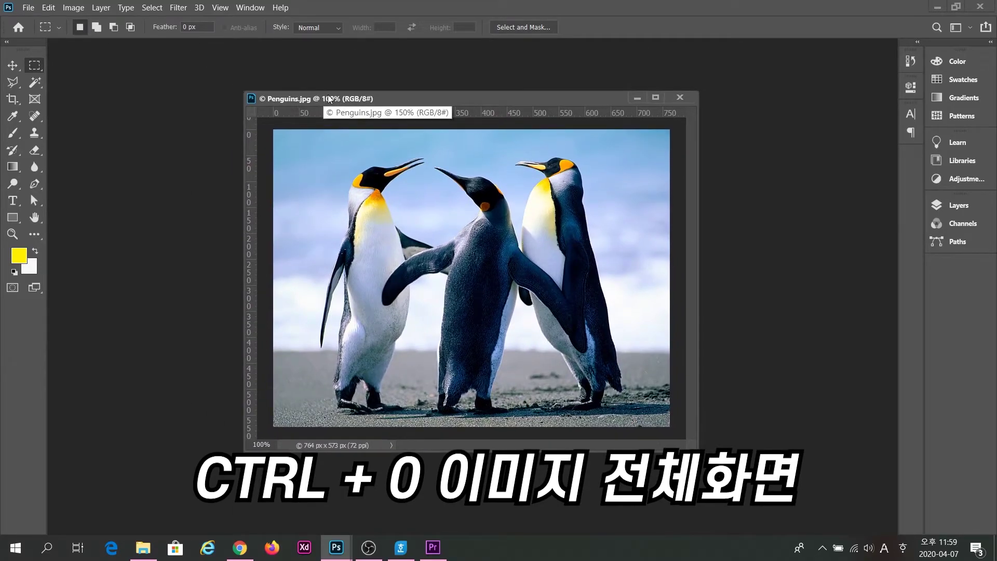
left_click(329, 98)
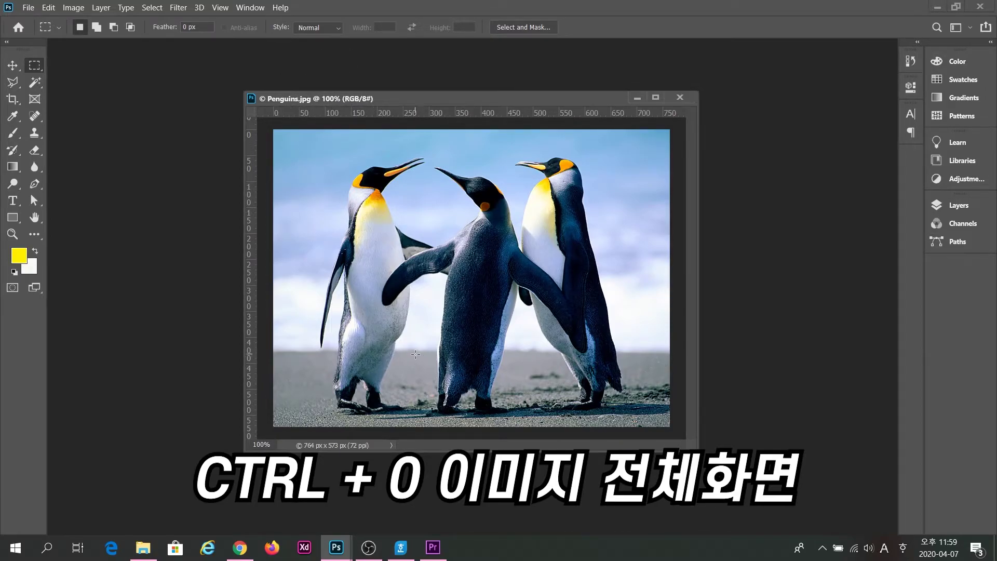
Step: In Penguins.jpg, magnify the area beneath the middle penguin's outstretched wing to 800%, then fit the whole image on screen
left_click(432, 282)
left_click(432, 282)
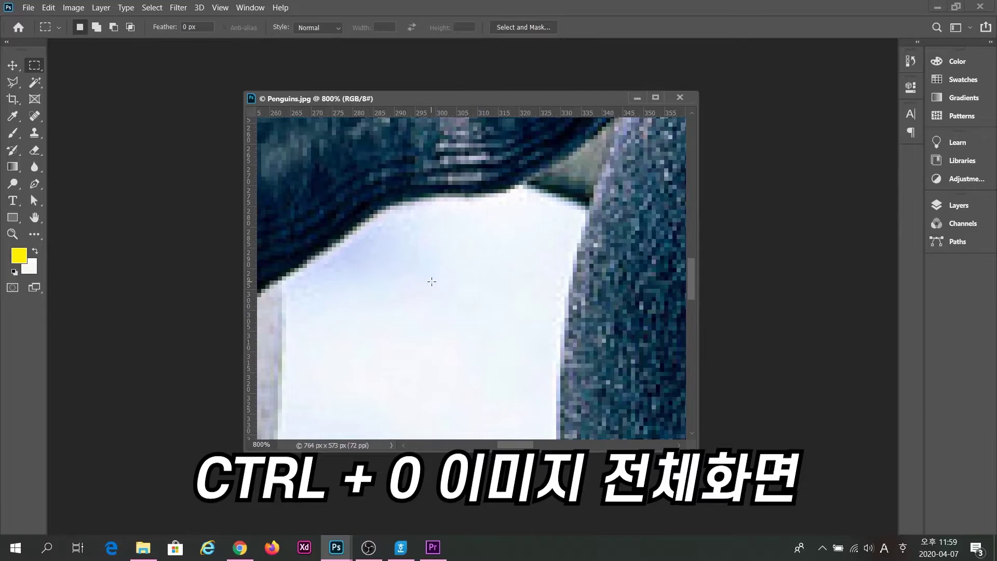
key("ctrl+0")
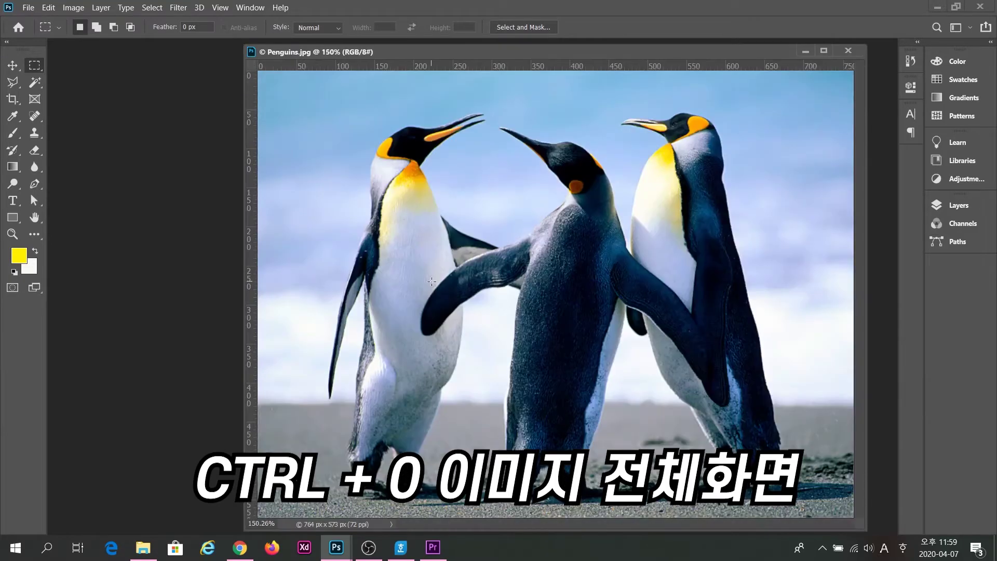
Step: Reposition the floating Penguins.jpg window, widen it slightly, and fit the image on screen again
left_click_drag(363, 53, 291, 53)
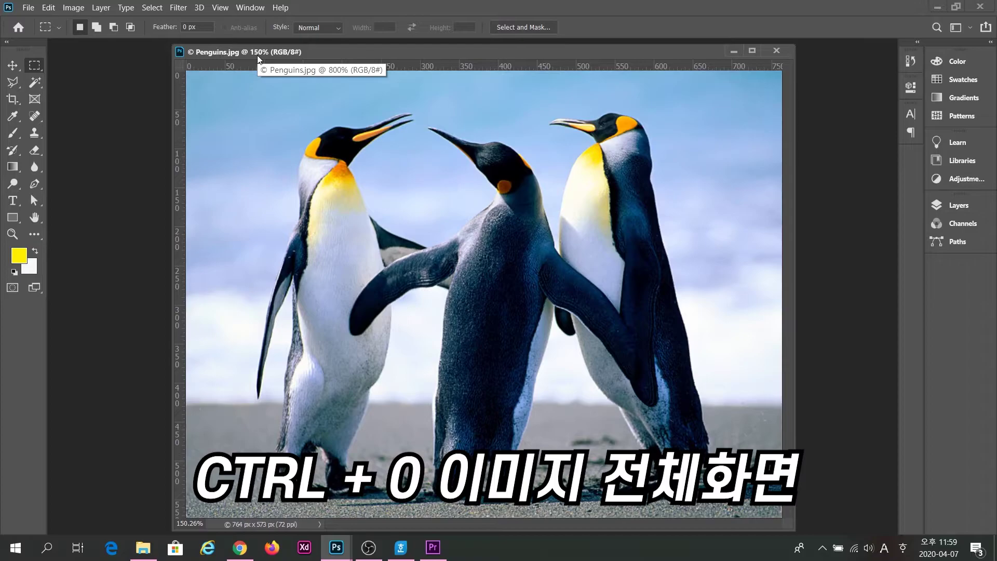
left_click_drag(305, 48, 302, 52)
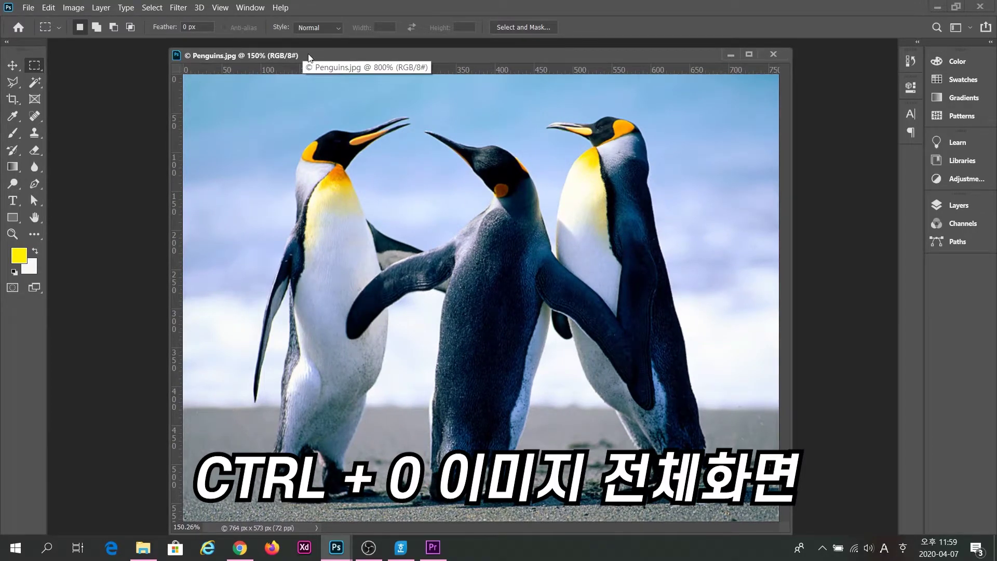
left_click_drag(162, 52, 154, 53)
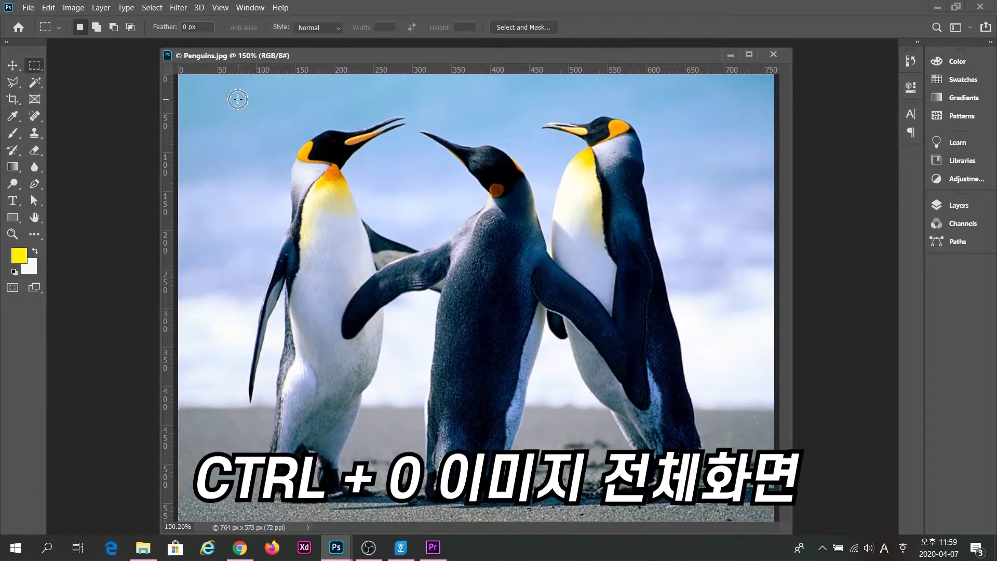
key("ctrl+0")
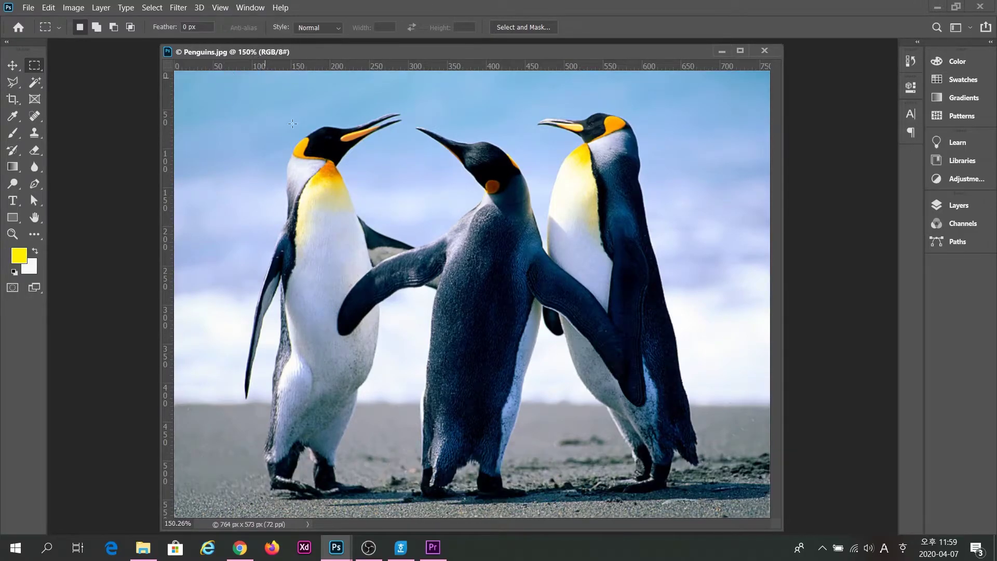
Step: Magnify the leftmost penguin's head to 700%, then return Penguins.jpg to 100% and shrink its window around the image
left_click(341, 208, "ctrl")
scroll(518, 391, "down", 3)
scroll(476, 276, "up", 5)
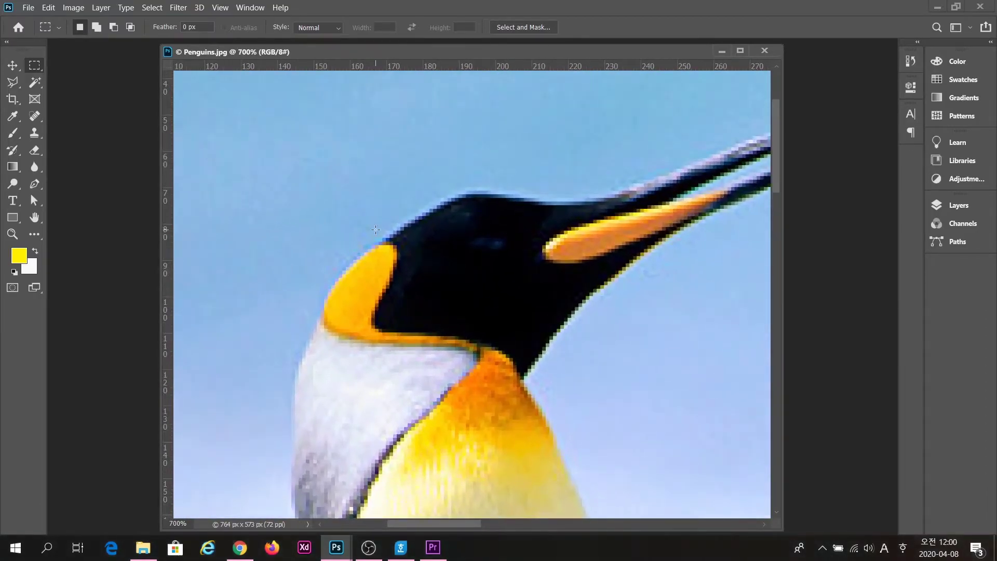
key("ctrl+1")
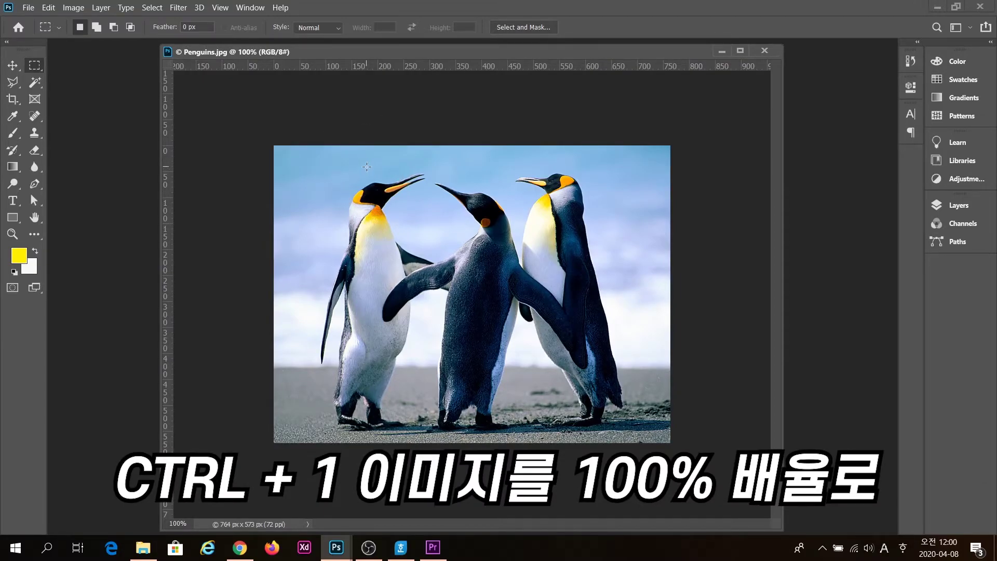
left_click_drag(778, 530, 670, 442)
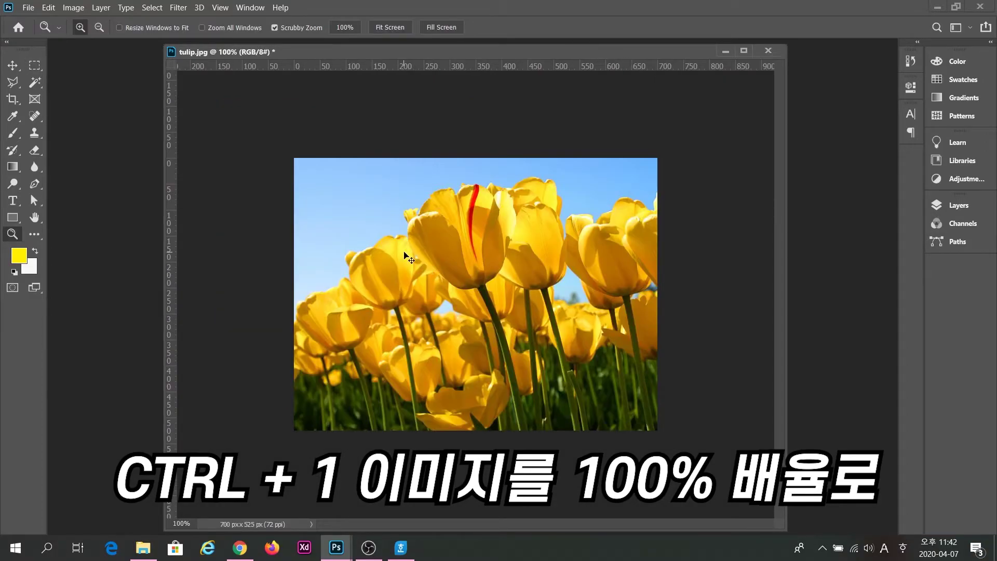
Step: In tulip.jpg, magnify the upper edge of the central tulip's outer petal to 700%
left_click(418, 240)
left_click(406, 208)
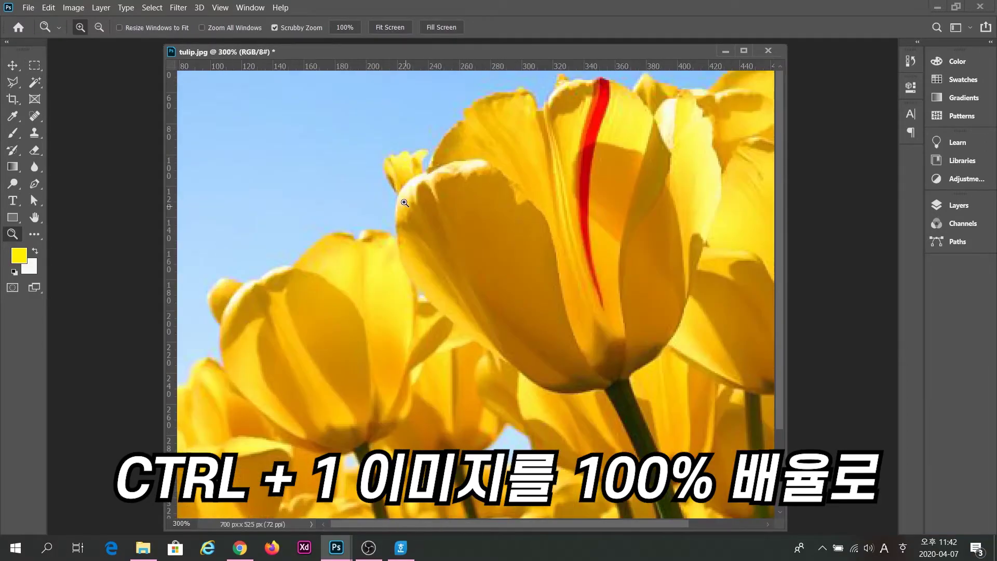
left_click(408, 200)
left_click(420, 174)
left_click(446, 160)
left_click(448, 163)
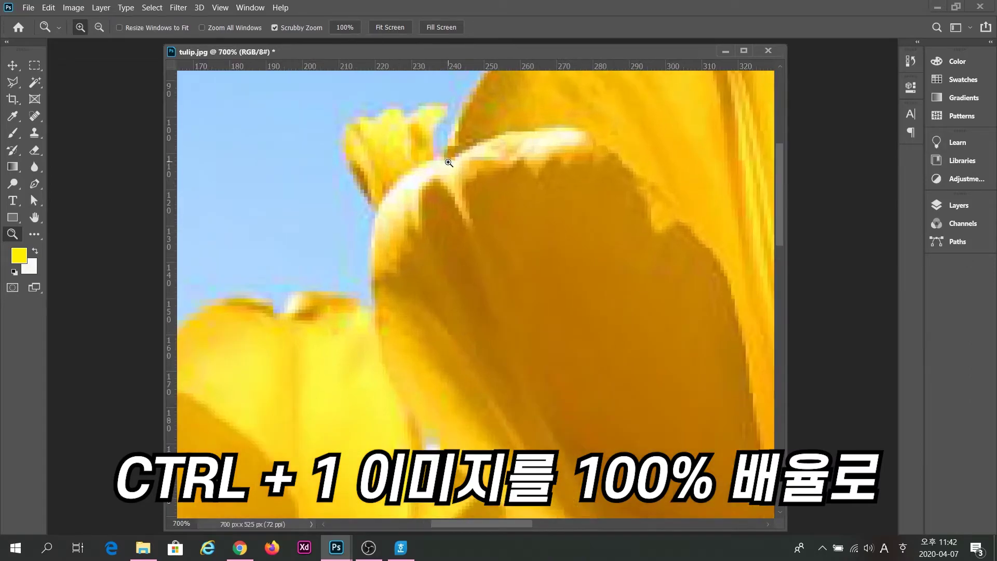
Step: Magnify the central tulip's petal edge against the sky to 12800% to examine its individual pixels
scroll(506, 225, "up", 3)
left_click(506, 226)
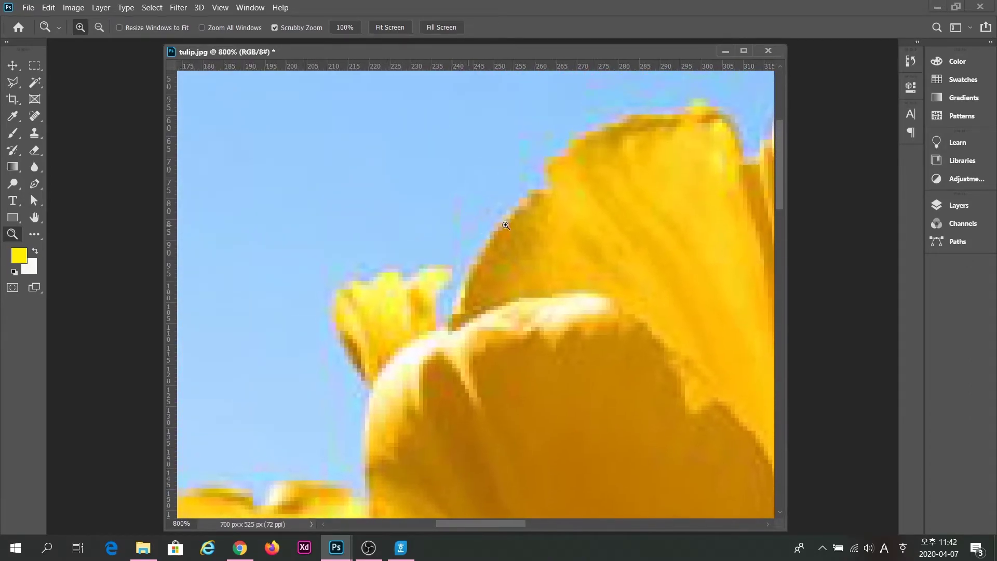
left_click(506, 226)
left_click(491, 223)
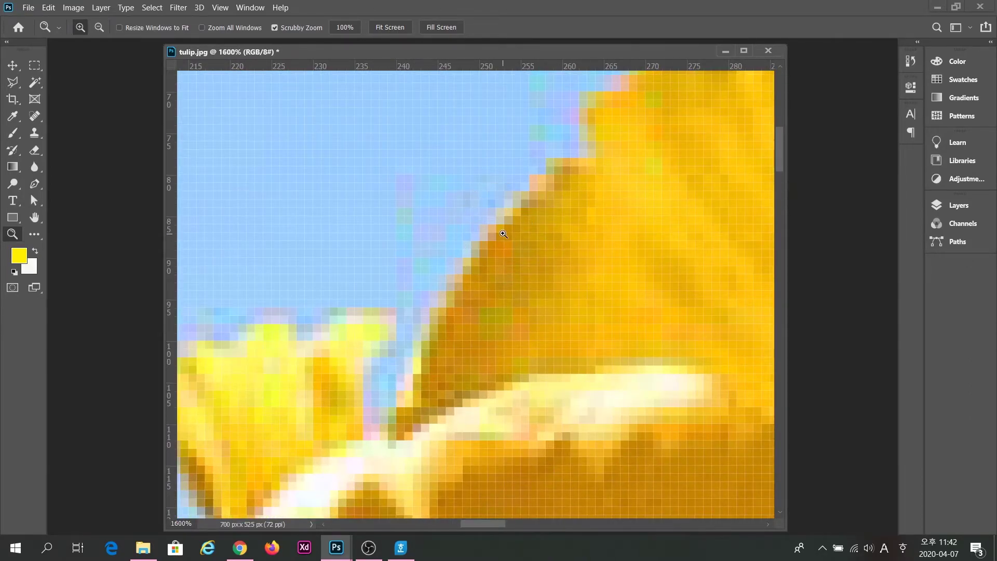
left_click_drag(492, 220, 504, 224)
left_click(504, 225)
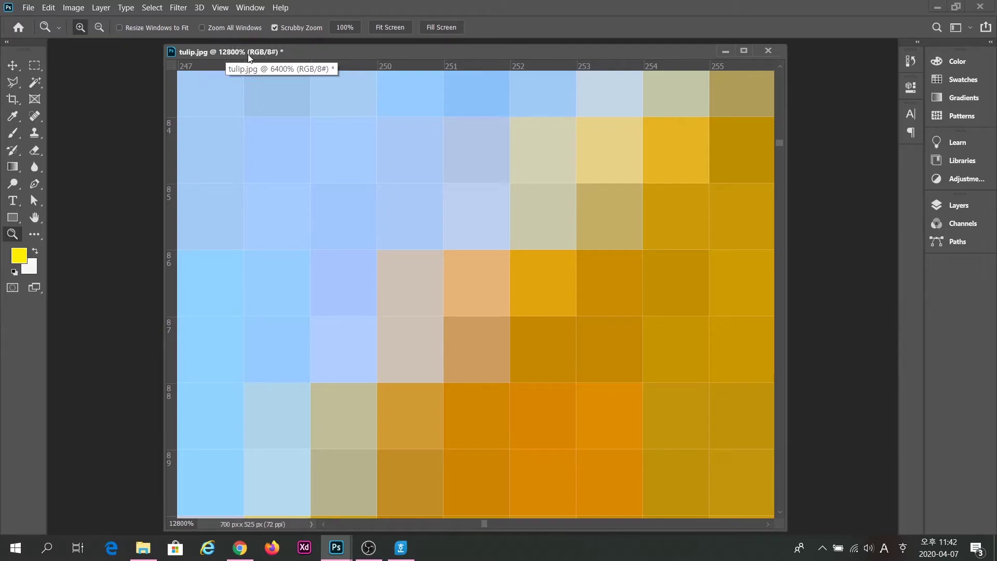
left_click(472, 252)
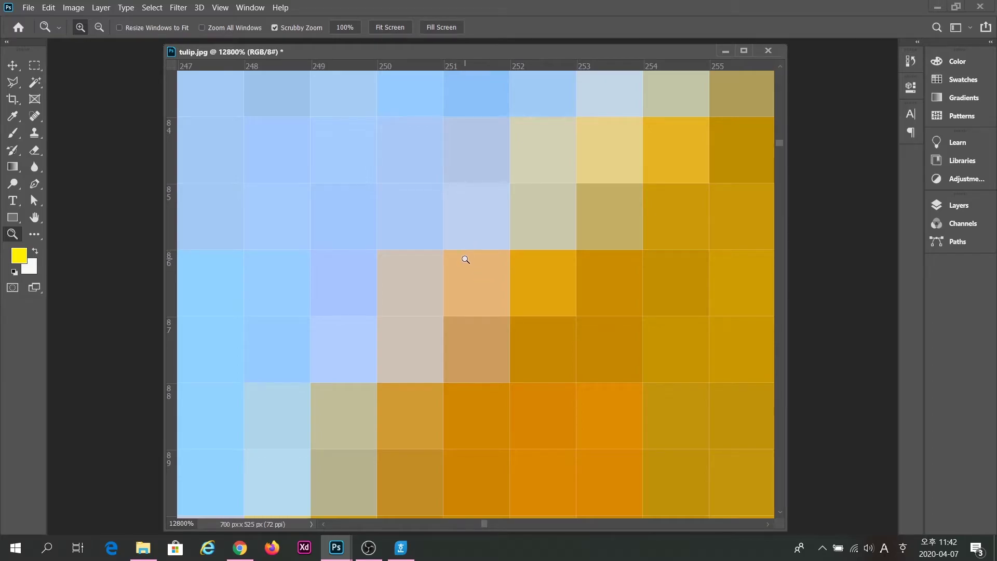
Step: Fit tulip.jpg on screen, then magnify the petal edge to 12800% again to inspect the square pixels
key("ctrl+0")
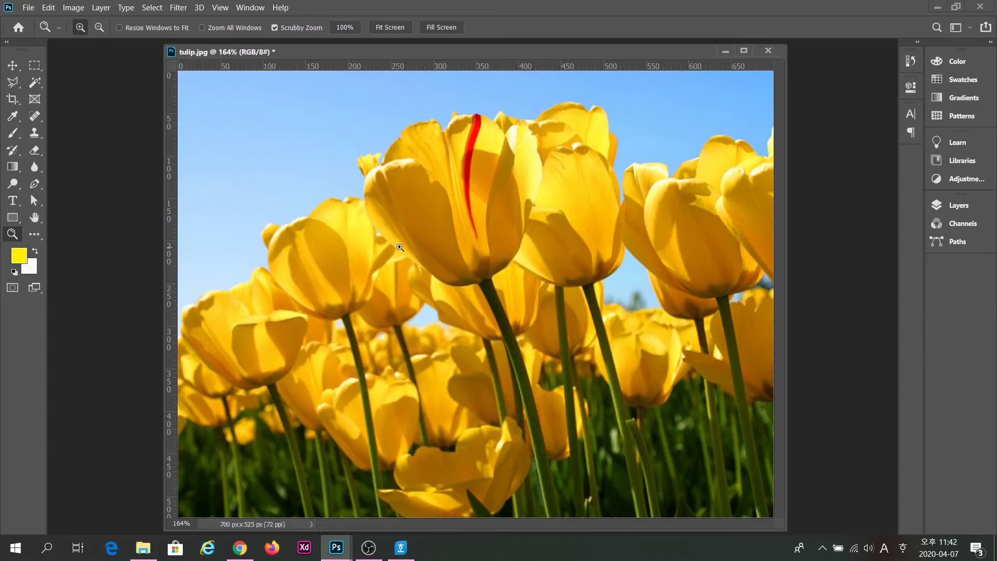
left_click_drag(385, 143, 400, 158)
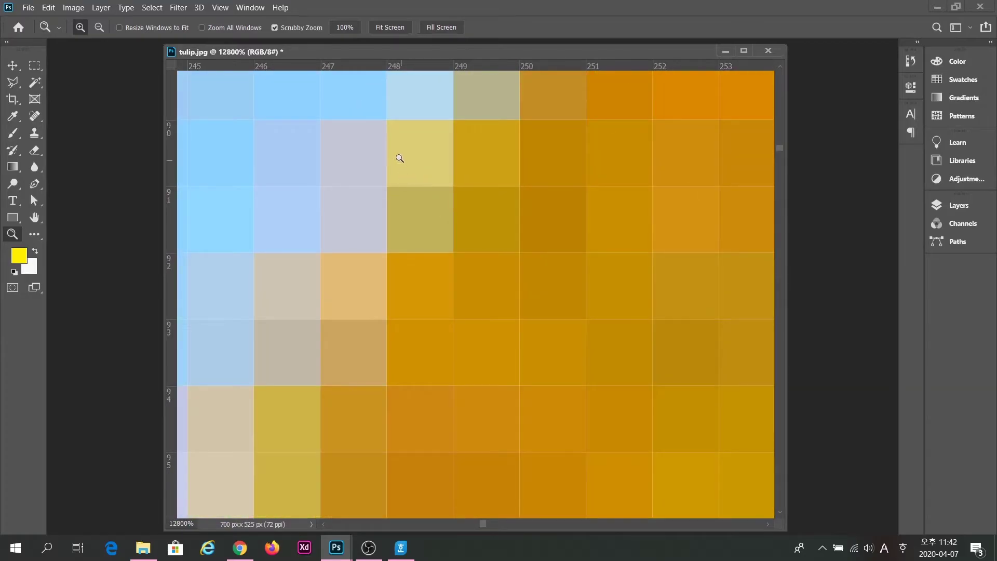
left_click(396, 149)
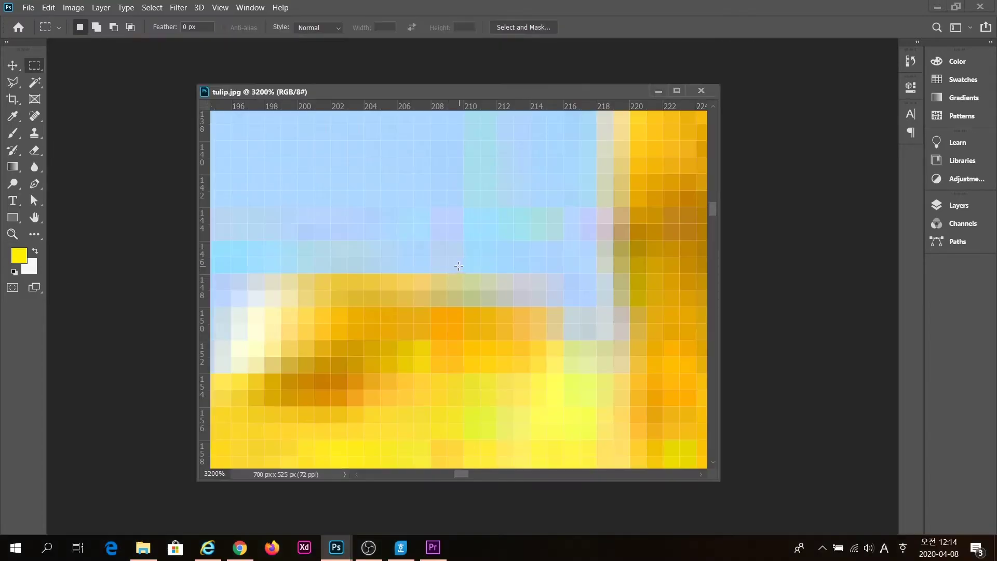
left_click(459, 265)
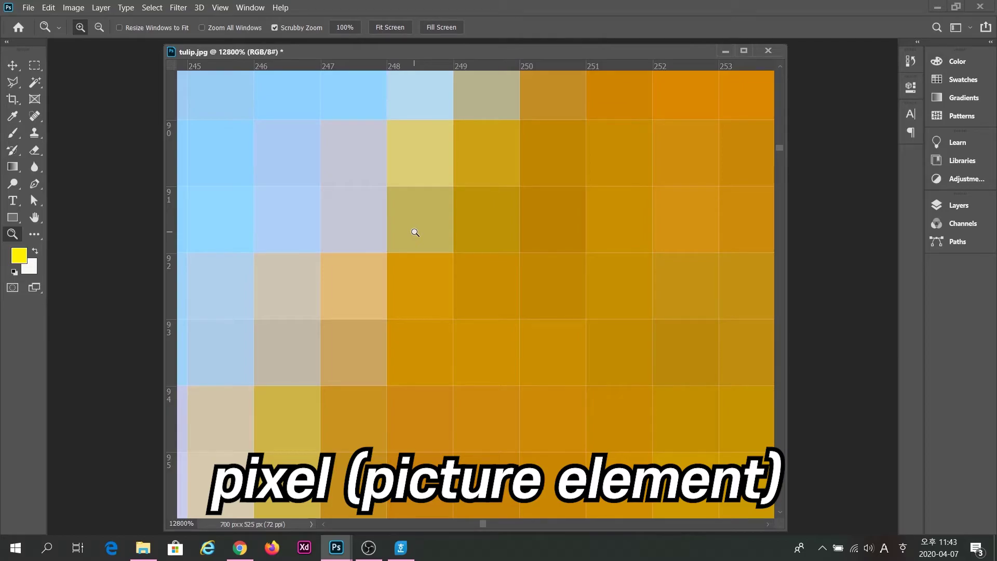
Step: Zoom tulip.jpg out from the pixel level in several increments, then fit the whole image on screen
key("ctrl+minus")
key("ctrl+minus")
key("ctrl+minus")
key("ctrl+minus")
key("ctrl+minus")
key("ctrl+minus")
key("ctrl+minus")
key("ctrl+minus")
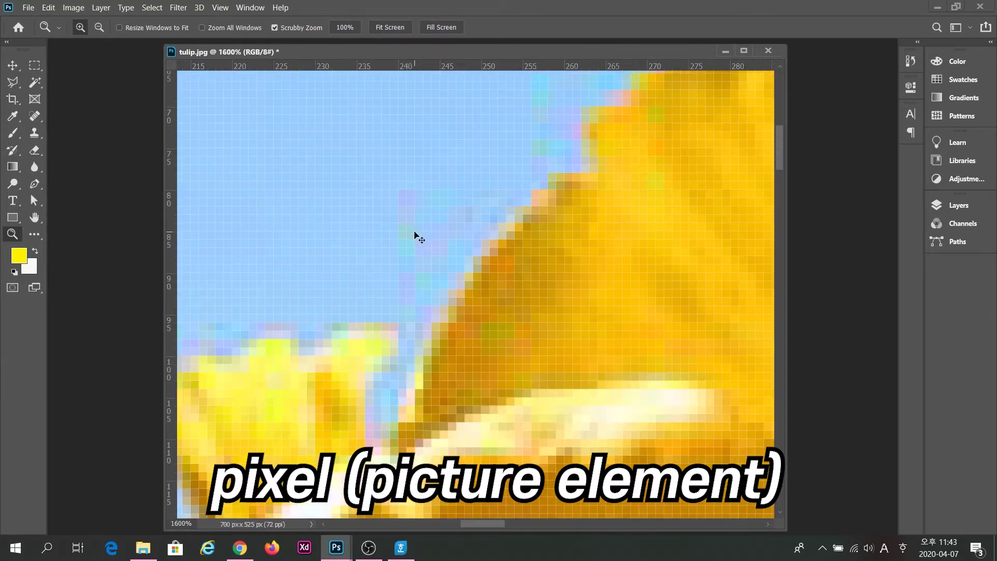
key("ctrl+0")
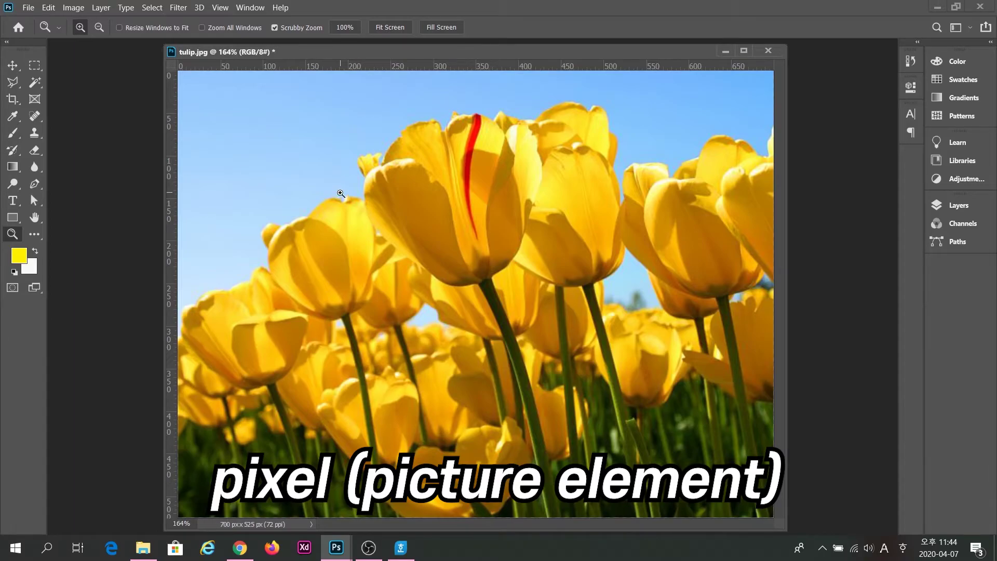
Step: Open the New Document settings, view the available width units, and close them without creating a document
left_click(28, 7)
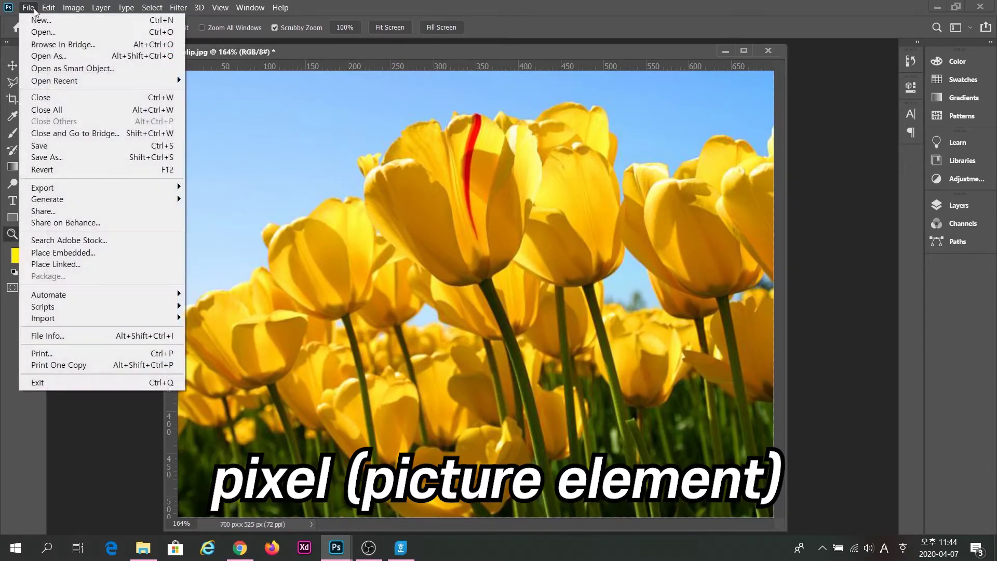
key("Escape")
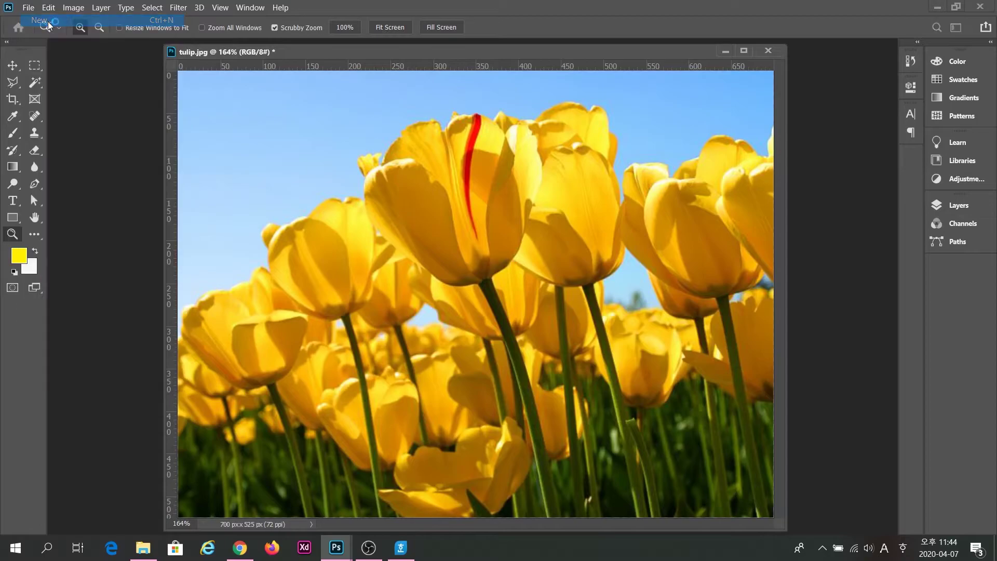
key("ctrl+n")
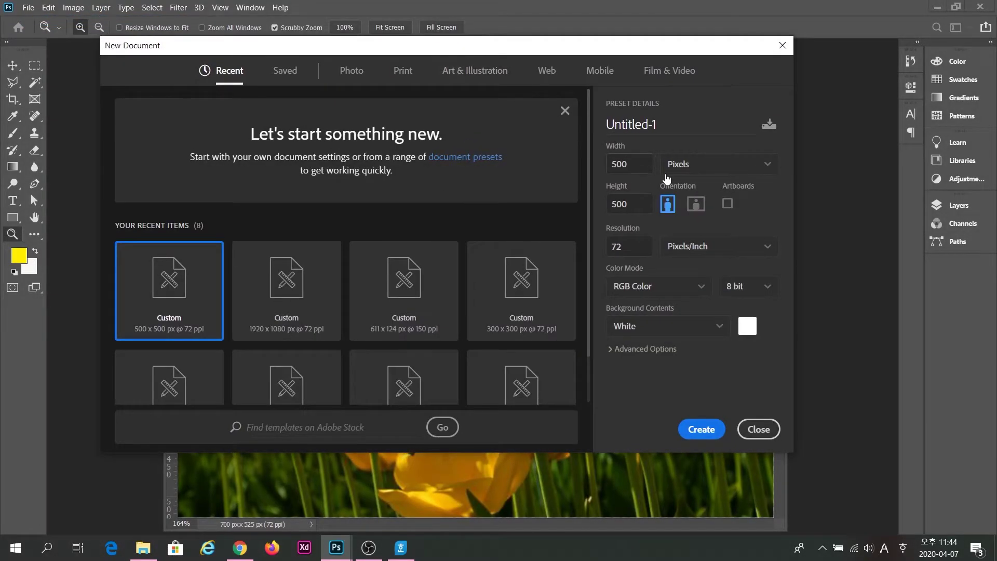
left_click(696, 171)
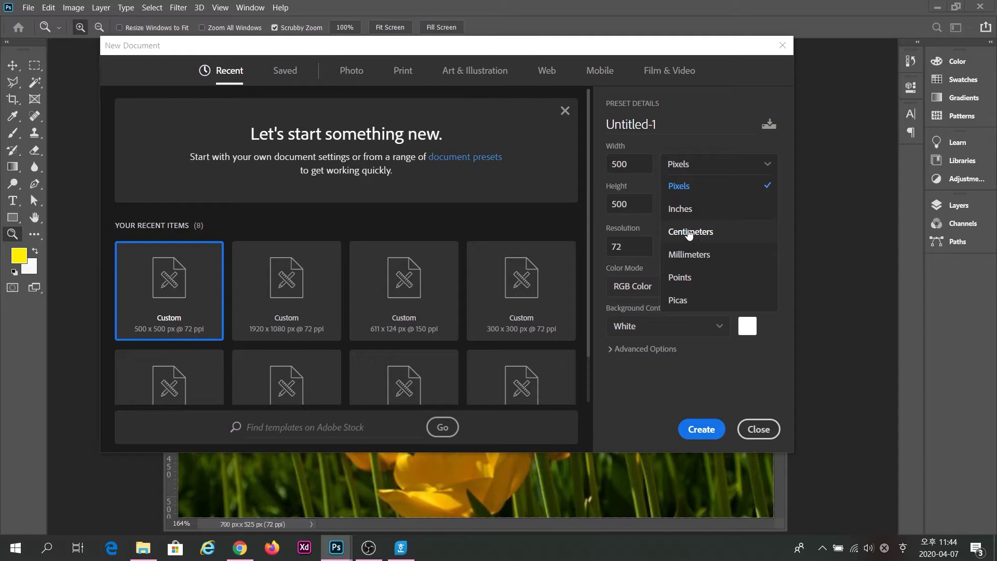
left_click(646, 172)
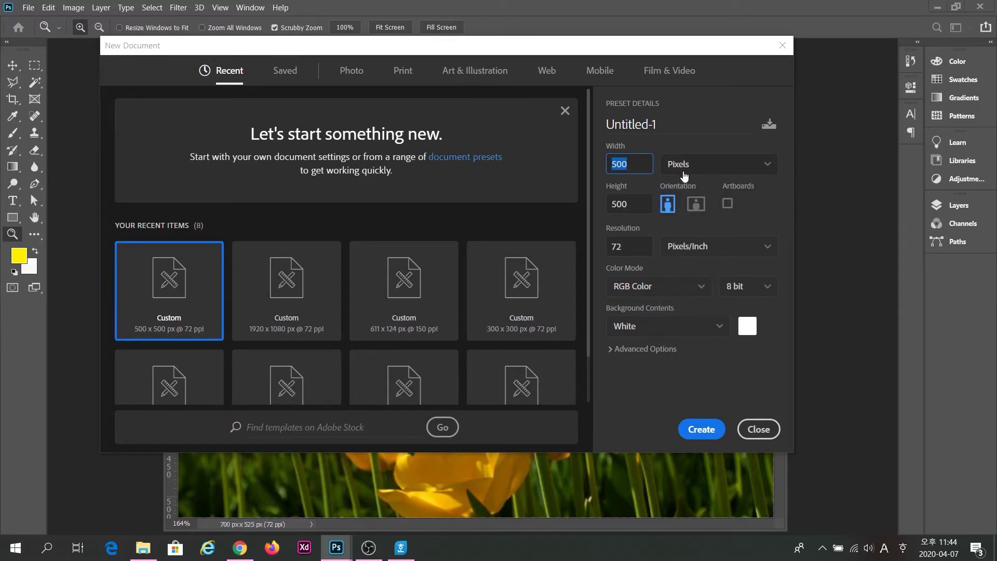
left_click(758, 429)
Step: Shift the floating tulip.jpg window slightly and check the image's pixel dimensions in its document information
left_click_drag(361, 56, 375, 52)
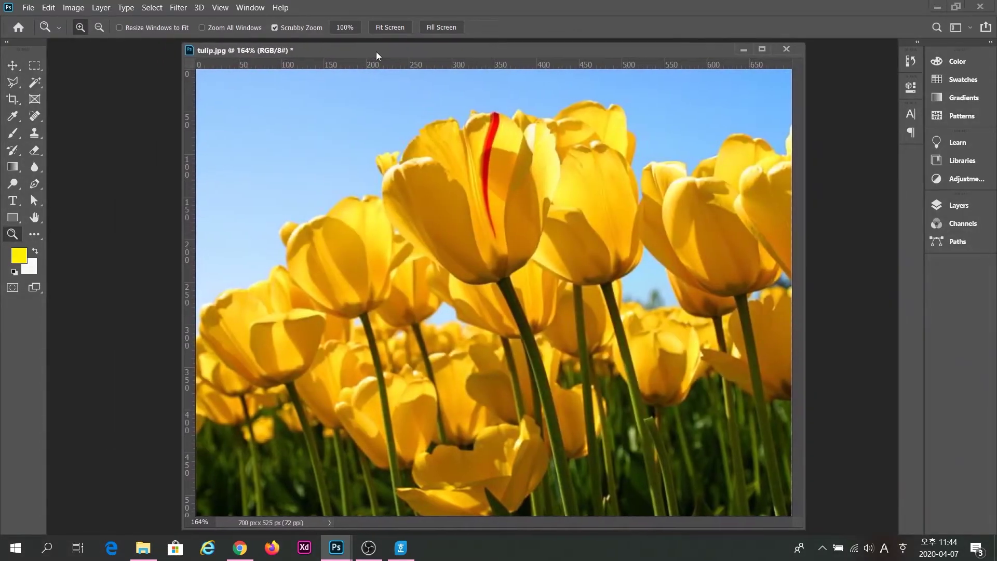
left_click(241, 522)
left_click_drag(495, 54, 478, 56)
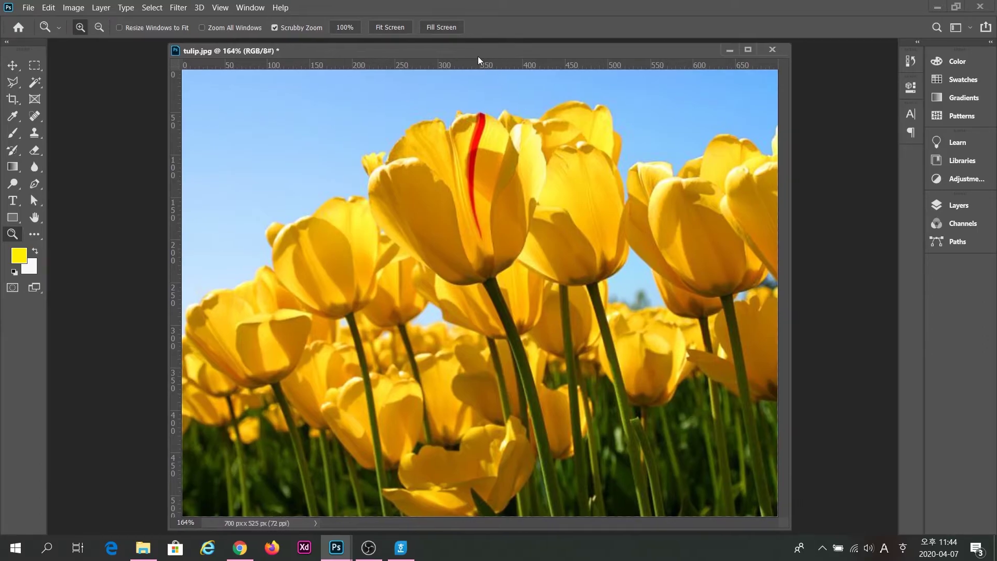
Step: Examine the pixel width and height of tulip.jpg in the Image Size settings, then cancel without changes
left_click(73, 7)
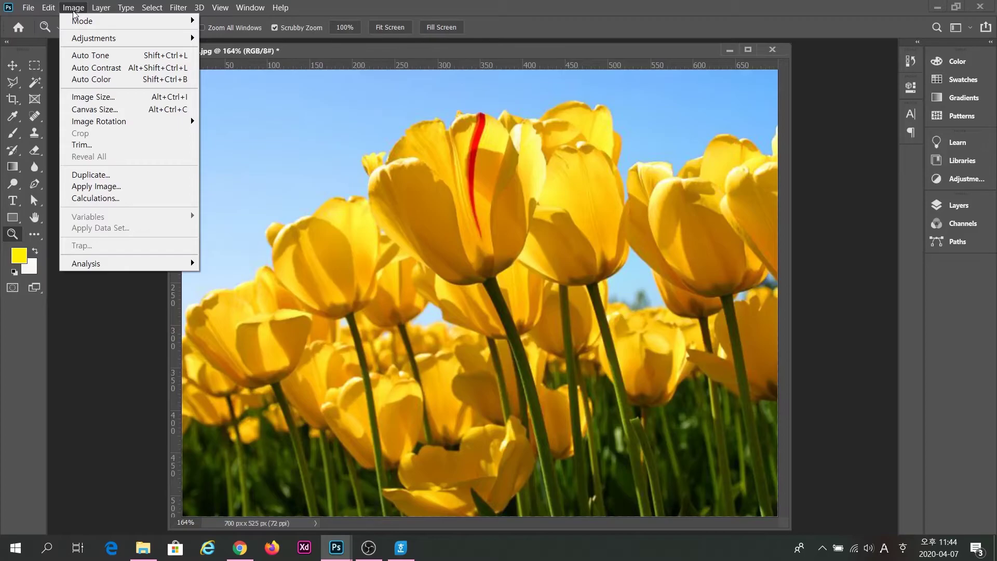
left_click(92, 98)
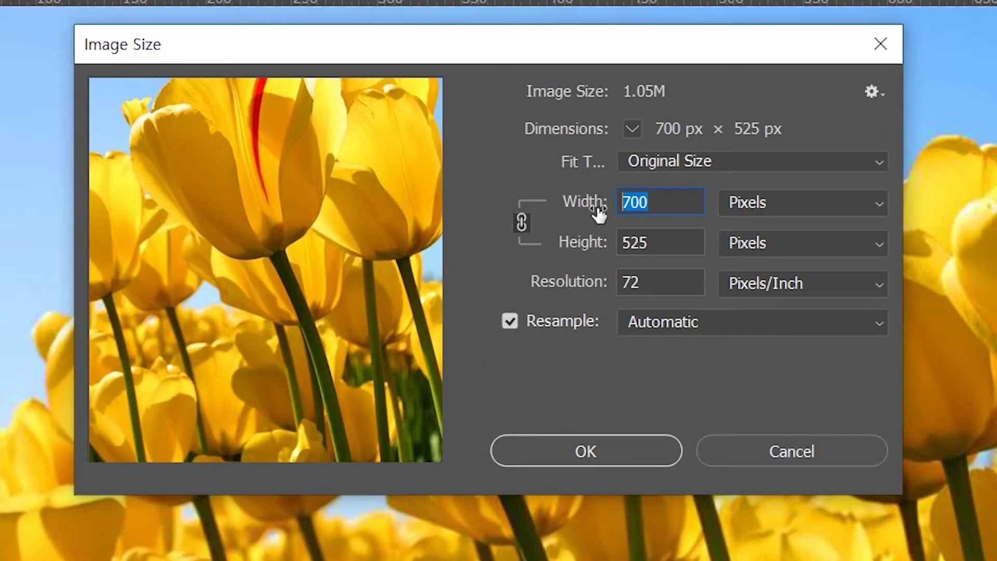
double_click(664, 239)
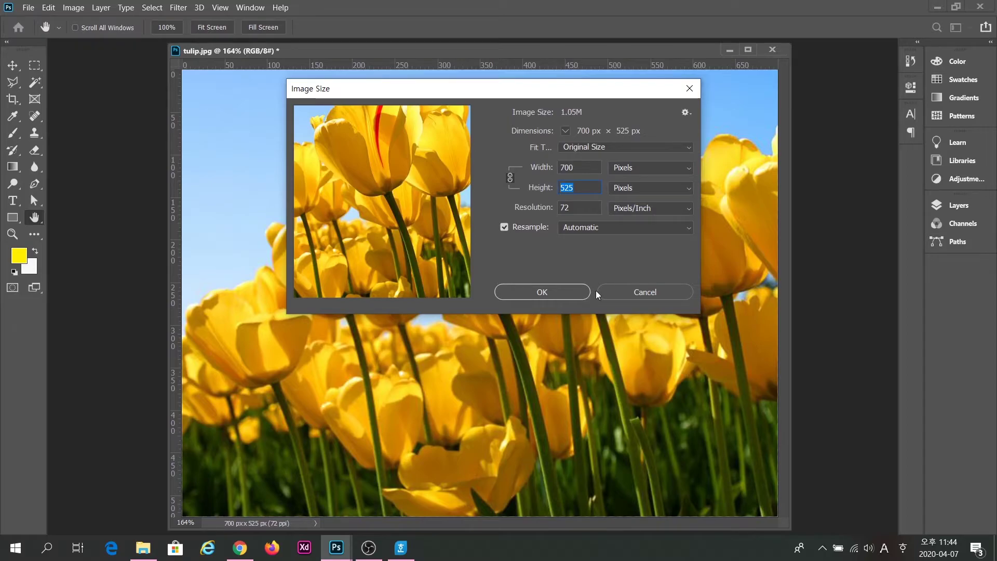
left_click(627, 294)
Step: Magnify the small tulip tip beside the central flower to 12800% with the Zoom tool, then fit the image on screen
key("z")
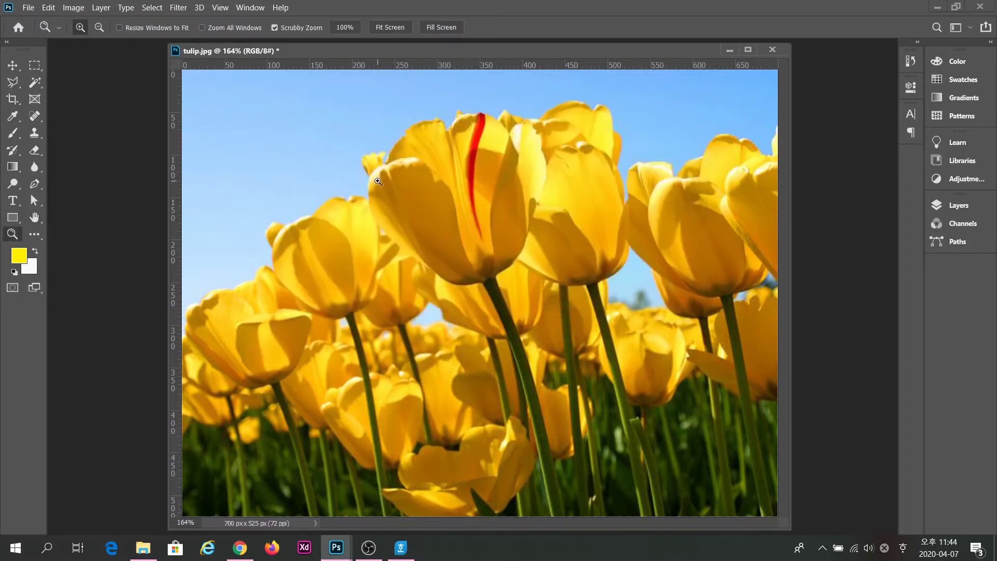
left_click(364, 159)
left_click_drag(364, 159, 364, 159)
scroll(509, 354, "up", 5)
scroll(477, 296, "left", 5)
key("ctrl")
key("ctrl")
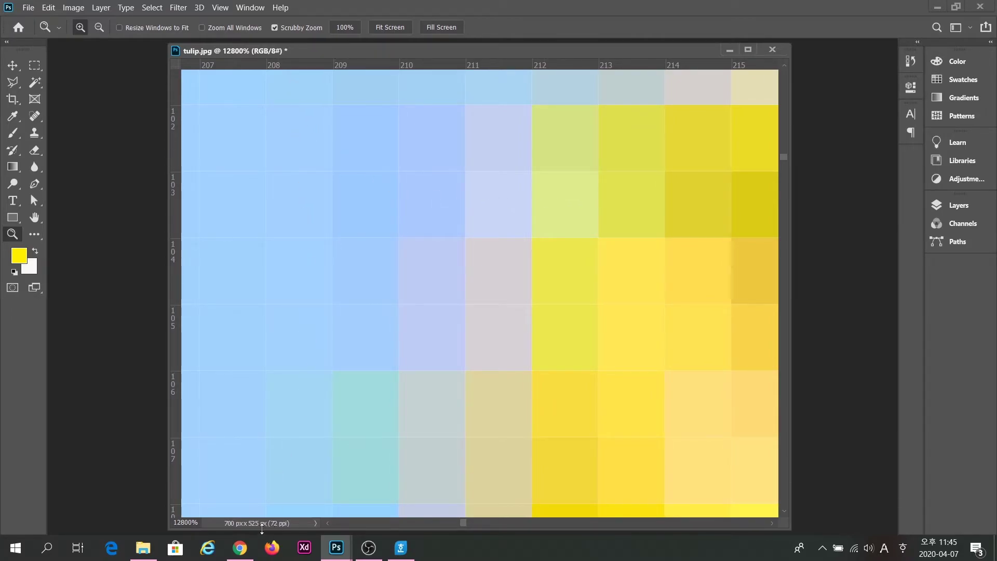
key("ctrl+0")
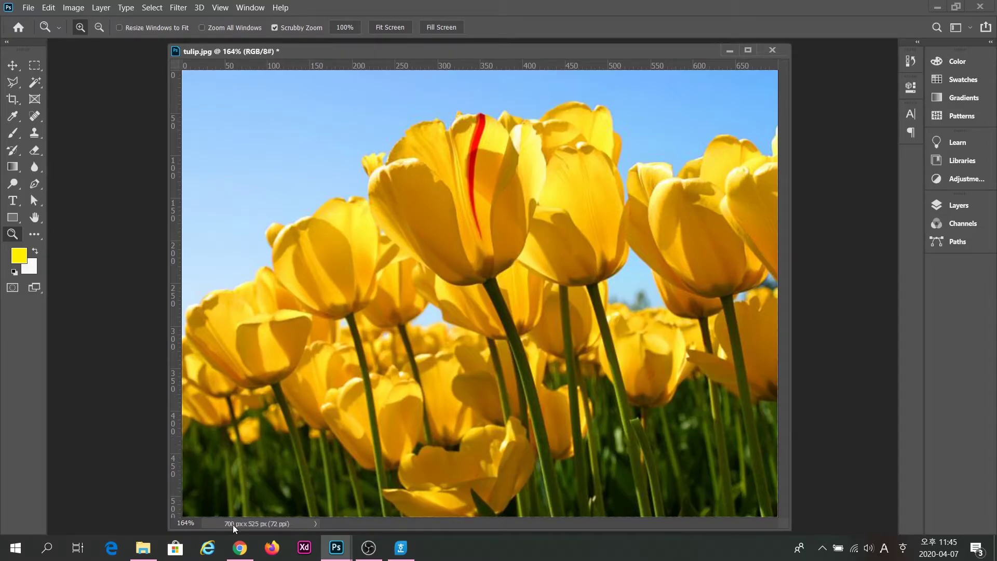
Step: Magnify the central tulip in tulip.jpg to 300%
key("ctrl")
key("ctrl")
left_click(430, 228)
left_click(430, 229)
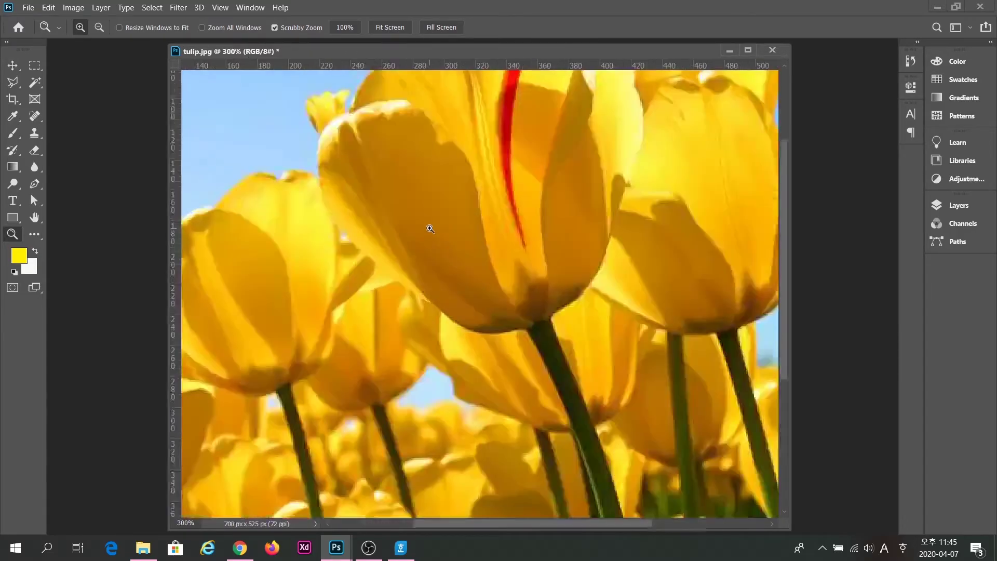
Step: Fit tulip.jpg on screen and magnify the view to 700%
key("ctrl+0")
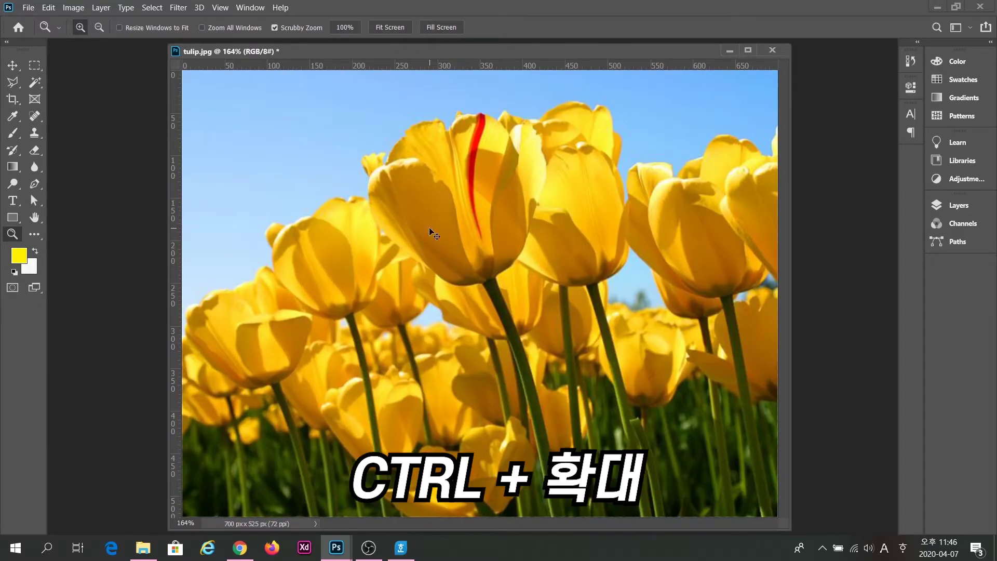
left_click_drag(429, 226, 454, 229)
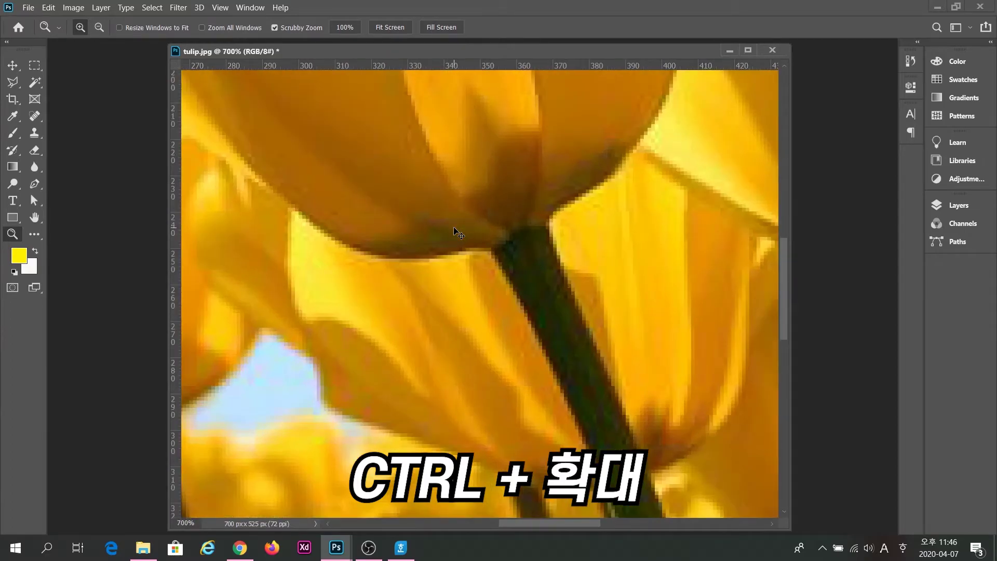
Step: Reduce the tulip.jpg view to 100% inside its unchanged frame and fit the image on screen
key("ctrl+minus")
key("ctrl+minus")
key("ctrl+minus")
key("ctrl+minus")
key("ctrl+minus")
key("ctrl+minus")
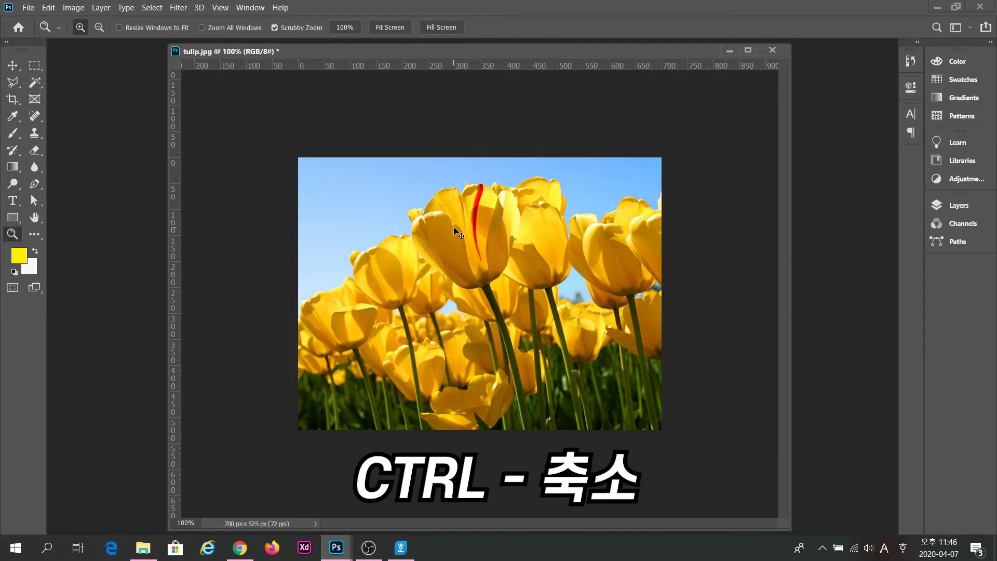
left_click_drag(454, 228, 455, 228)
key("ctrl+0")
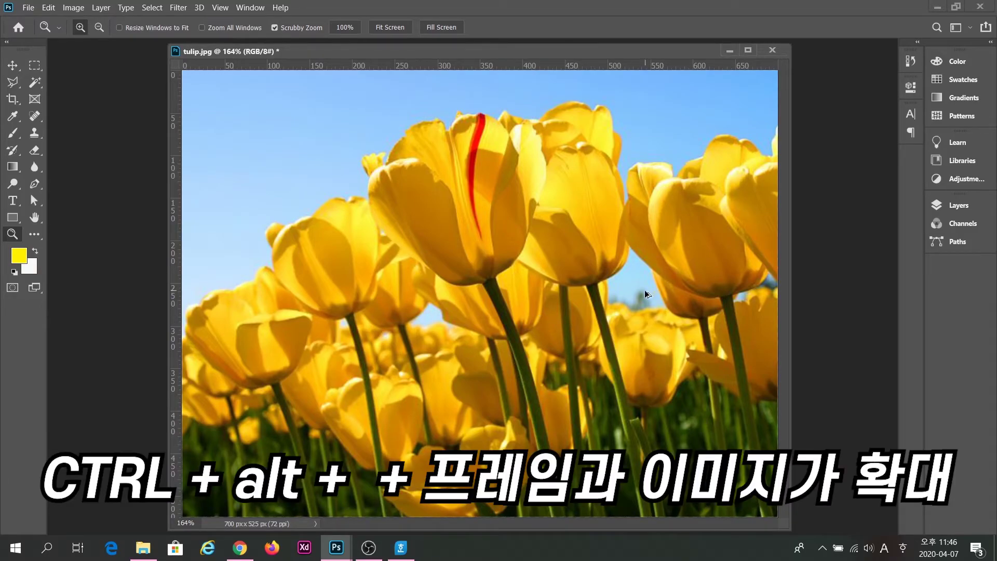
Step: Magnify tulip.jpg stepwise to 3200%, enlarging its floating window frame together with the image
key("ctrl+alt+plus")
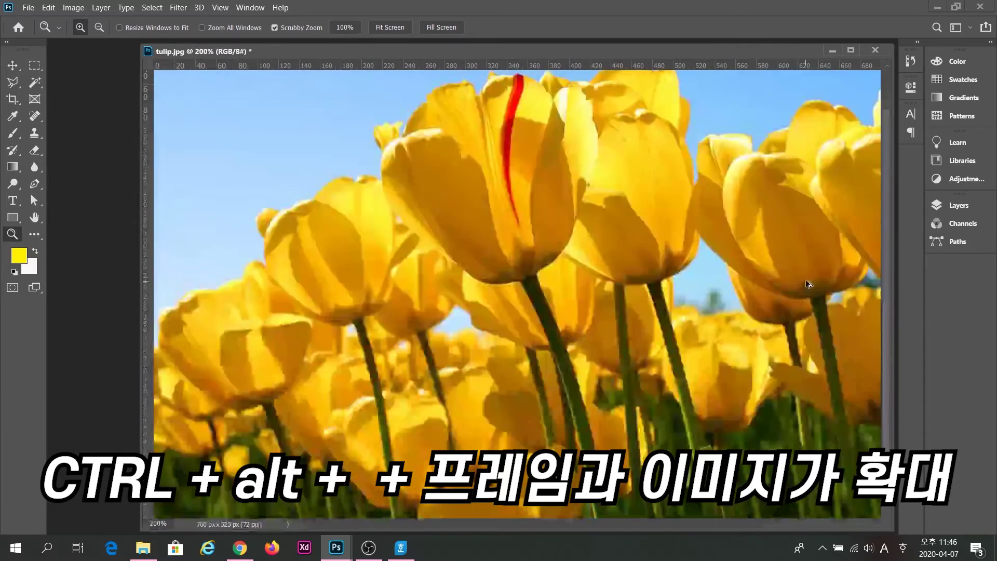
key("ctrl+alt+plus")
key("ctrl+alt+plus")
key("ctrl+alt+plus")
key("ctrl+alt+plus")
key("ctrl+alt+plus")
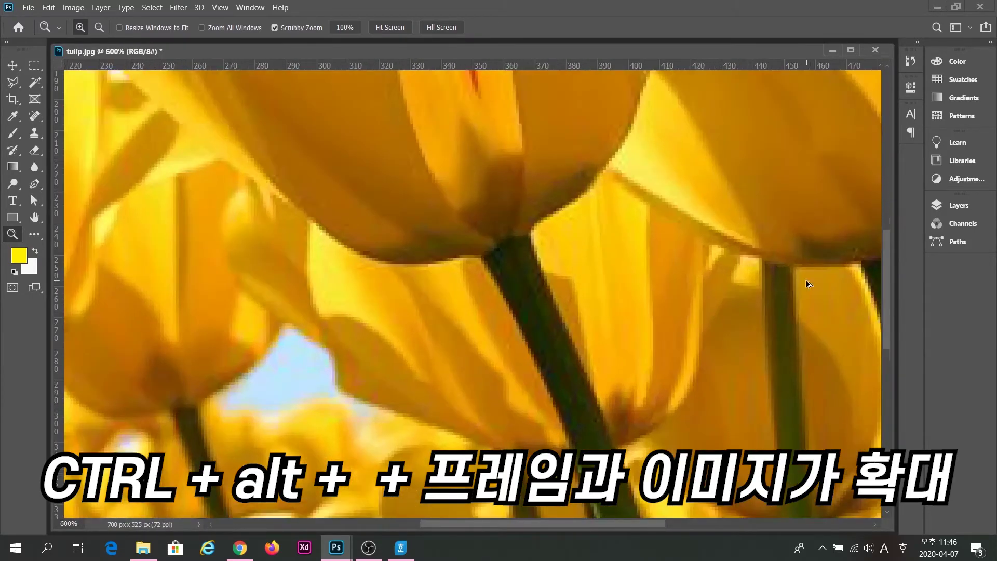
key("ctrl+alt+plus")
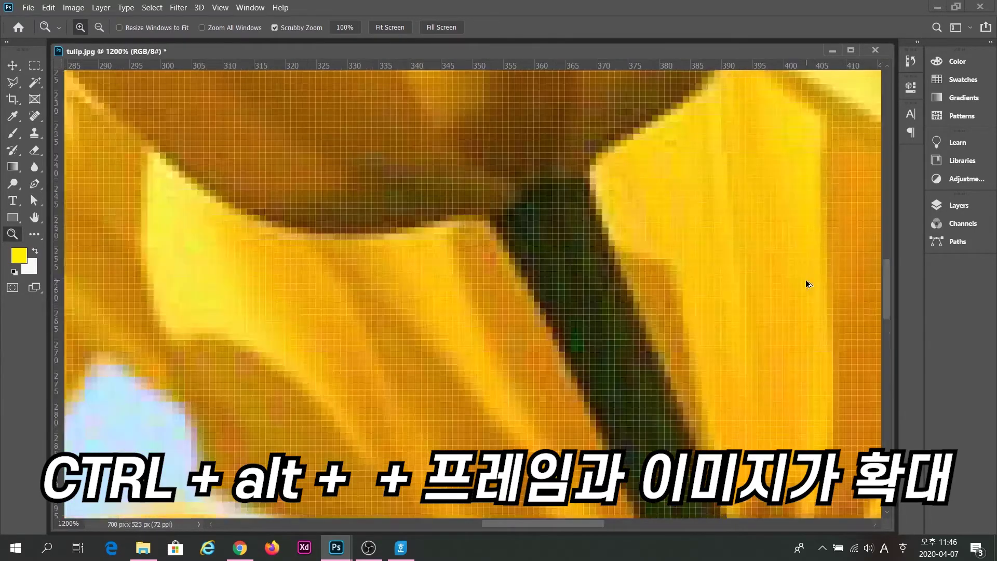
key("ctrl+alt+plus")
key("ctrl+alt+plus")
key("ctrl+alt+plus")
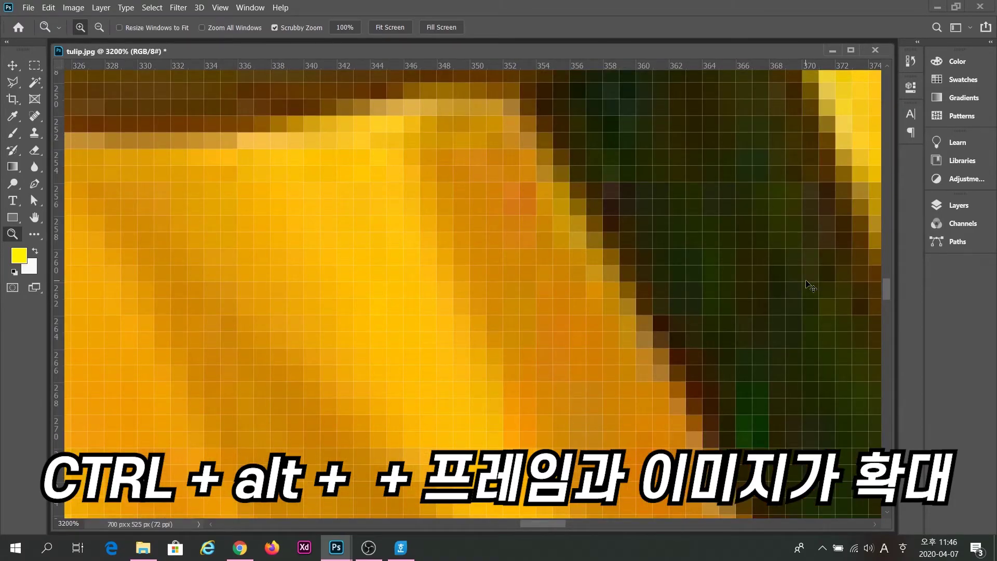
Step: Reduce tulip.jpg stepwise to 33.33%, shrinking its floating window frame together with the image
key("ctrl+alt+minus")
key("ctrl+alt+minus")
key("ctrl+alt+minus")
key("ctrl+alt+minus")
key("ctrl+alt+minus")
key("ctrl+alt+minus")
key("ctrl+alt+minus")
key("ctrl+alt+minus")
key("ctrl+alt+minus")
key("ctrl+alt+minus")
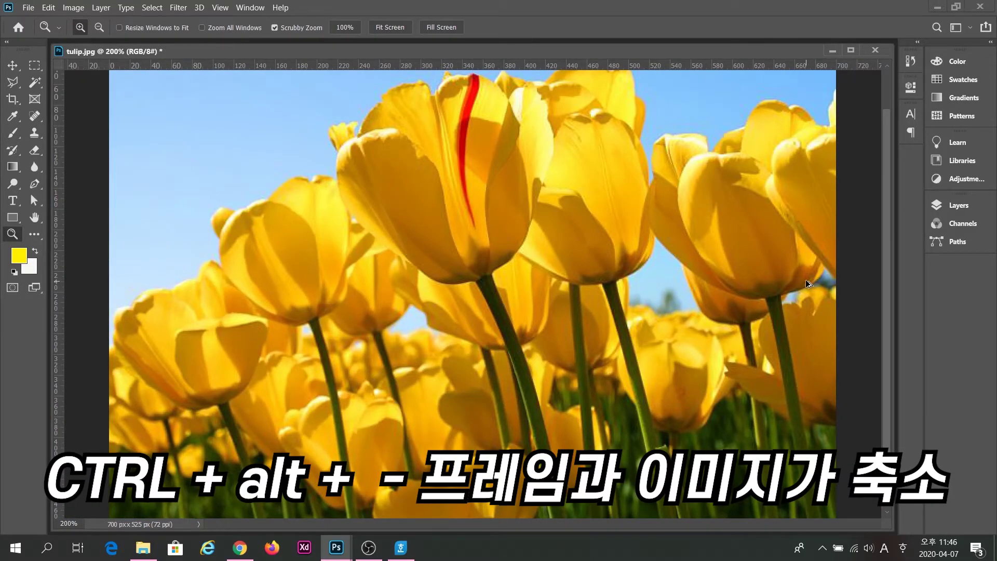
key("ctrl+alt+minus")
key("ctrl+alt+minus")
key("ctrl+alt+minus")
key("ctrl+alt+minus")
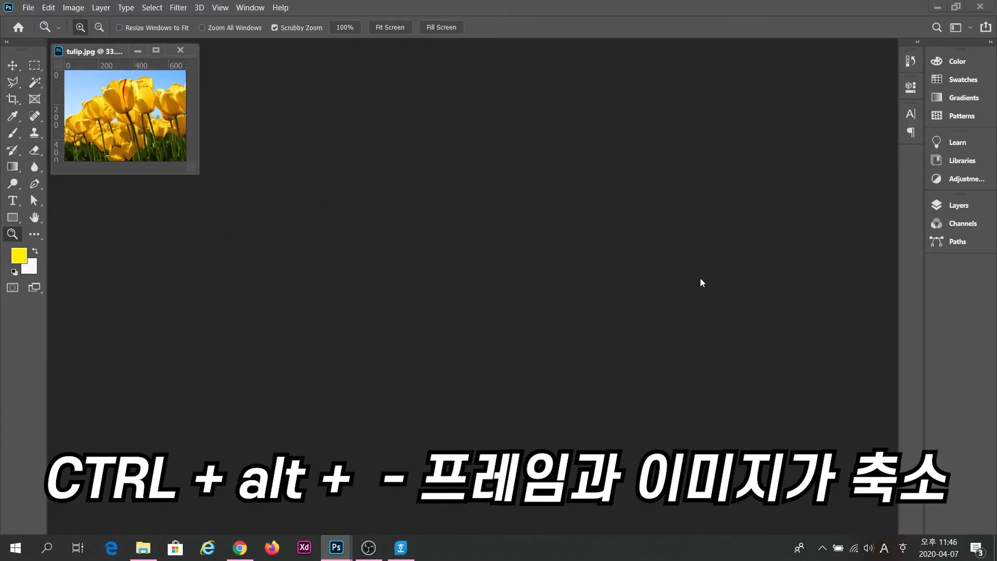
Step: Move the small tulip.jpg window toward the middle of the workspace and enlarge its frame around the image
left_click_drag(80, 51, 339, 180)
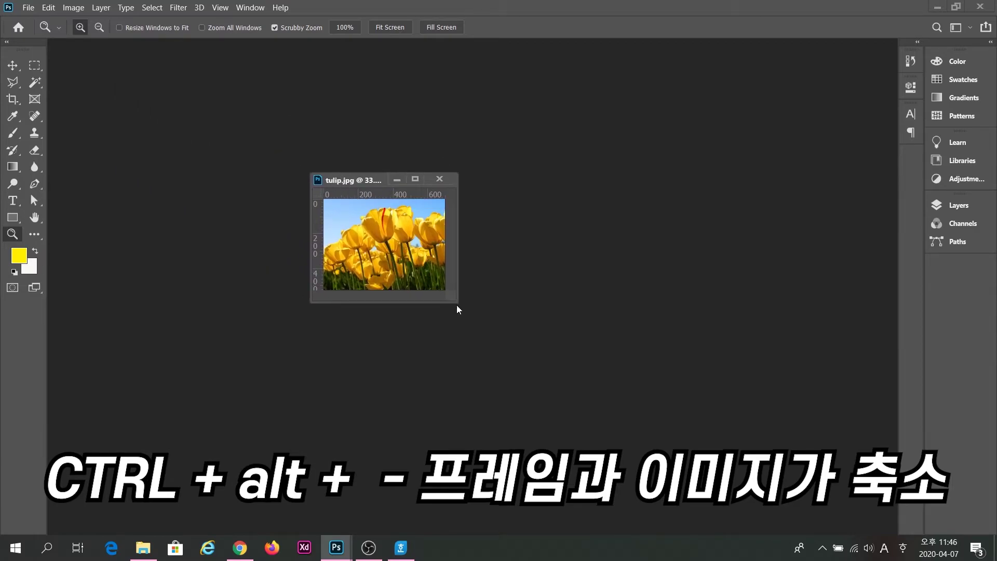
left_click_drag(457, 305, 596, 399)
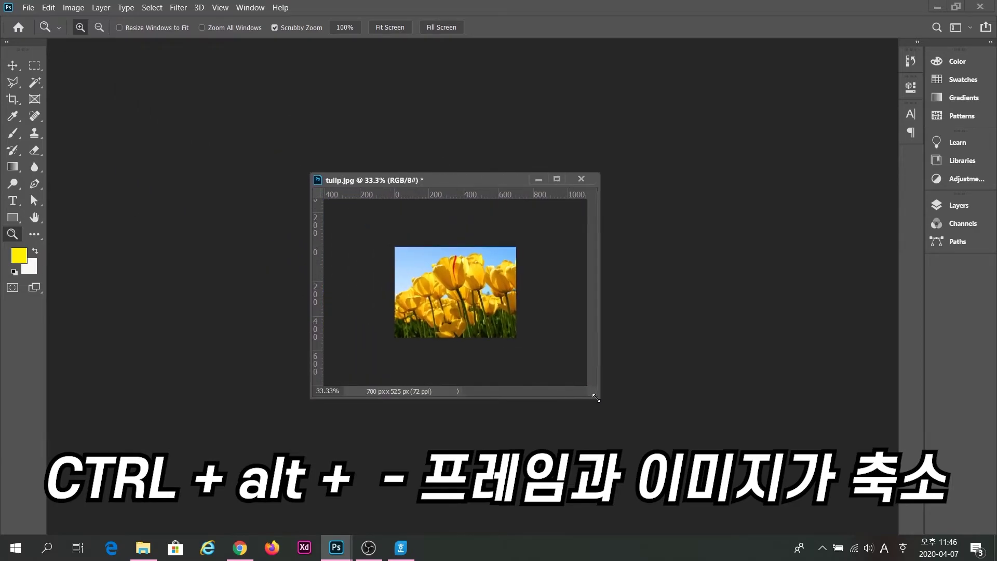
left_click_drag(453, 180, 418, 143)
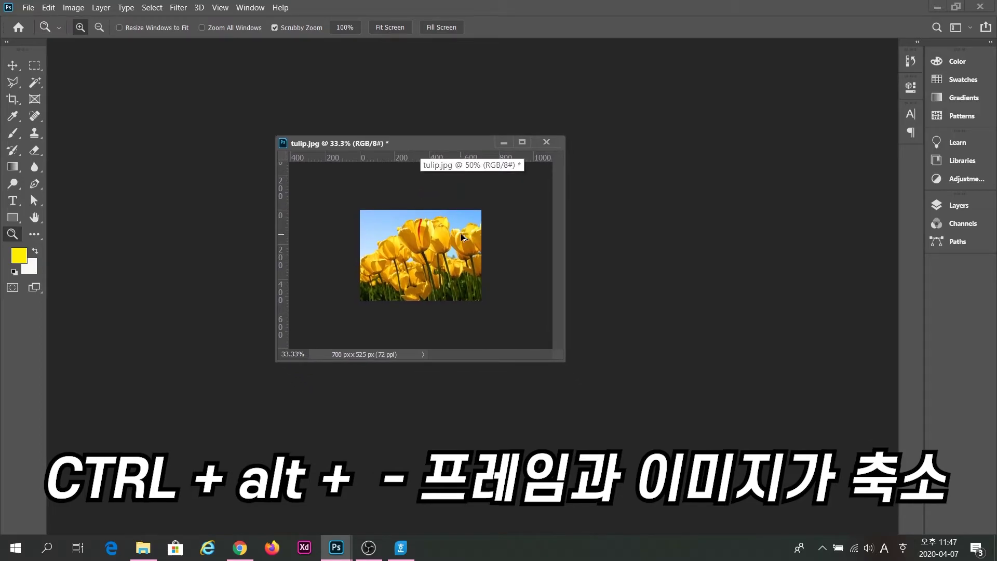
Step: Magnify tulip.jpg to 66.67% with its frame fitted to the image, and enlarge and reposition the floating window
key("ctrl+alt+equal")
key("ctrl+alt+equal")
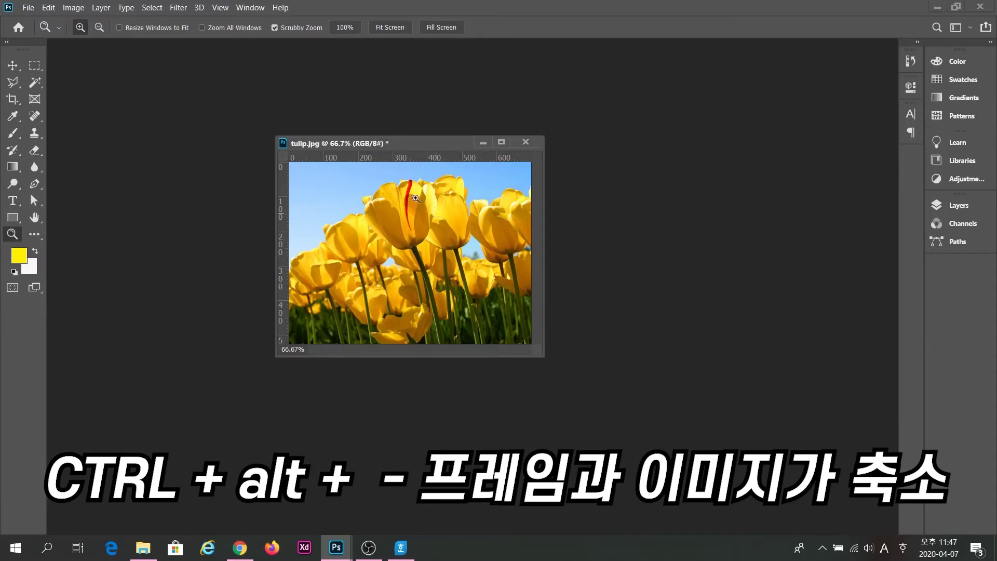
left_click_drag(350, 143, 389, 130)
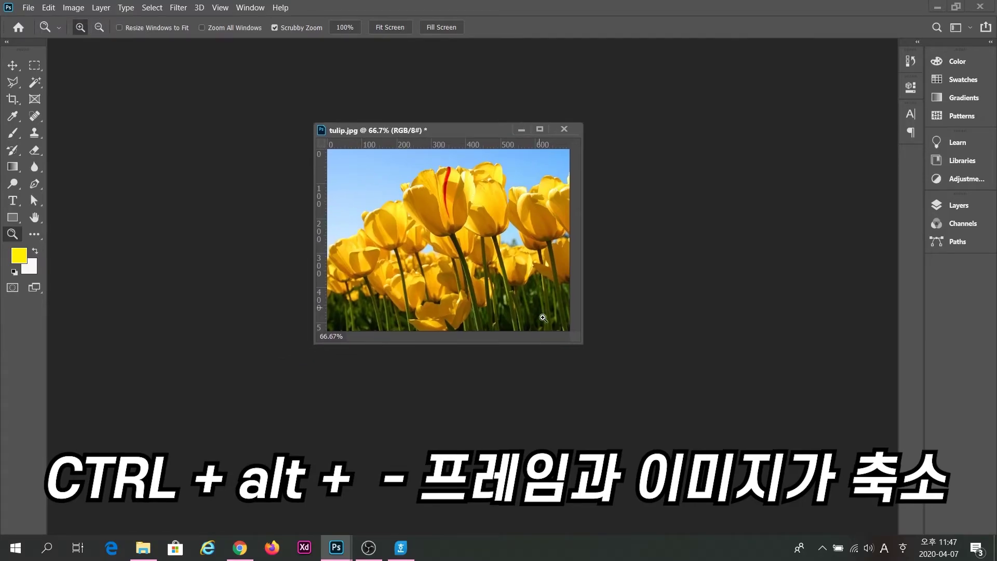
left_click_drag(583, 343, 681, 423)
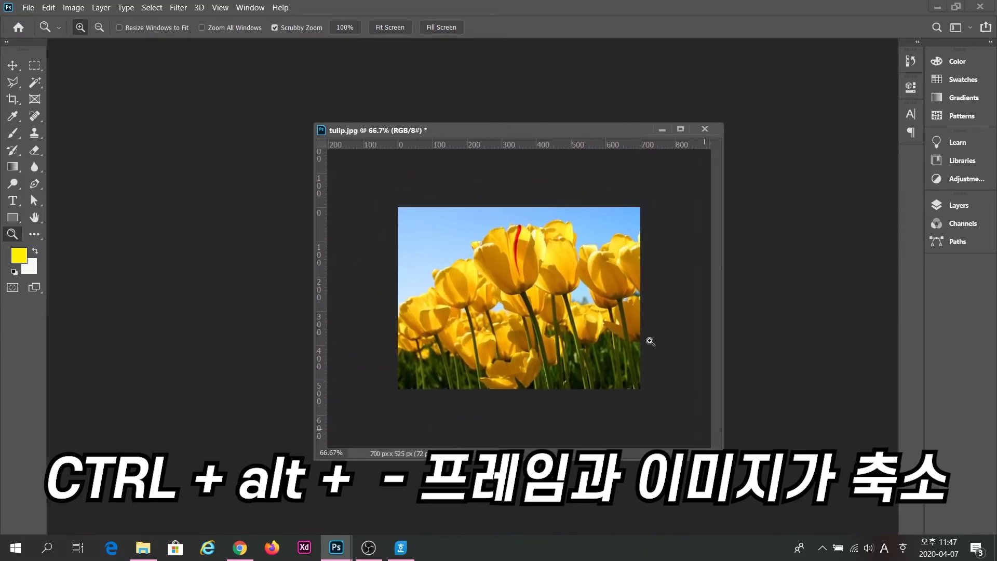
left_click_drag(545, 127, 488, 93)
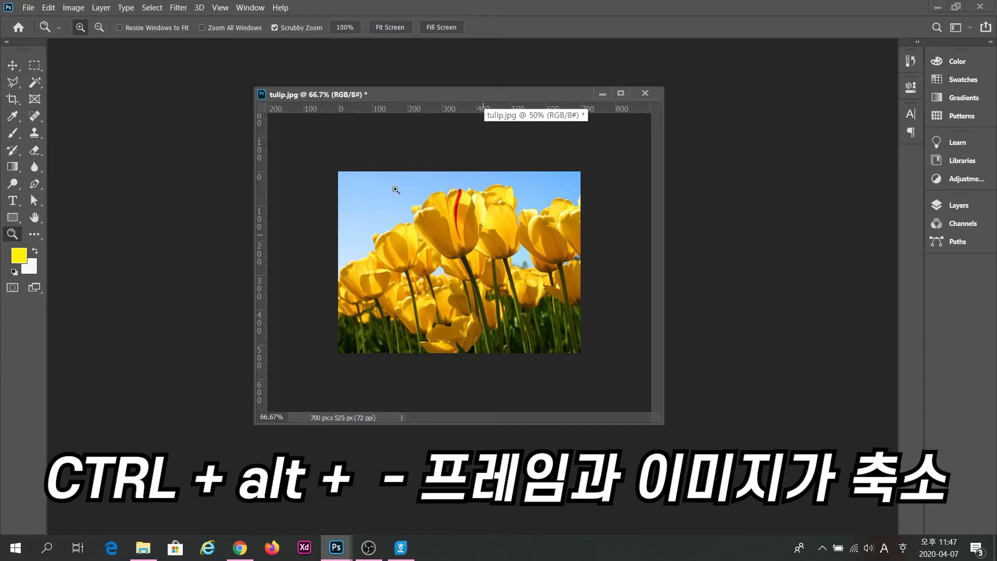
Step: Try to select an area of tulip.jpg with the Rectangular Marquee tool
left_click(34, 64)
left_click_drag(342, 173, 624, 328)
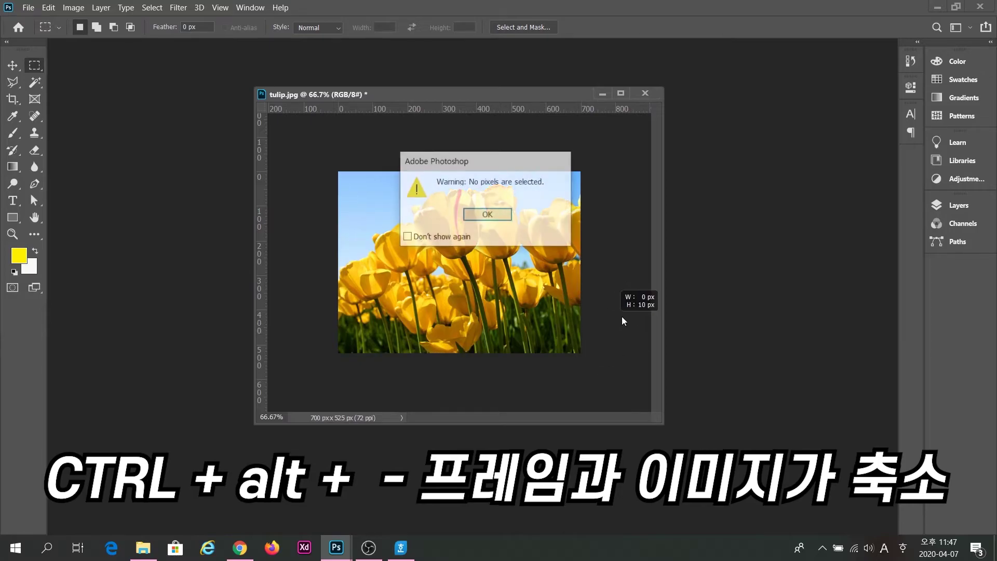
key("Return")
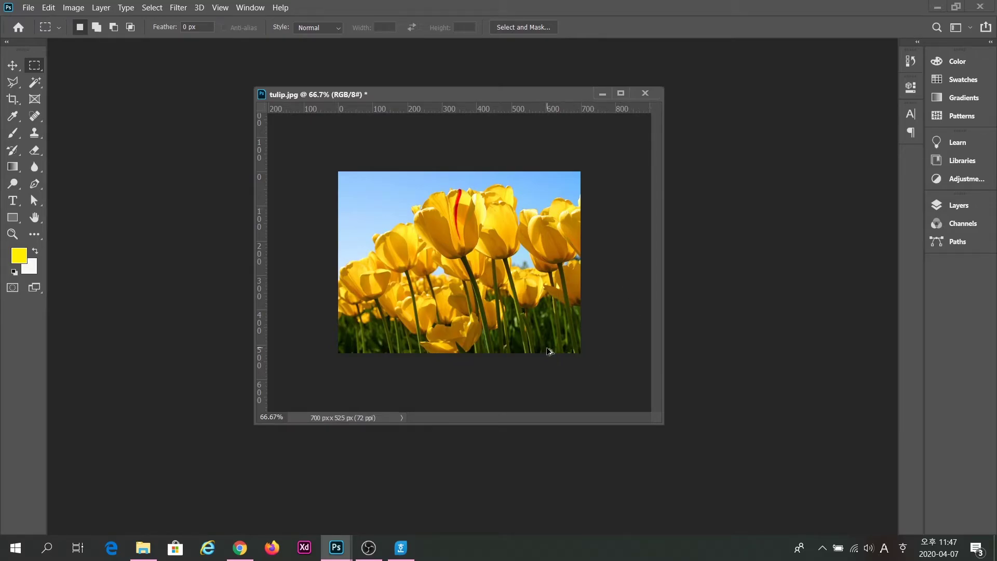
Step: Magnify tulip.jpg to 400% with its frame resizing along, shift the window slightly and pan across the image
key("ctrl+plus")
key("ctrl+plus")
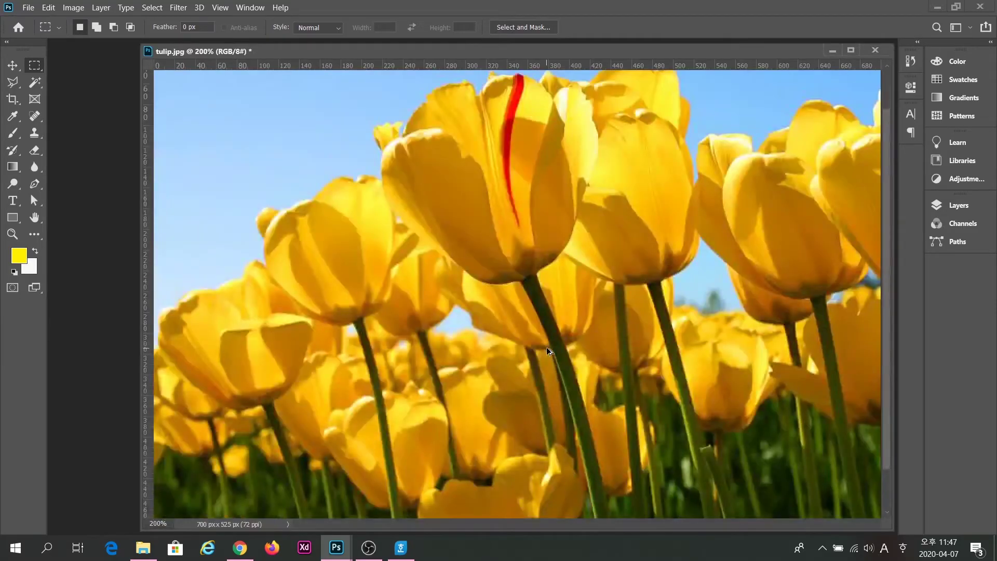
key("ctrl+plus")
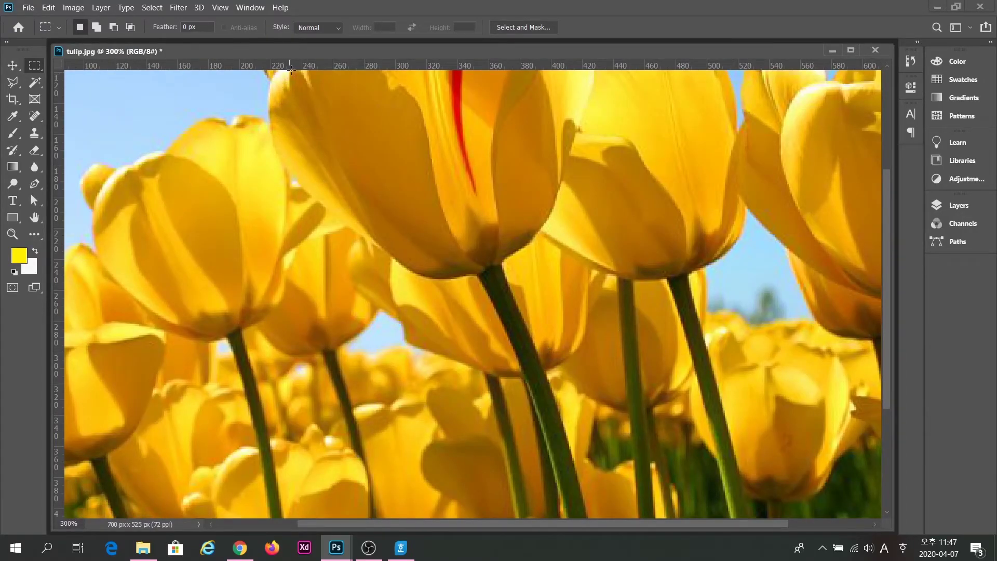
left_click_drag(301, 56, 321, 58)
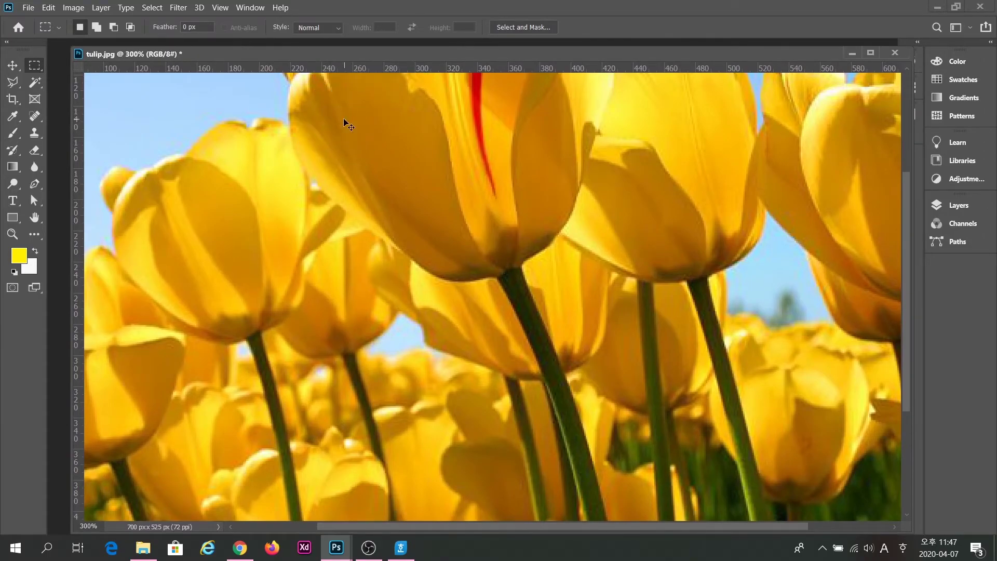
key("ctrl+plus")
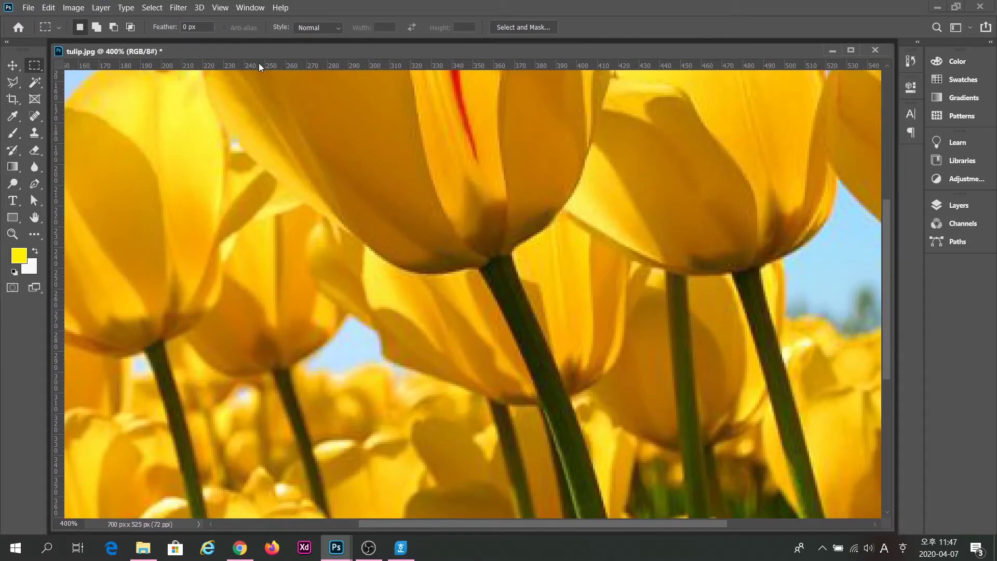
left_click_drag(235, 54, 248, 54)
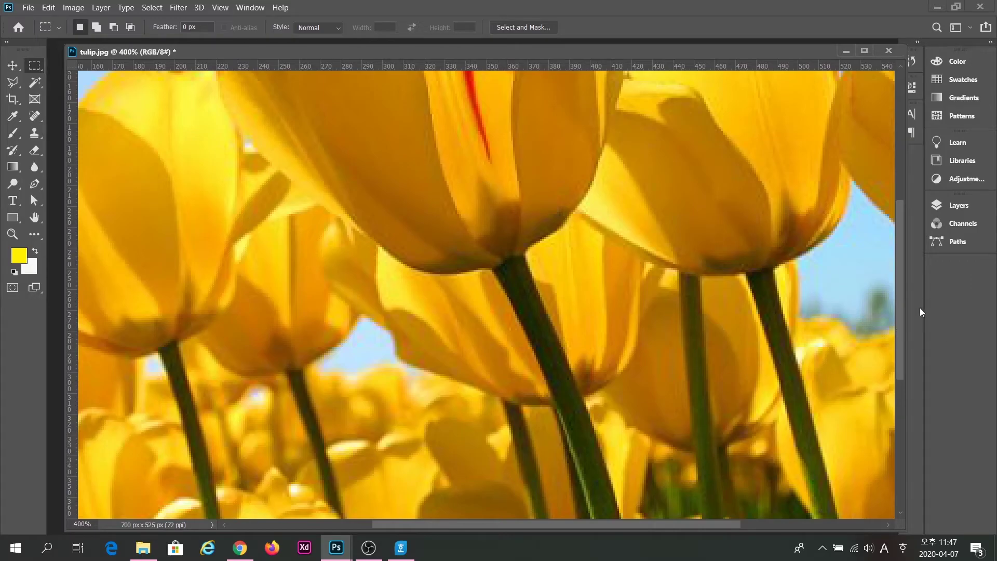
mouse_move(902, 304)
left_mouse_down()
mouse_move(902, 209)
mouse_move(905, 383)
mouse_move(896, 314)
left_mouse_up()
mouse_move(652, 527)
left_mouse_down()
mouse_move(487, 527)
mouse_move(665, 526)
left_mouse_up()
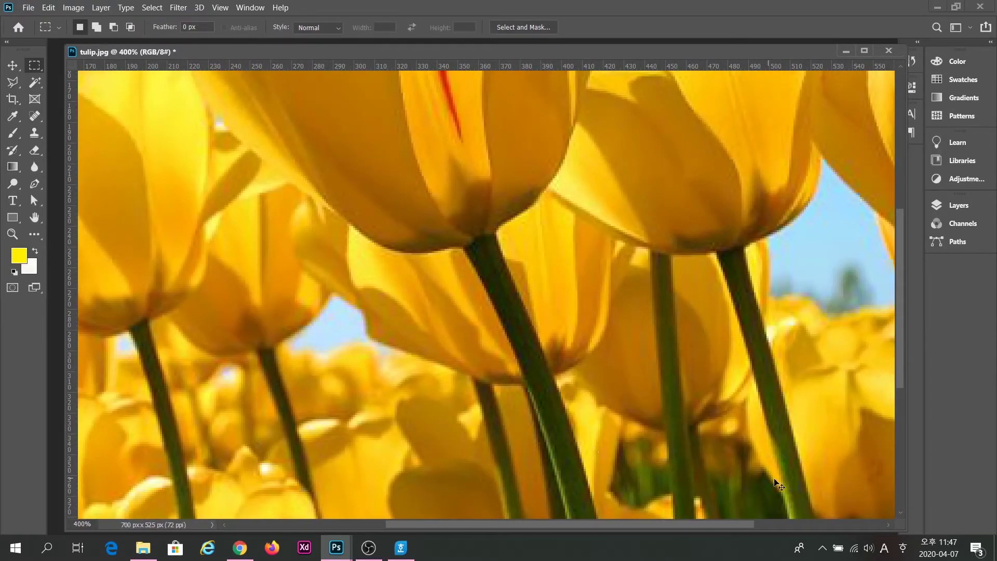
Step: Reduce tulip.jpg to 66.67% with its frame shrinking along, and move the window away from the workspace corner
key("ctrl+minus")
key("ctrl+minus")
key("ctrl+minus")
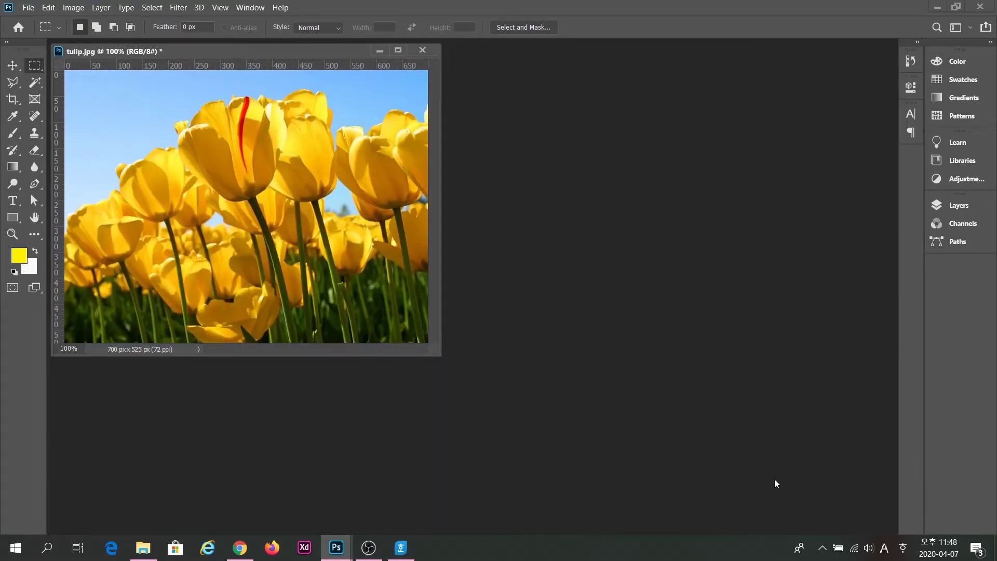
key("ctrl+minus")
left_click_drag(110, 51, 135, 85)
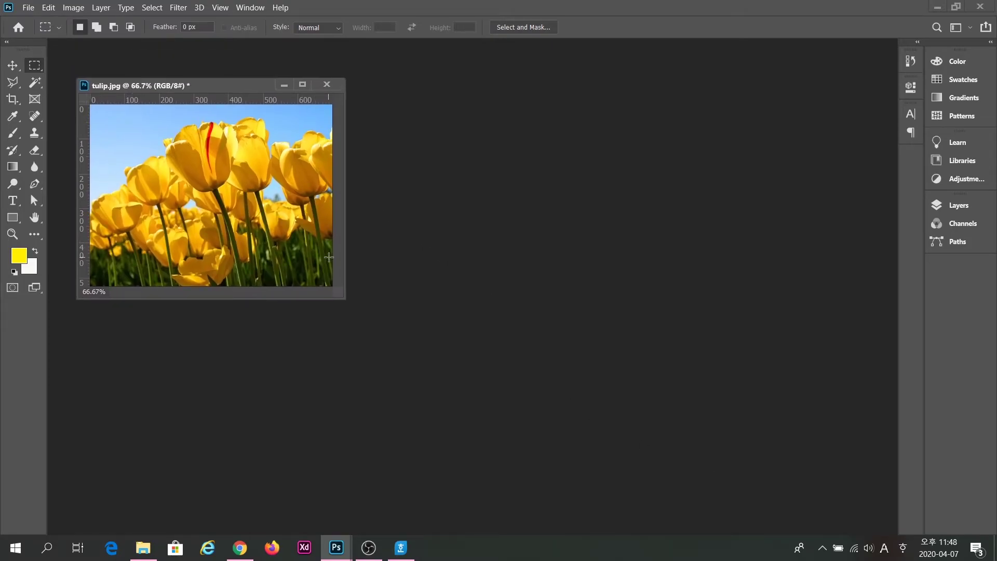
left_click_drag(170, 86, 224, 99)
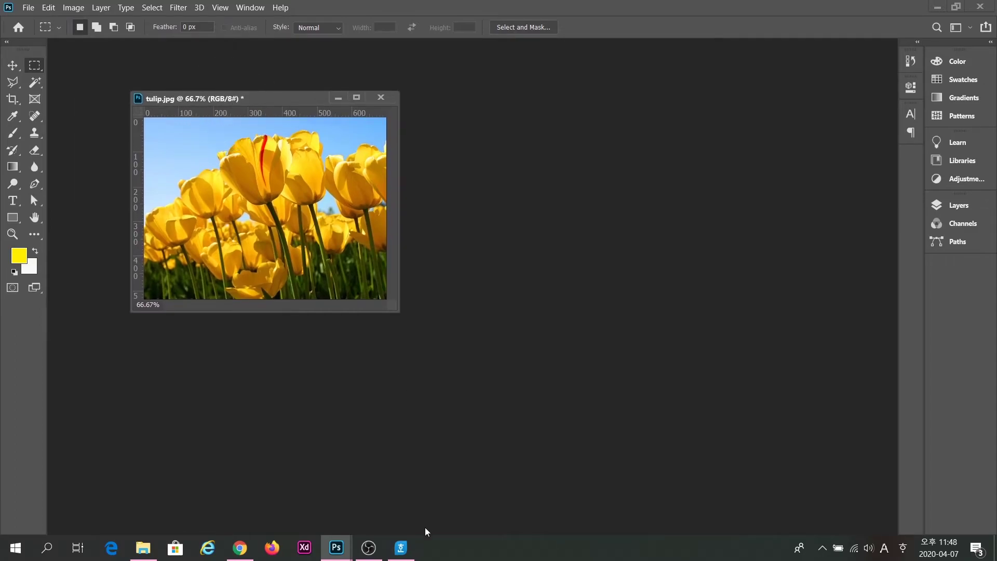
Step: Enlarge the tulip.jpg window frame, zoom the image to 200% and back to 100%, and move the window lower
left_click_drag(399, 312, 504, 406)
key("ctrl+plus")
key("ctrl+plus")
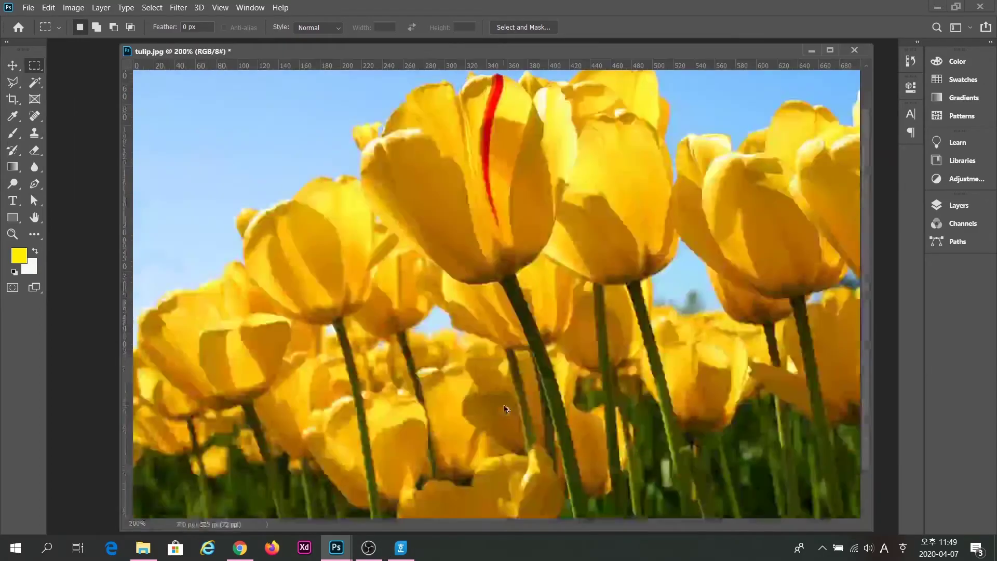
key("ctrl+minus")
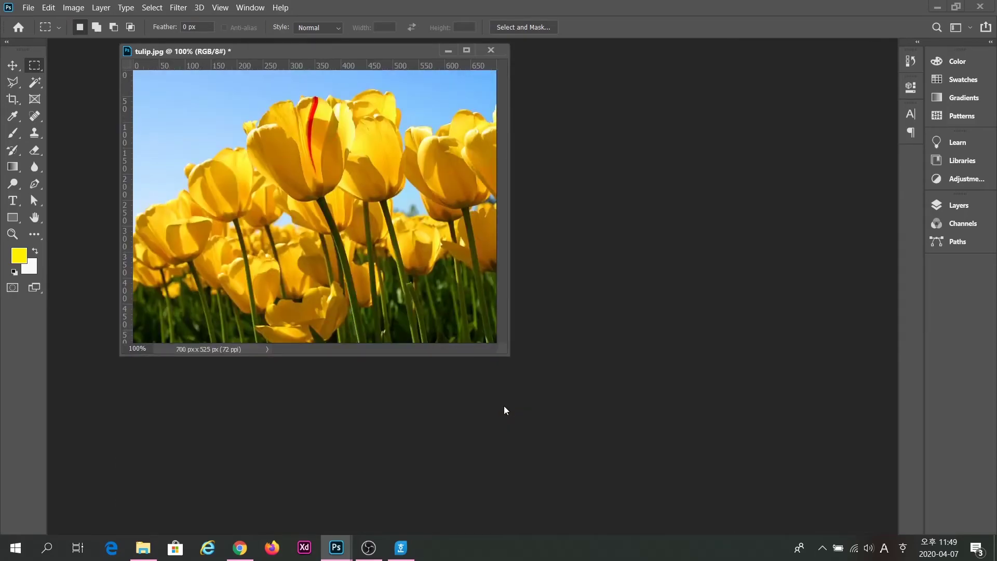
left_click_drag(267, 52, 273, 104)
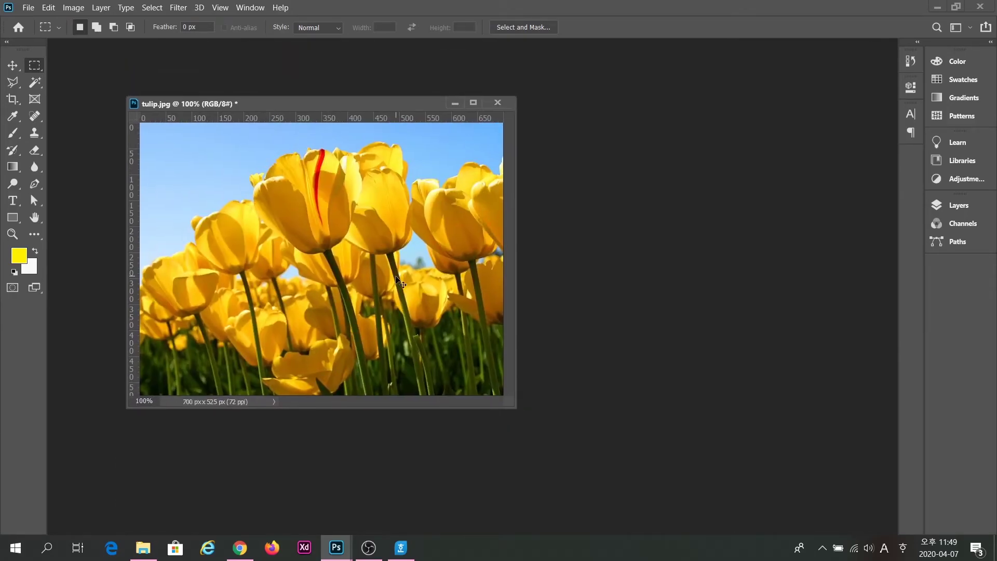
Step: Open Penguins from the pictures folder and place its floating window beside tulip.jpg, partly overlapping it
left_click(653, 239)
left_click(655, 239)
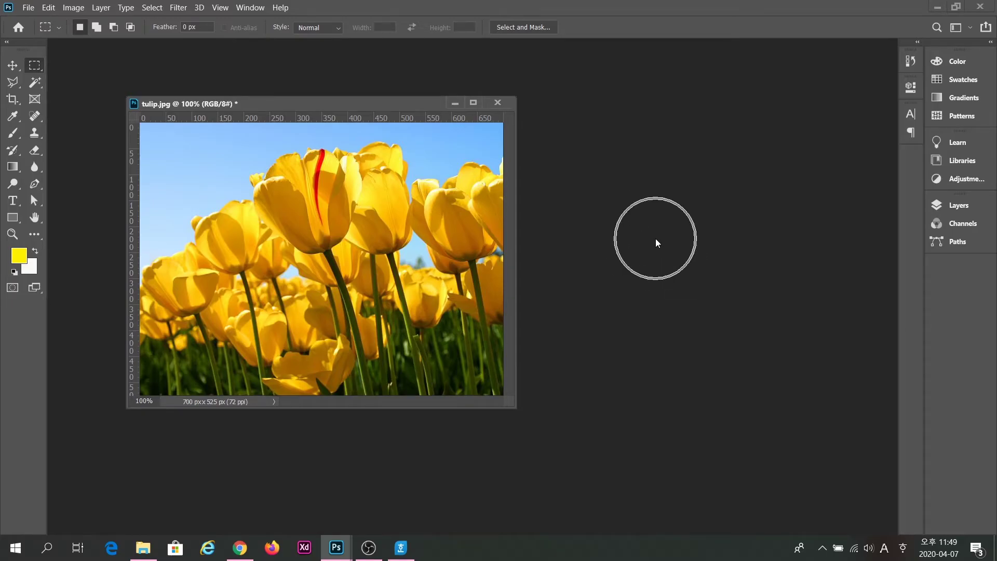
left_click(396, 164)
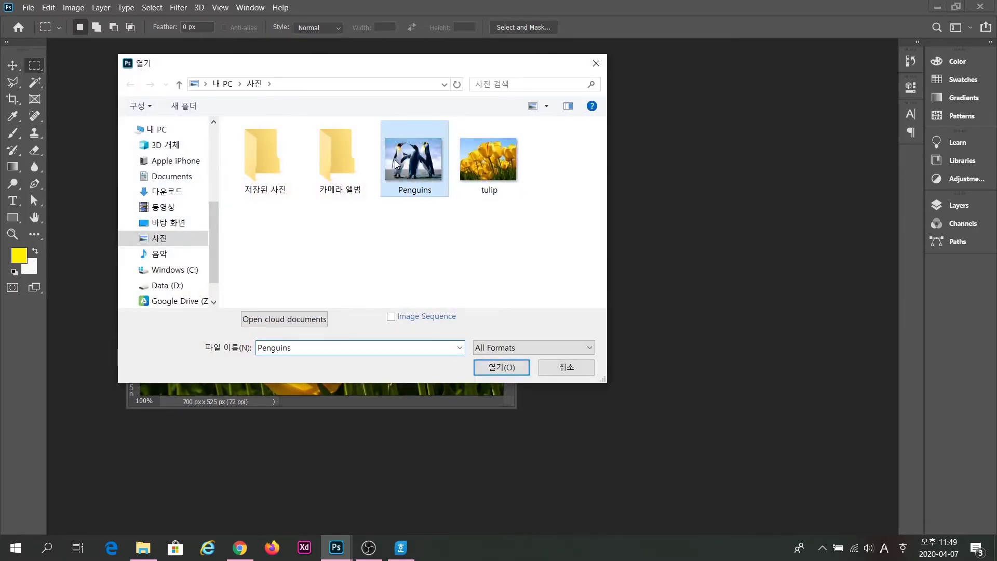
left_click(501, 367)
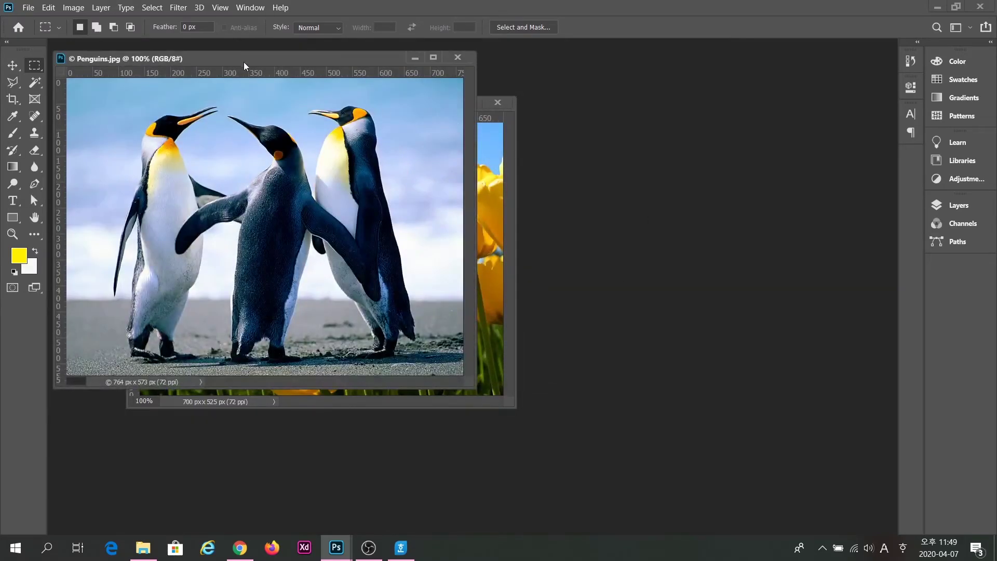
left_click_drag(222, 60, 576, 169)
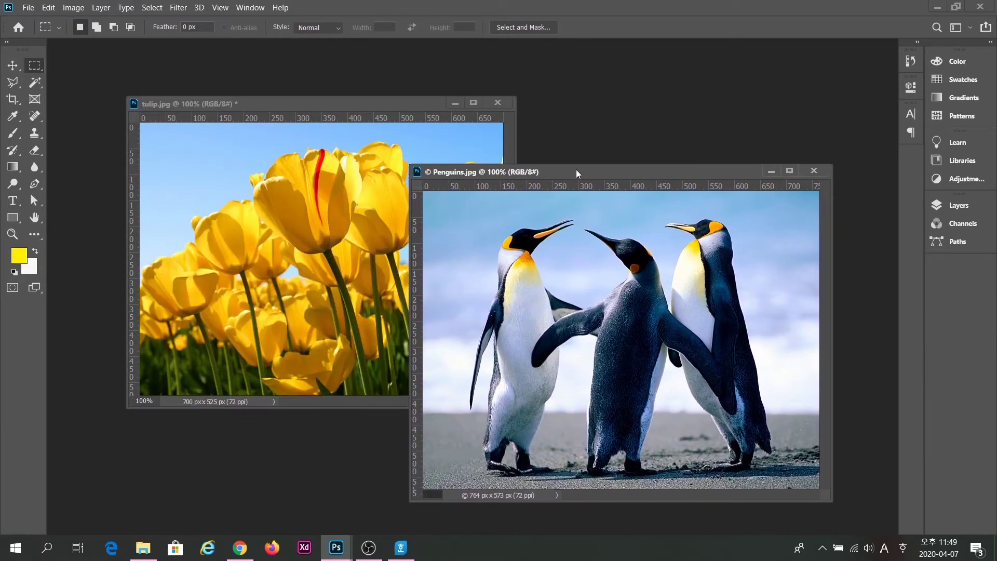
Step: Bring tulip.jpg to the front, move its window diagonally away from Penguins.jpg, and magnify it to 200%
left_click(298, 106)
left_click_drag(301, 107, 251, 90)
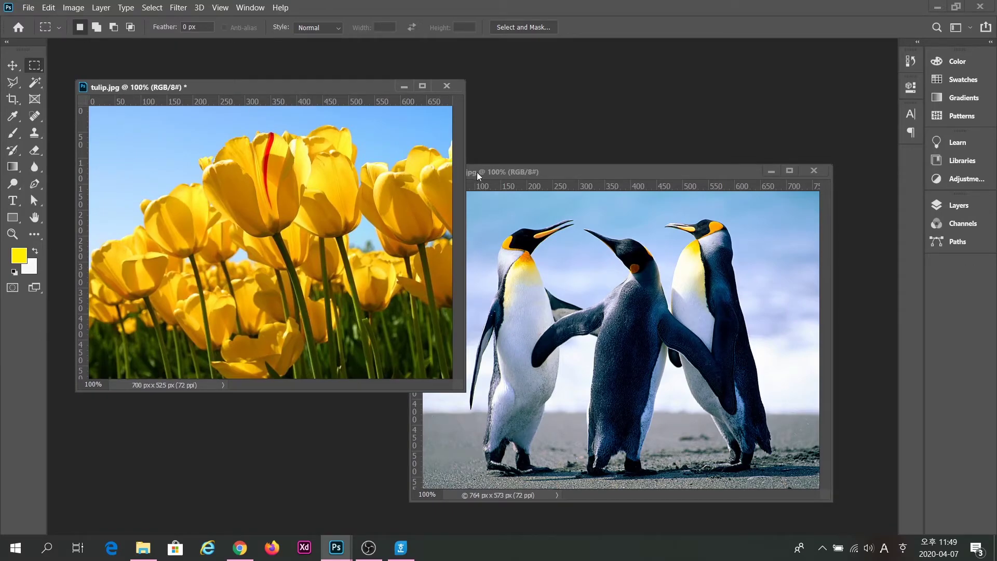
key("ctrl+plus")
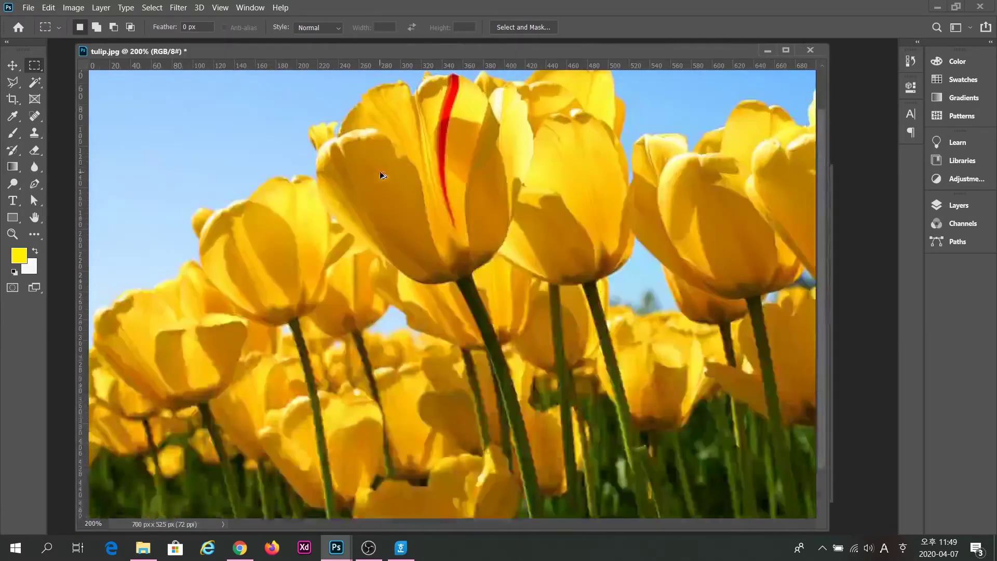
Step: Magnify Penguins.jpg to 200%, offset its window diagonally from tulip.jpg, and alternate which of the two images is in front
left_click(831, 309)
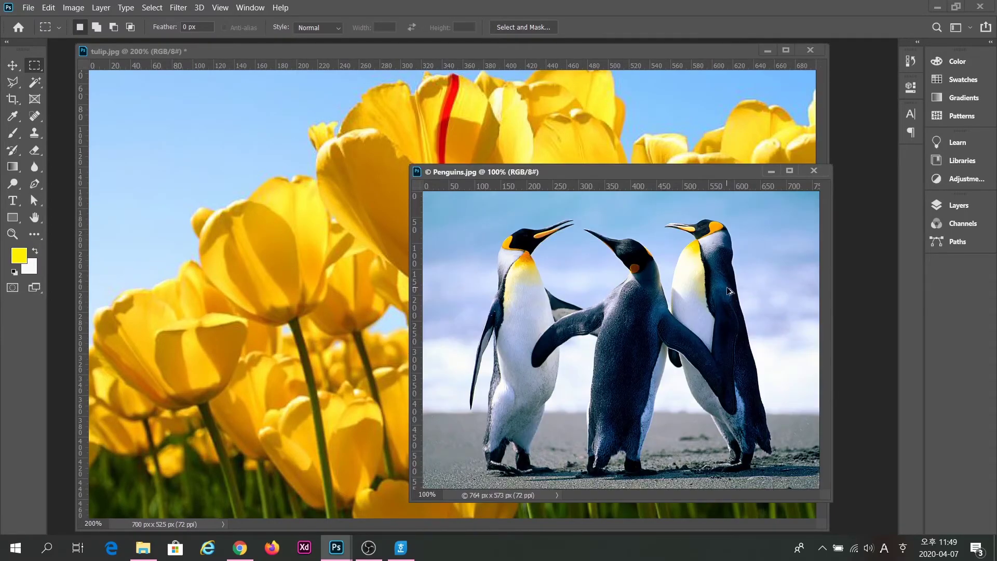
key("ctrl+plus")
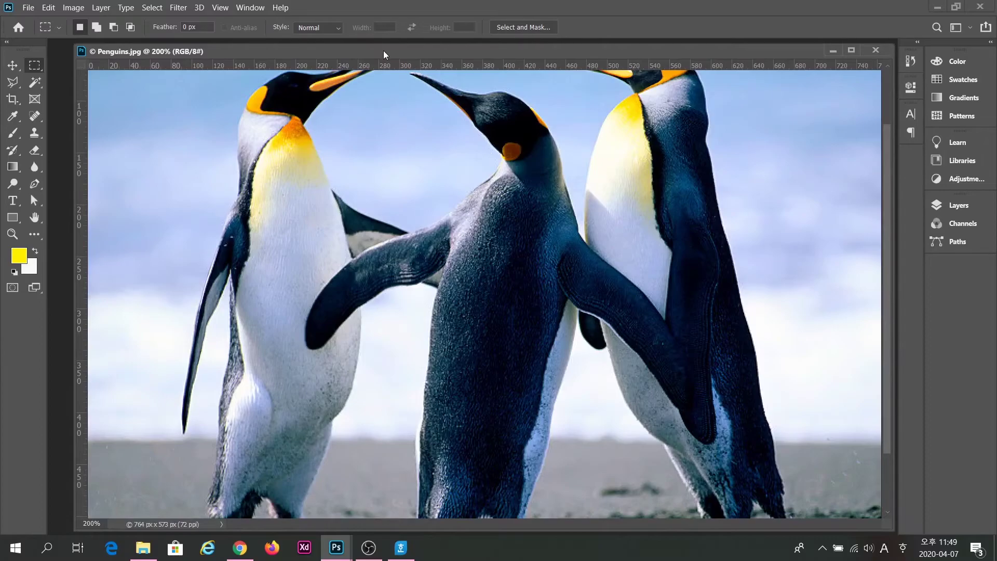
left_click_drag(383, 51, 459, 99)
left_click(276, 48)
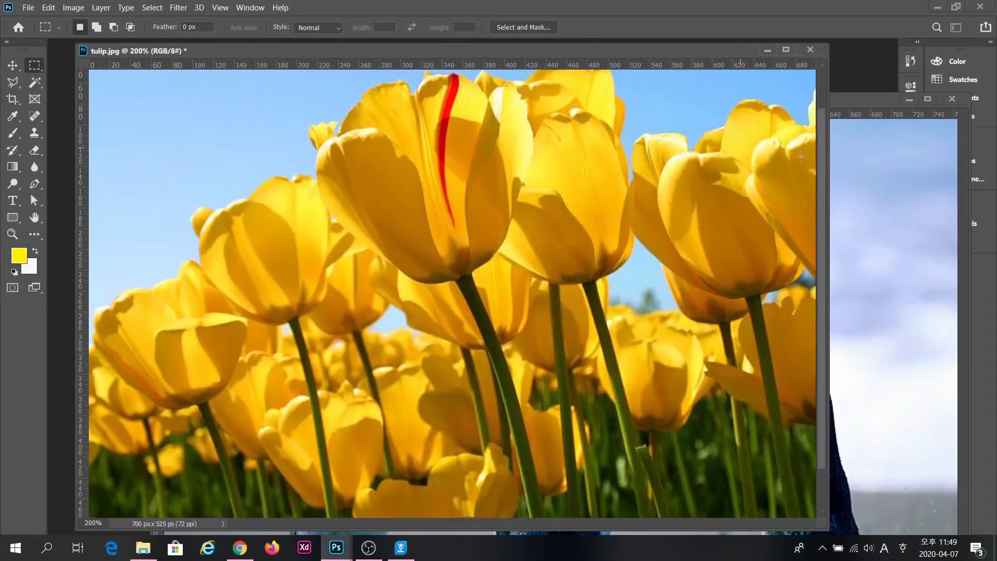
left_click(856, 173)
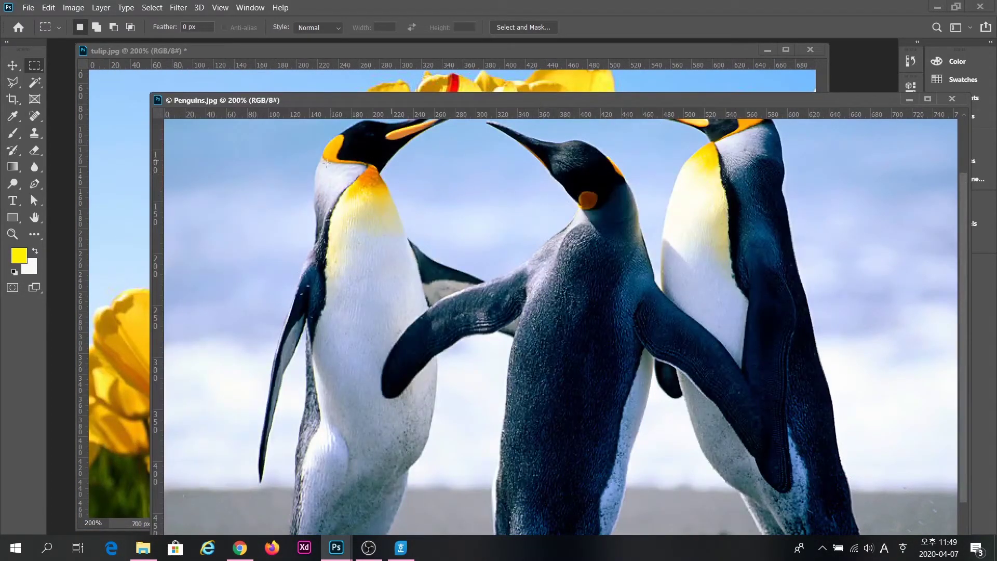
Step: Bring tulip.jpg to the front, reduce it to 100%, and shrink its window frame slightly smaller than the image
left_click(139, 49)
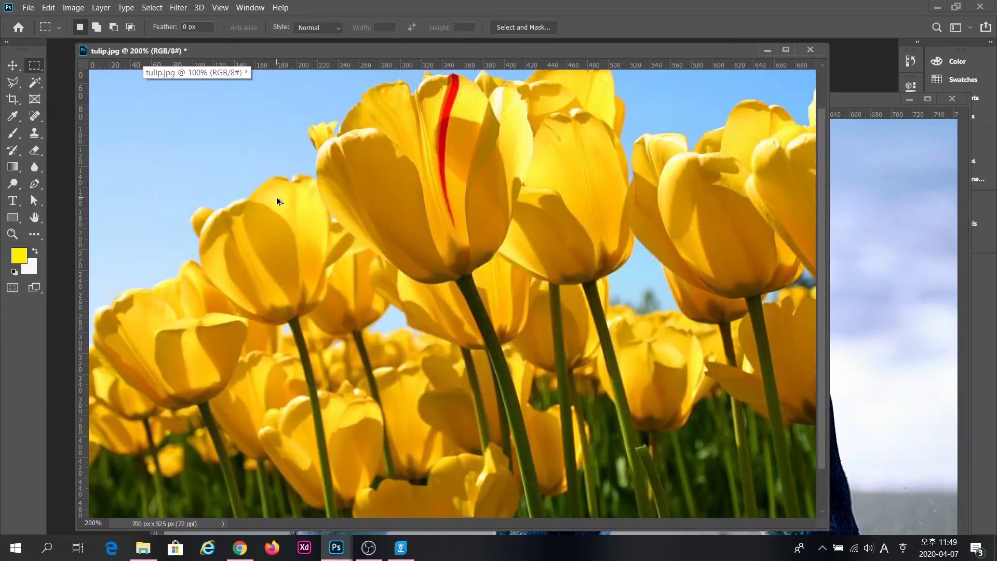
key("ctrl+minus")
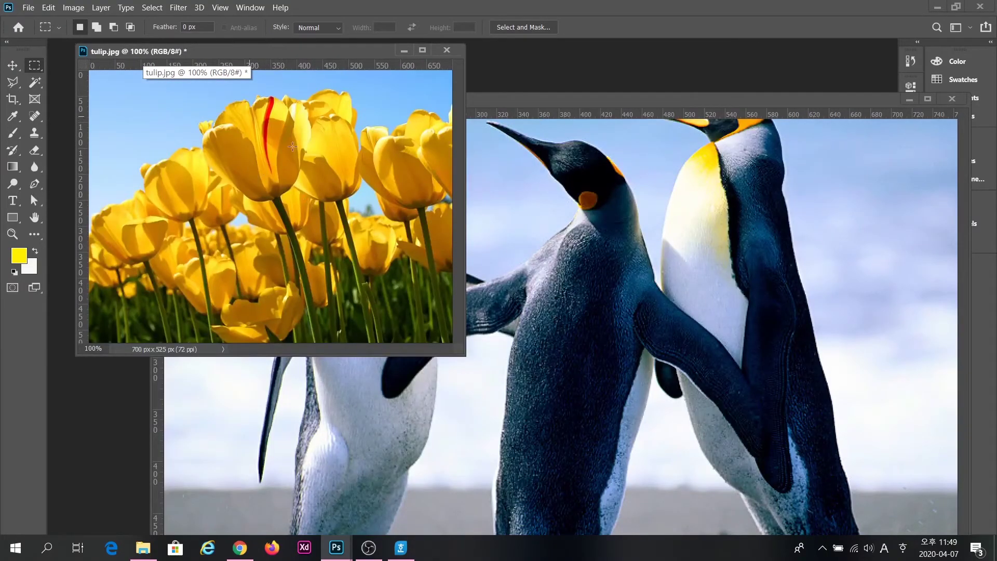
left_click_drag(464, 357, 434, 345)
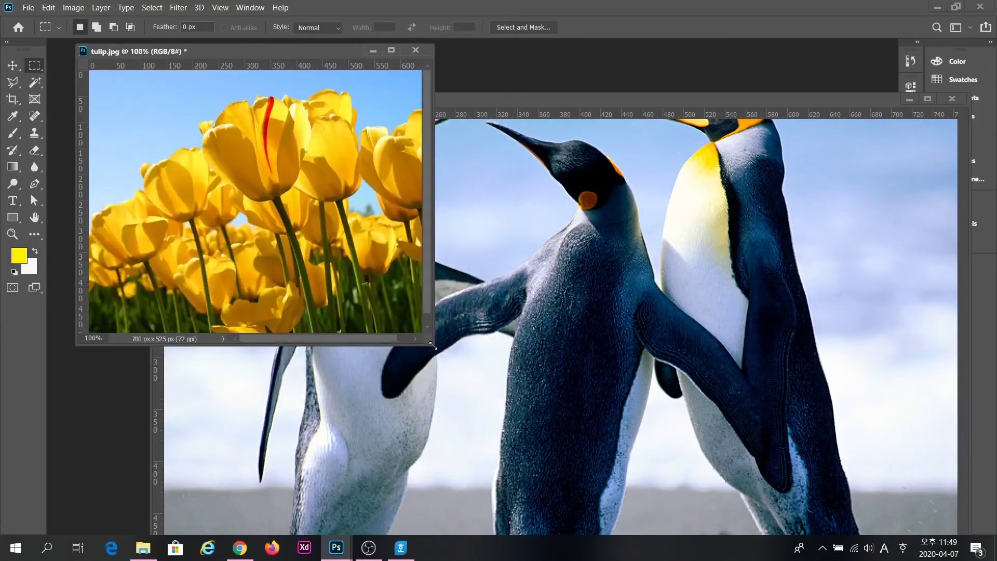
Step: Reduce Penguins.jpg to 100% and move its window sideways to uncover part of tulip.jpg
left_click(481, 136)
key("ctrl+minus")
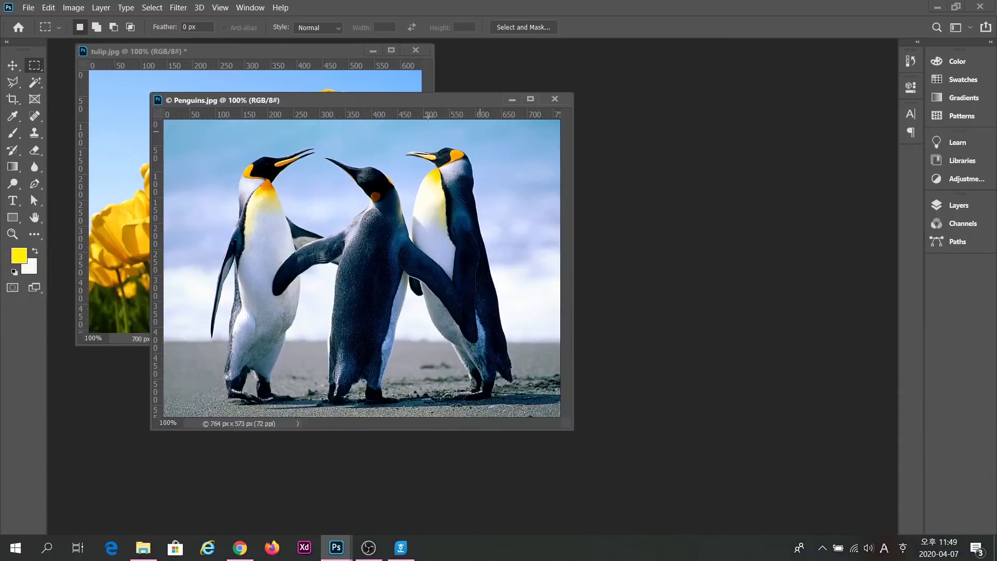
left_click_drag(363, 95, 516, 64)
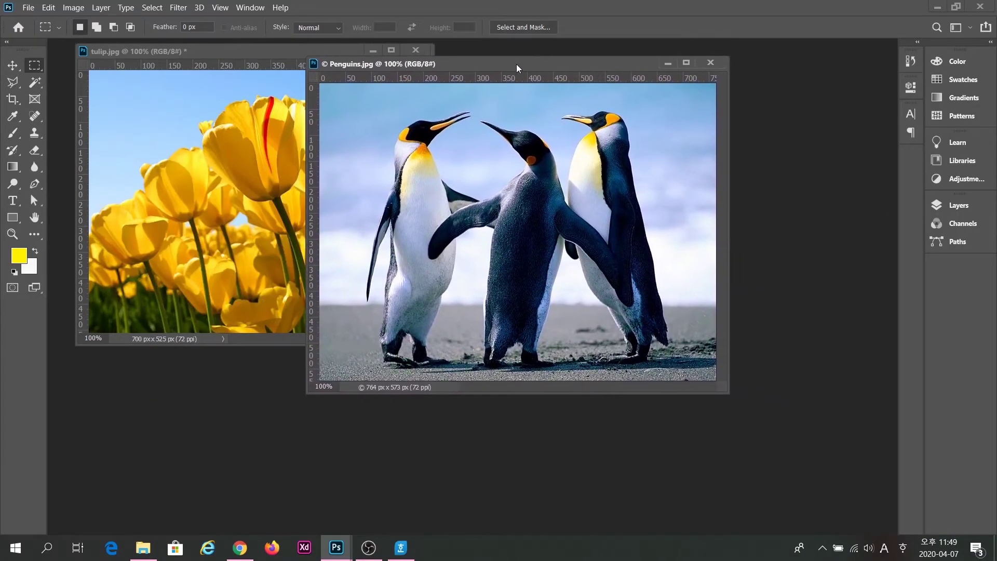
Step: Rearrange both floating windows so Penguins.jpg sits in front and lower, overlapping only one side of tulip.jpg
left_click_drag(625, 65, 652, 80)
left_click(190, 51)
left_click_drag(190, 51, 203, 97)
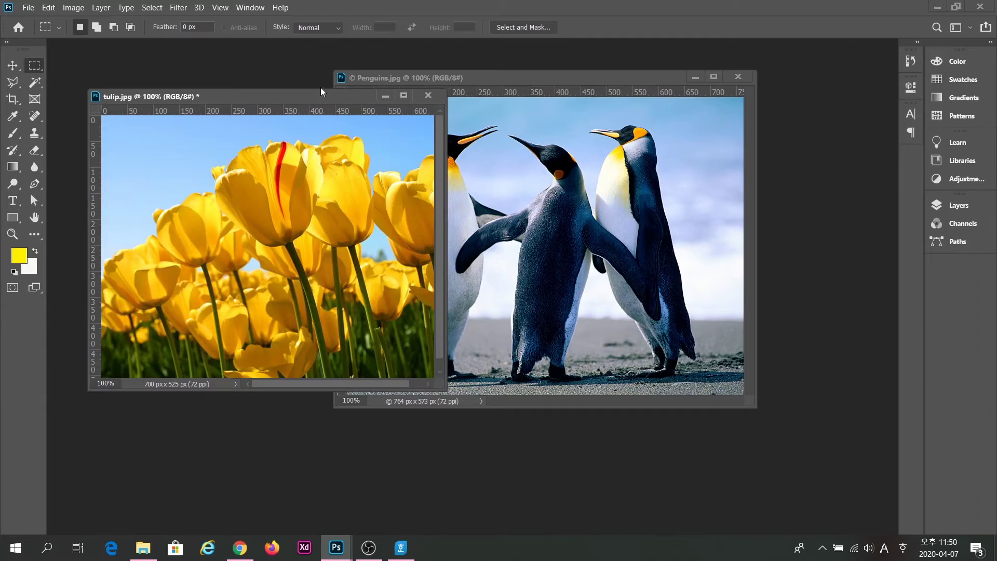
left_click_drag(321, 98, 312, 89)
left_click_drag(458, 74, 475, 85)
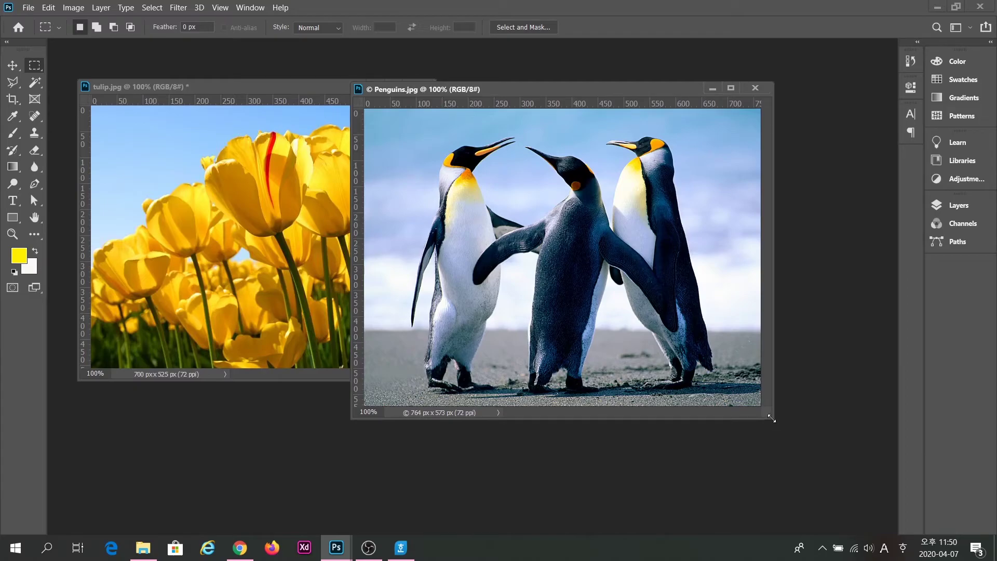
left_click_drag(516, 93, 528, 143)
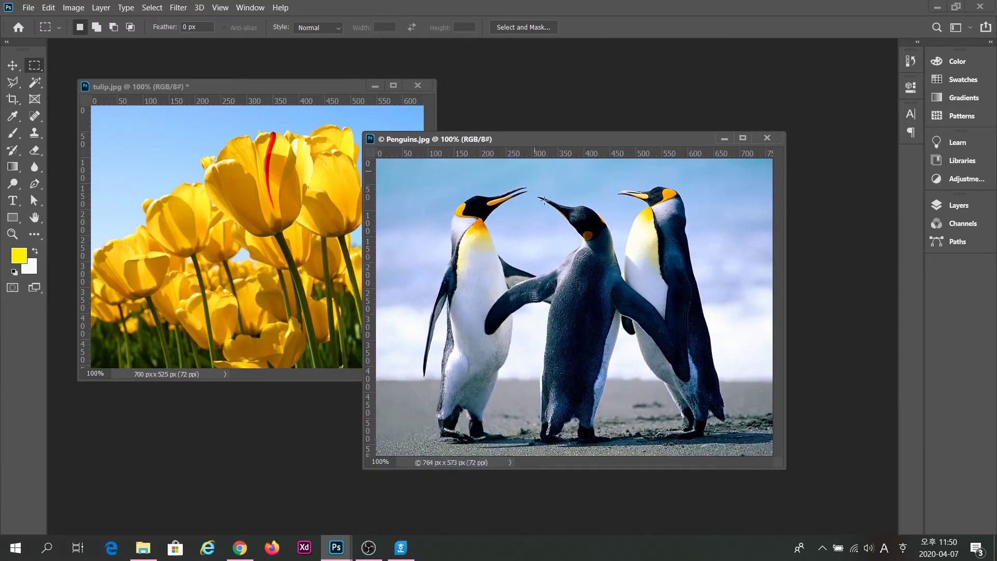
Step: Close tulip.jpg, fit Penguins.jpg to the available workspace, and move its window toward the middle
left_click(419, 86)
left_click(518, 214)
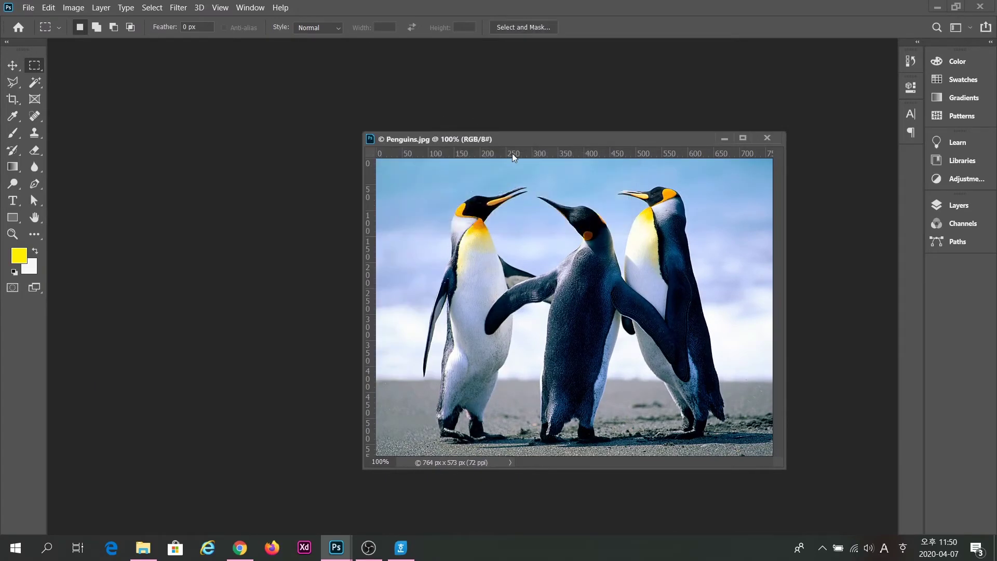
left_click_drag(496, 132, 463, 126)
key("ctrl+0")
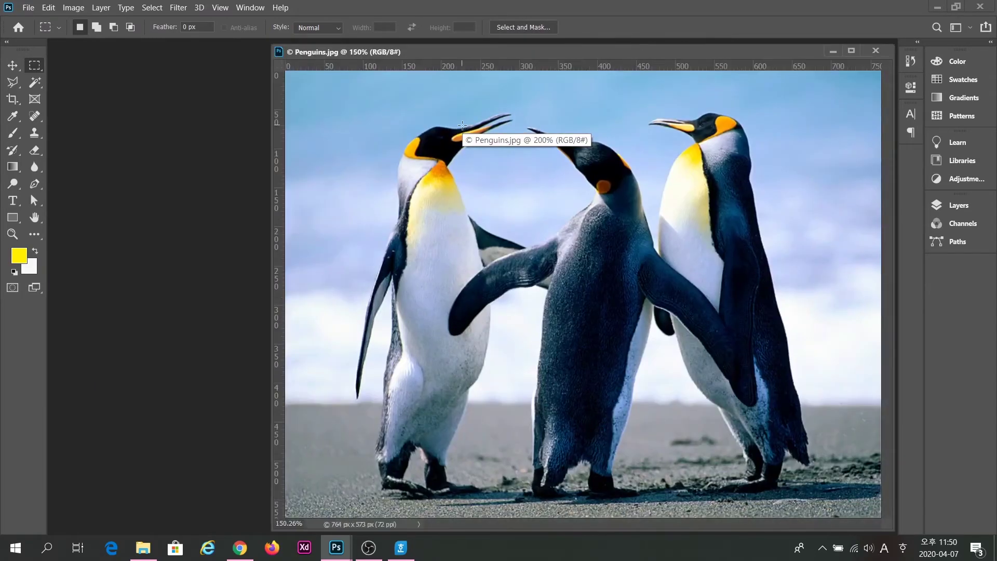
left_click_drag(558, 54, 473, 60)
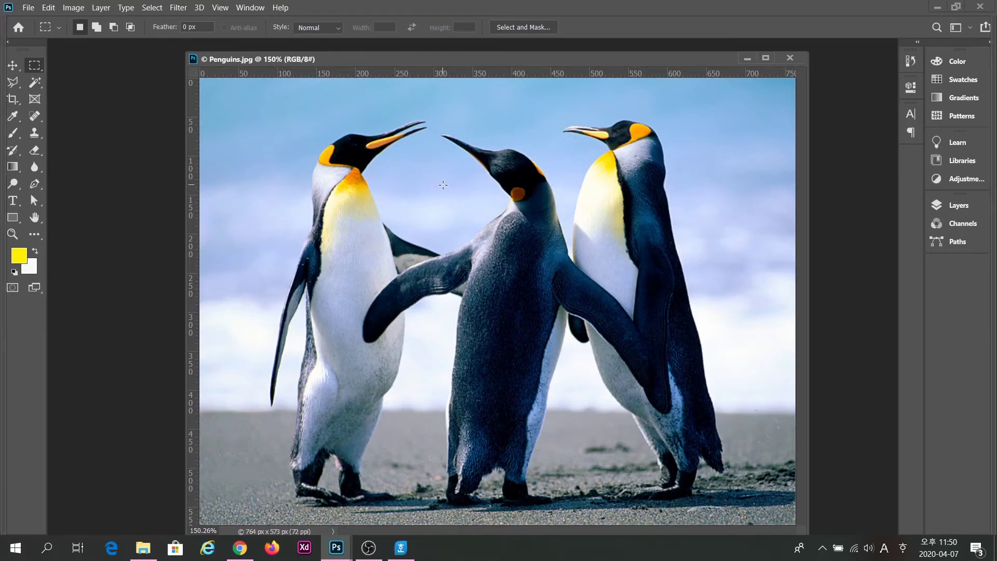
Step: Hide and restore the toolbar and all panels around Penguins.jpg twice, and nudge its window slightly
key("Tab")
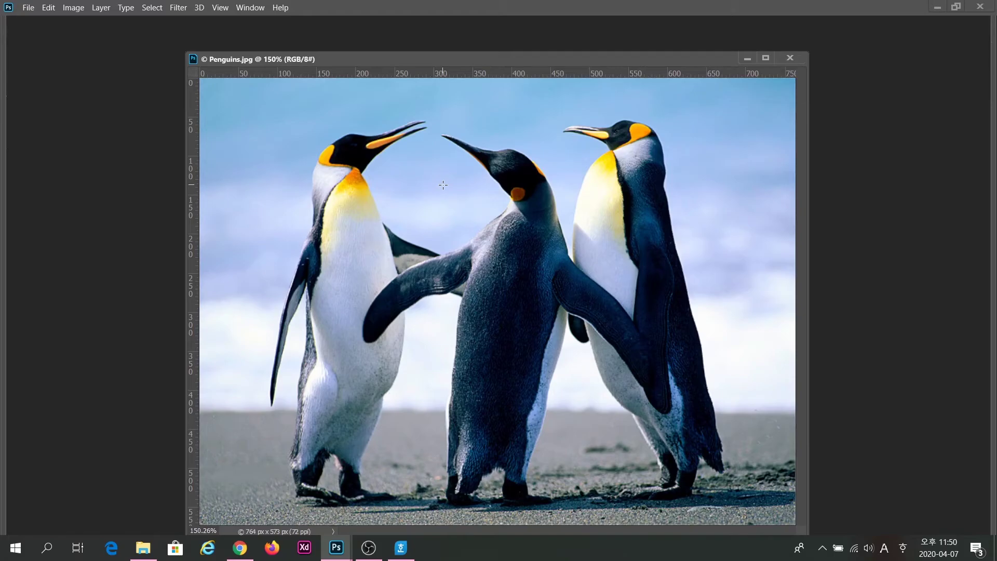
key("Tab")
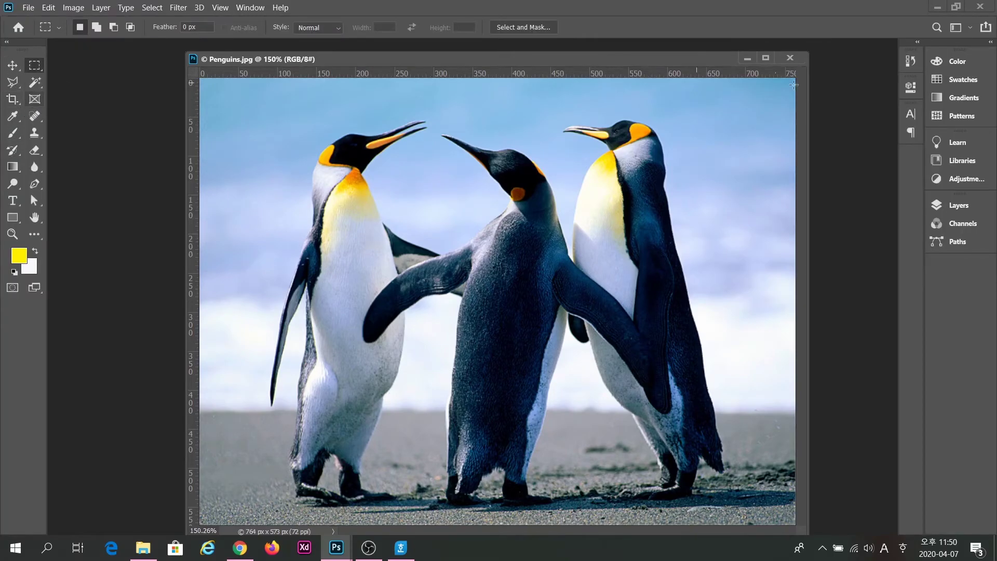
key("Tab")
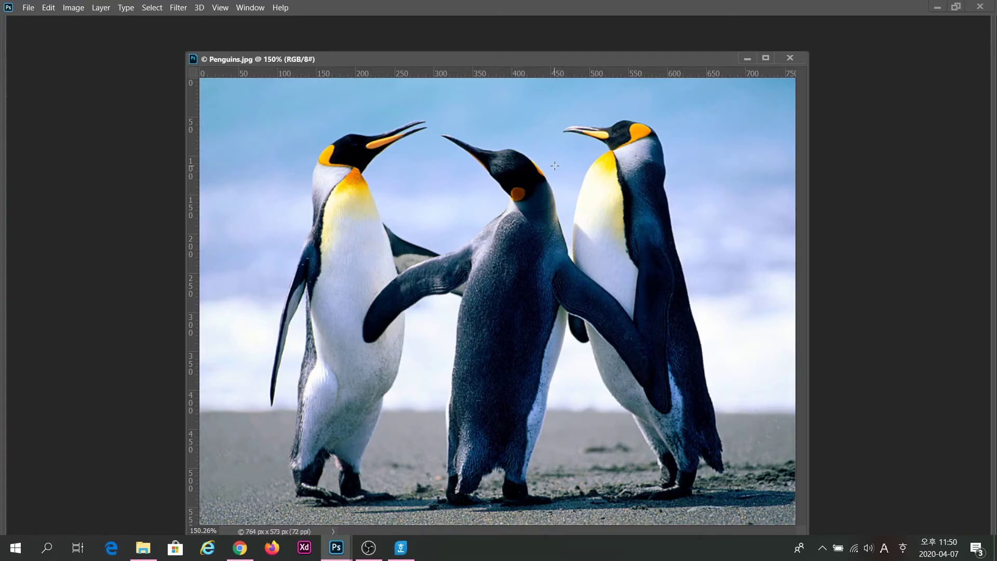
key("Tab")
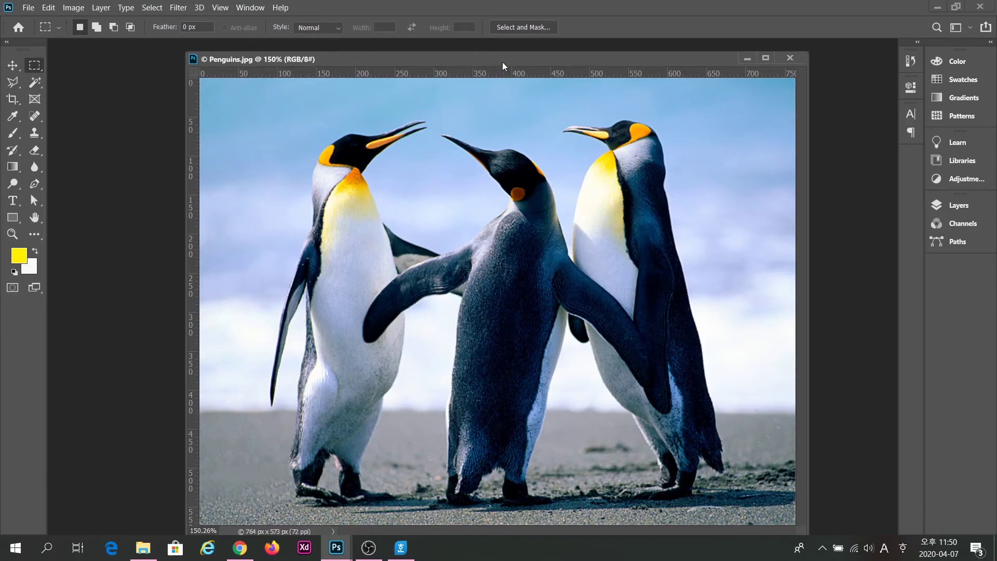
left_click_drag(503, 61, 508, 59)
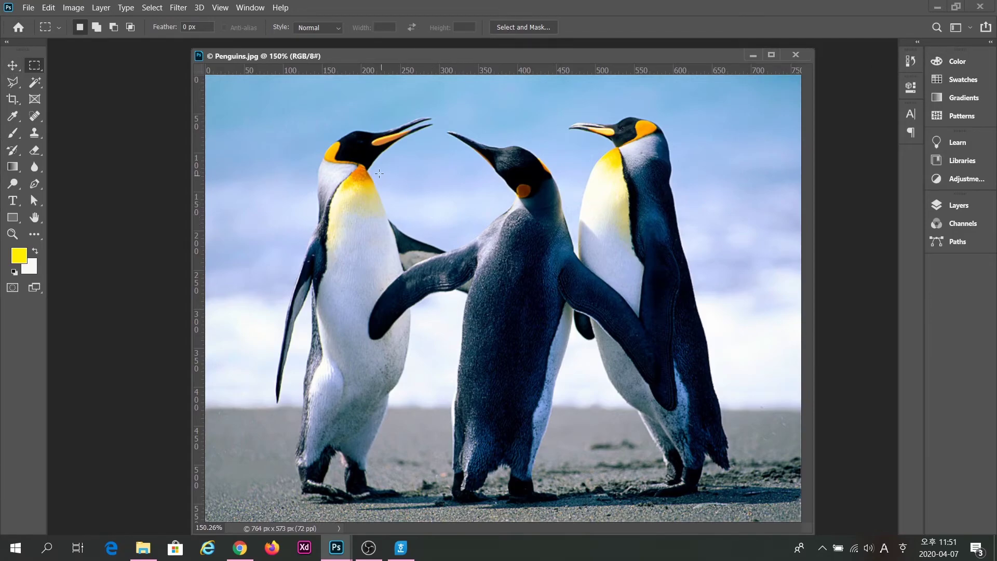
Step: Hide all panels, switch Penguins.jpg to full screen mode on a black background, and hide the rulers
left_click_drag(340, 149, 701, 411)
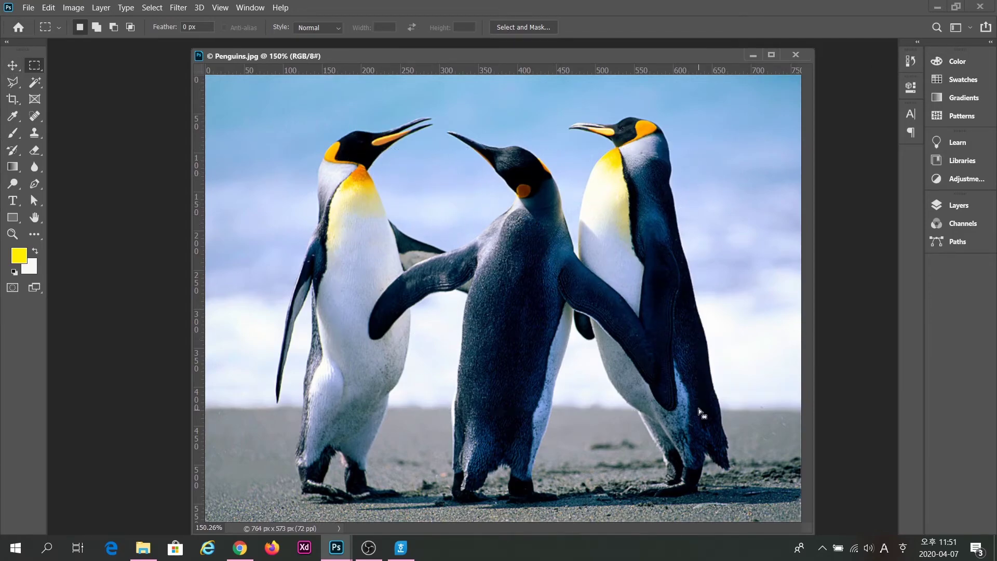
left_click(639, 324)
key("Tab")
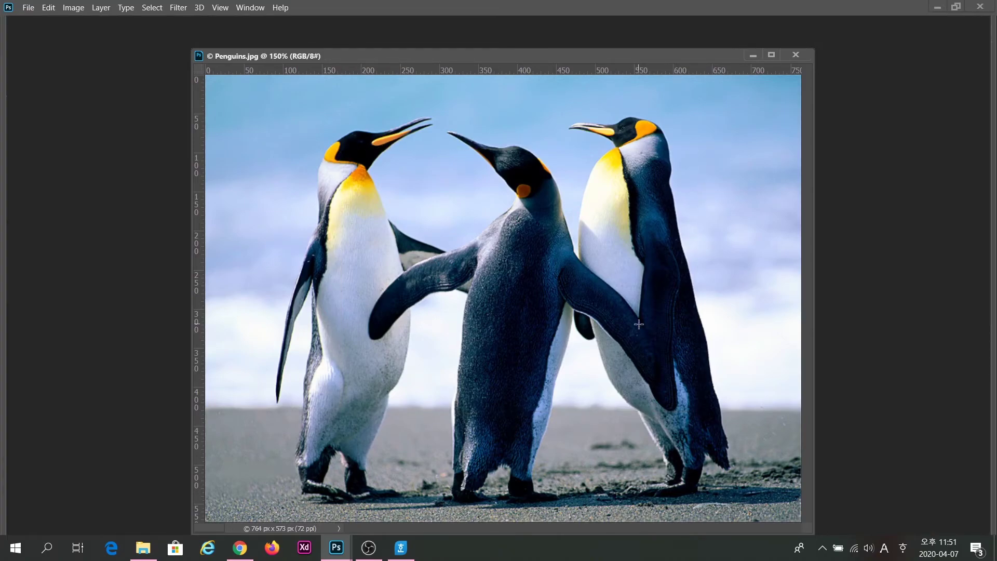
key("f")
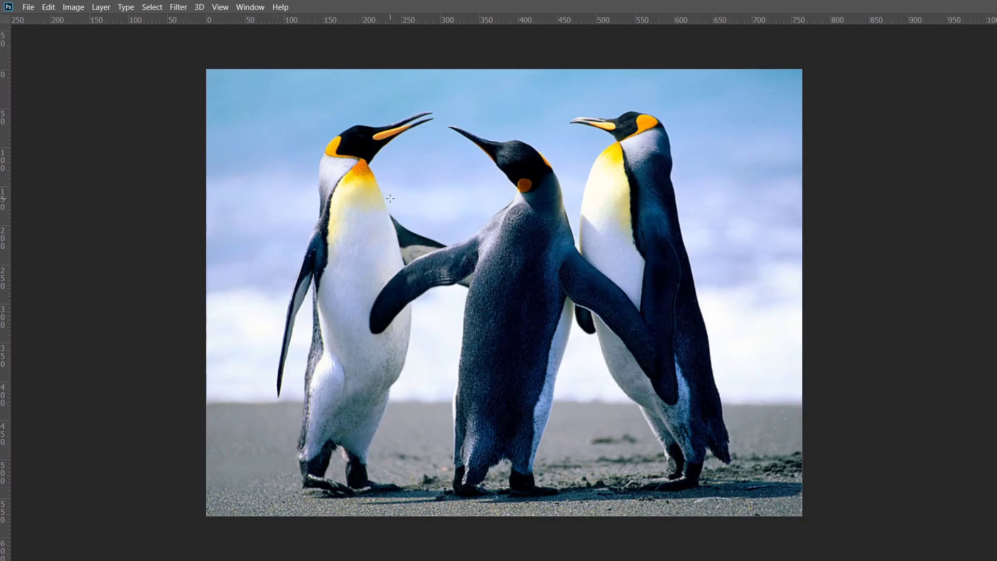
key("f")
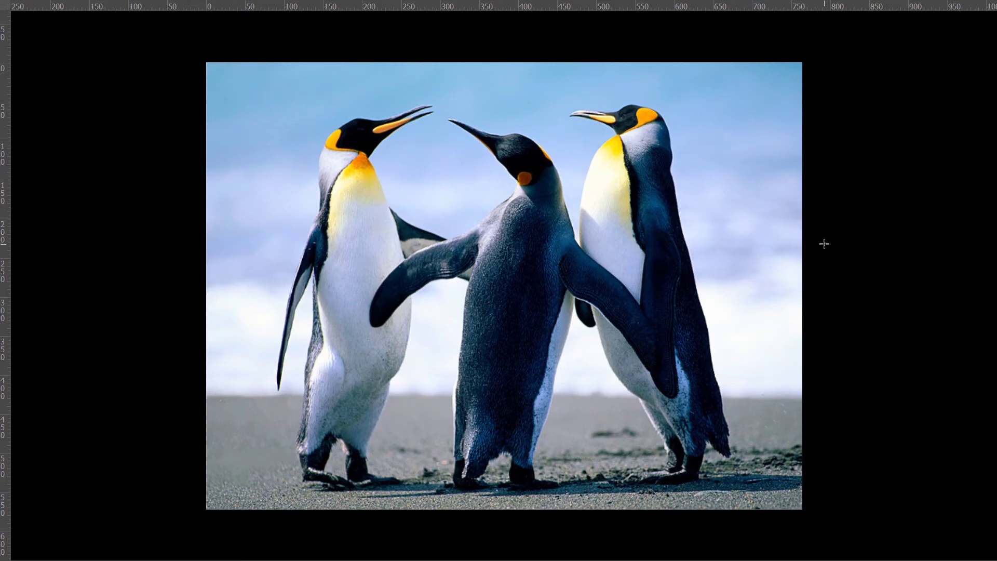
key("ctrl+r")
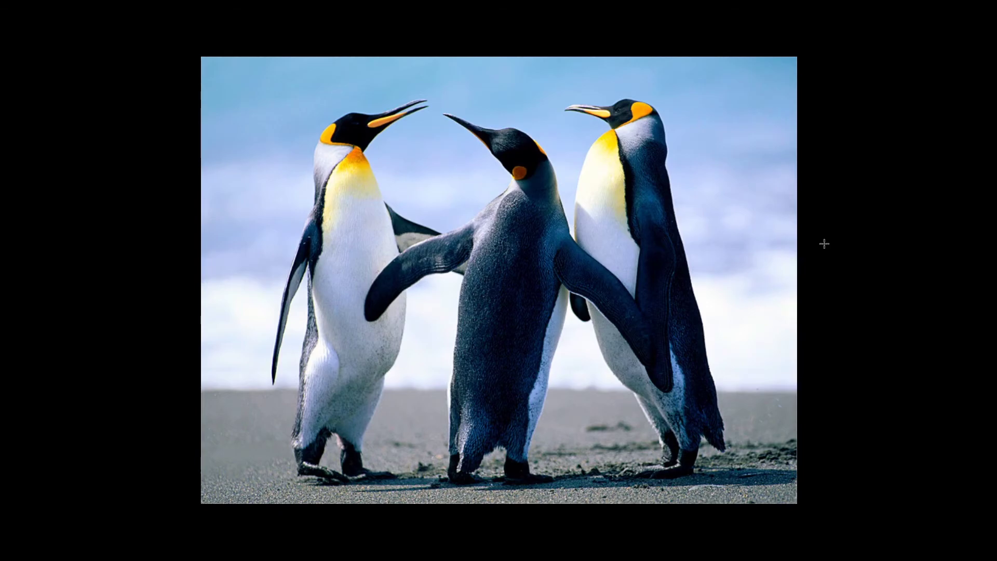
Step: Return Penguins.jpg to the standard screen mode and restore the panels and rulers
key("f")
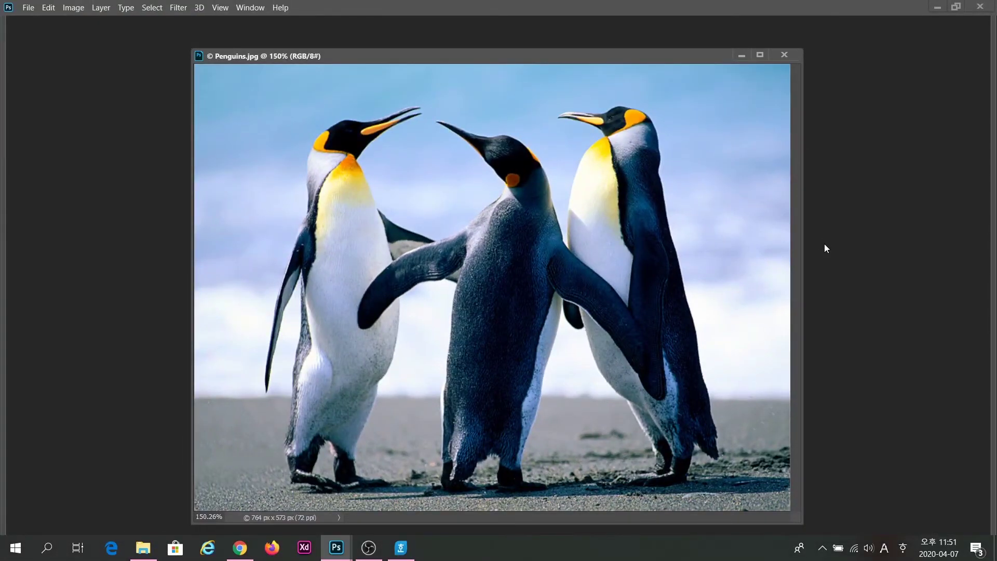
key("Tab")
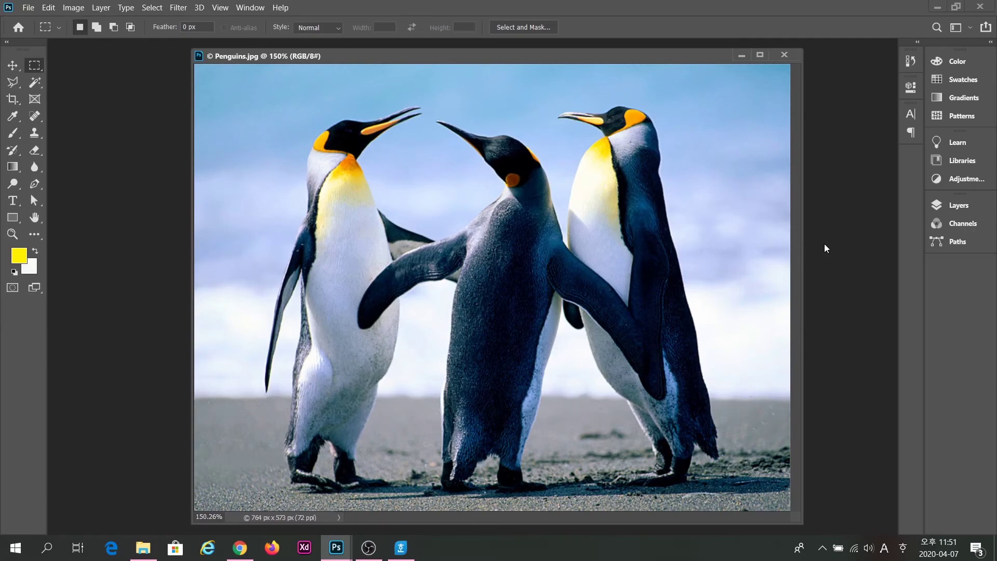
key("ctrl+r")
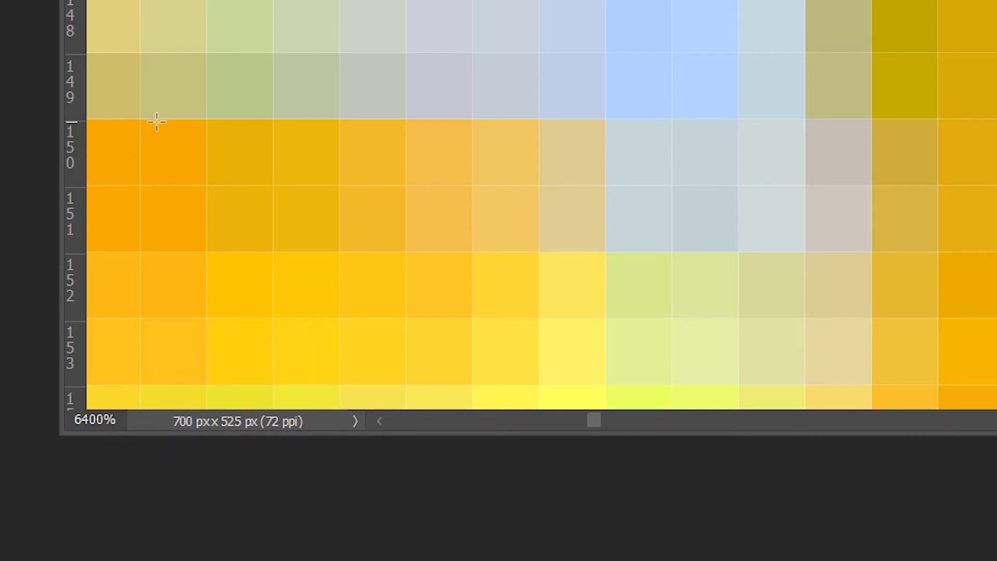
Step: Marquee-select two neighbouring single pixels of tulip.jpg in turn at 6400%, and replace them with a taller selection spanning several pixel rows
left_click_drag(151, 118, 197, 156)
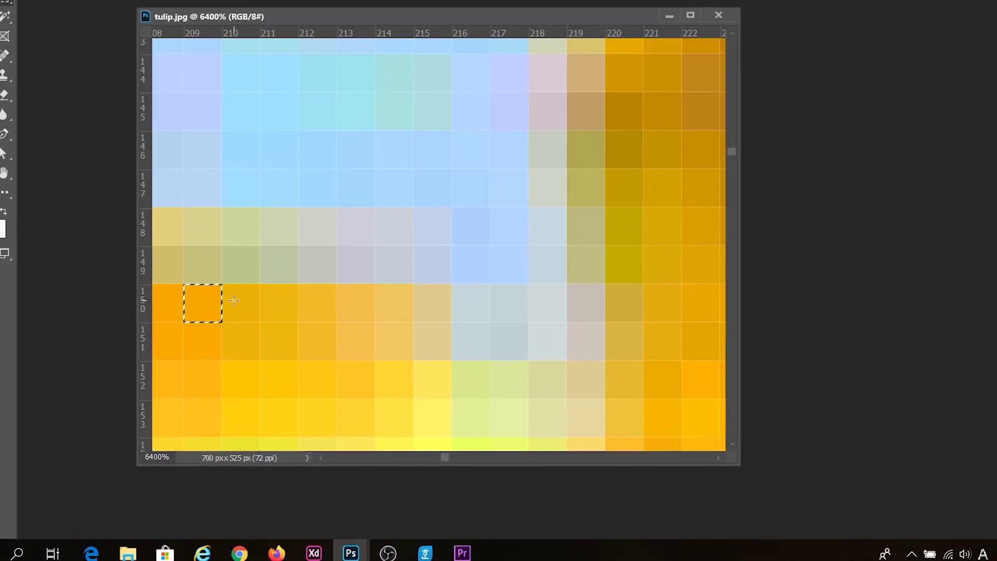
left_click_drag(226, 286, 303, 338)
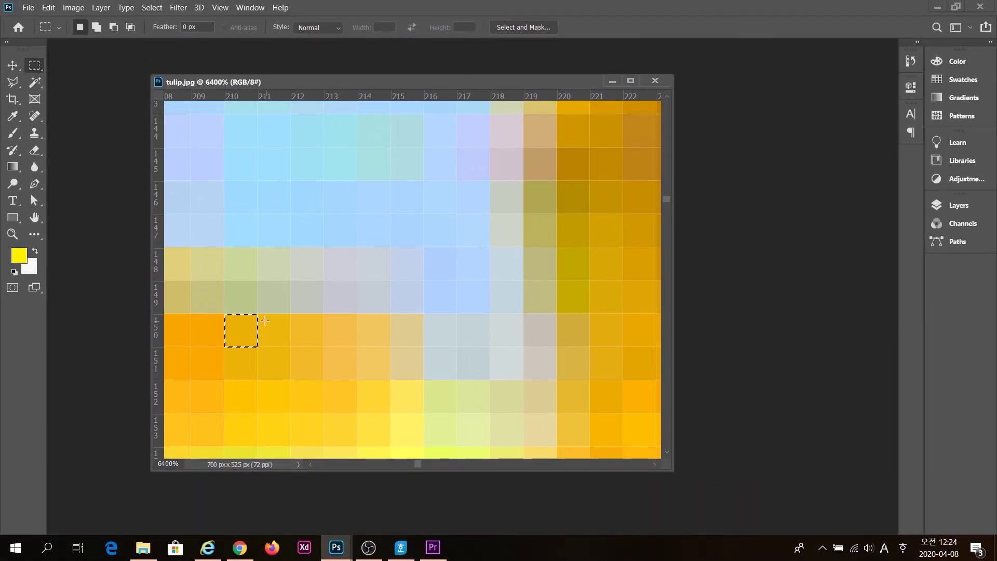
left_click_drag(248, 127, 251, 394)
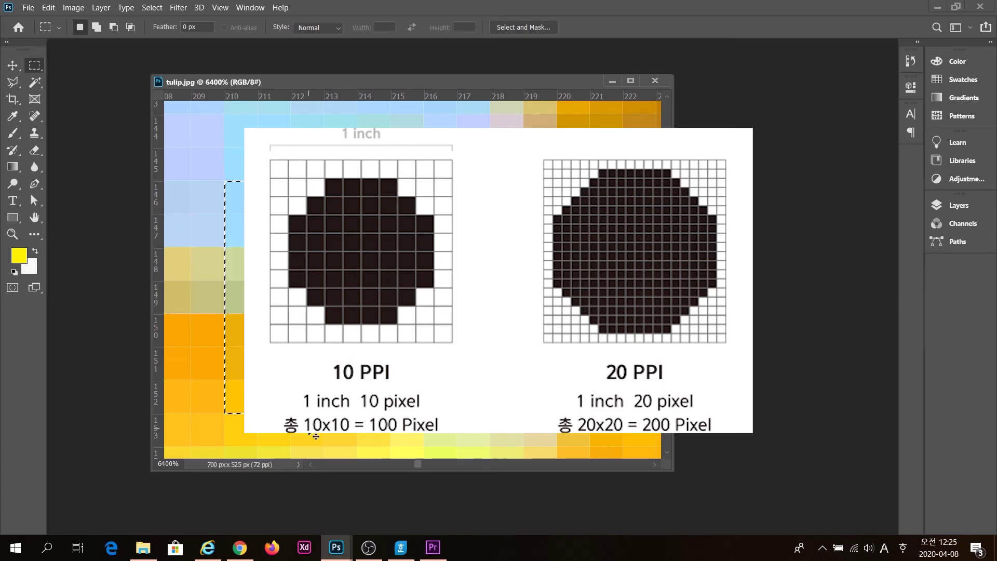
Step: Show tulip.jpg at 100% and shift its floating window slightly sideways
key("ctrl+1")
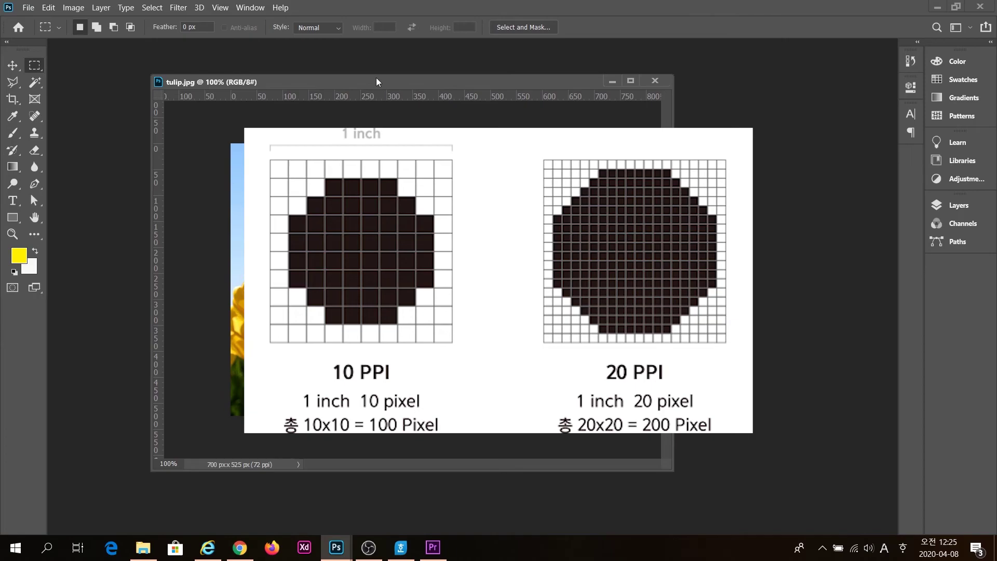
left_click_drag(377, 81, 401, 78)
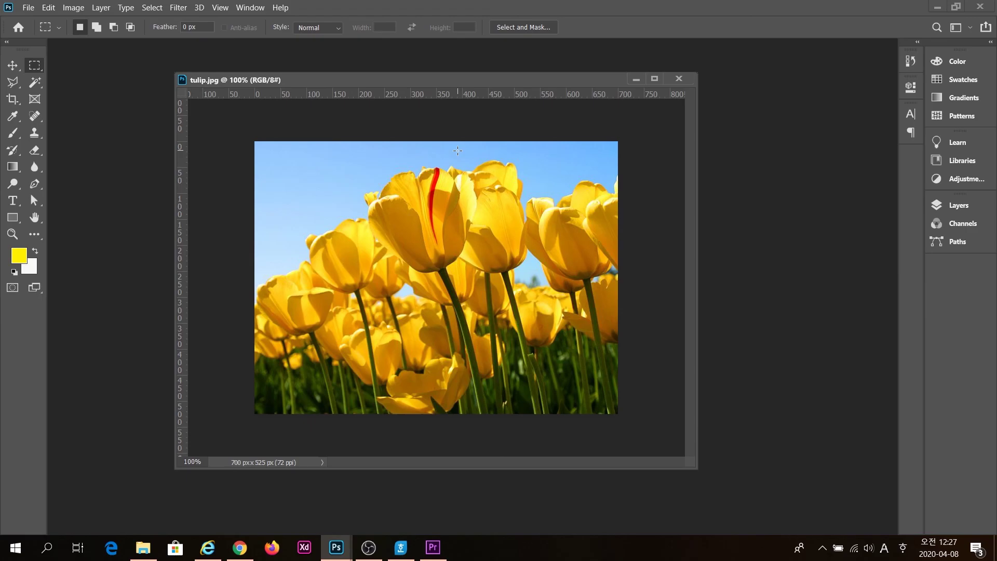
left_click(286, 470)
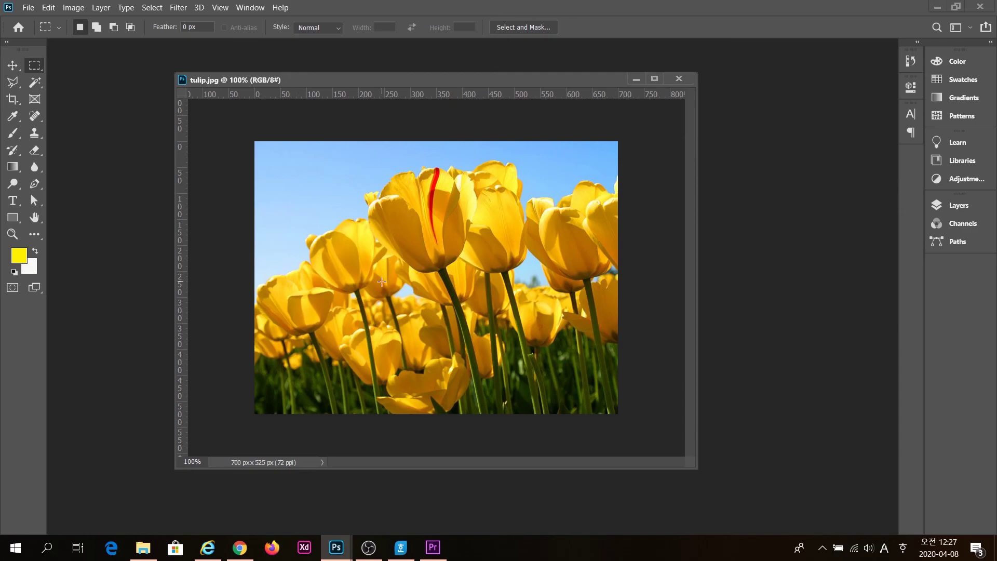